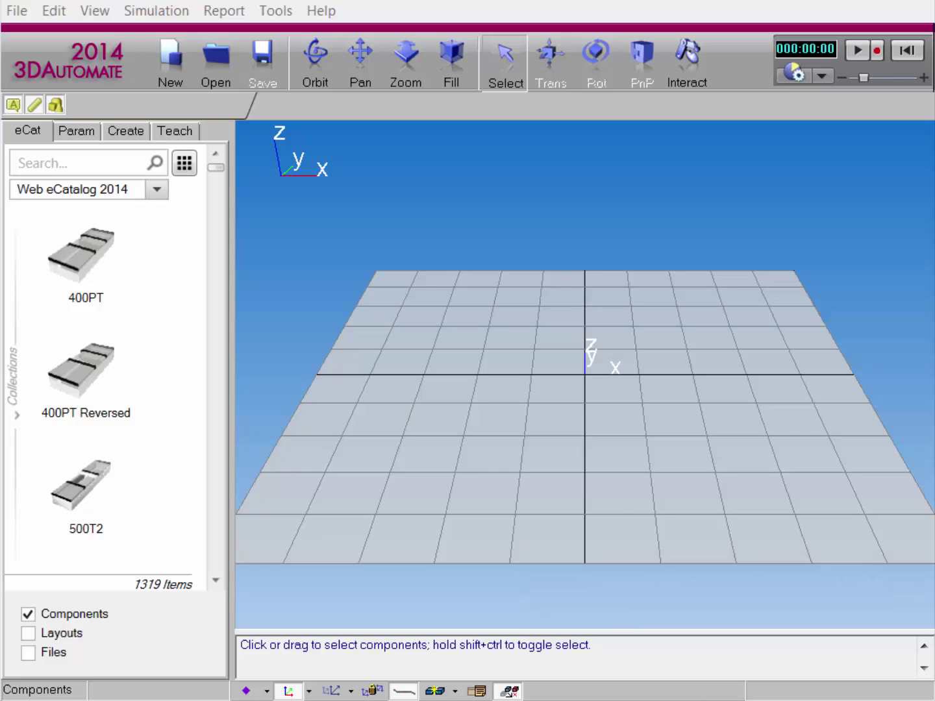
Step: Filter the component catalog by type to Works and place a Works TaskControl in the floor's far corner
{"action": "left_click", "coordinate": [156, 189]}
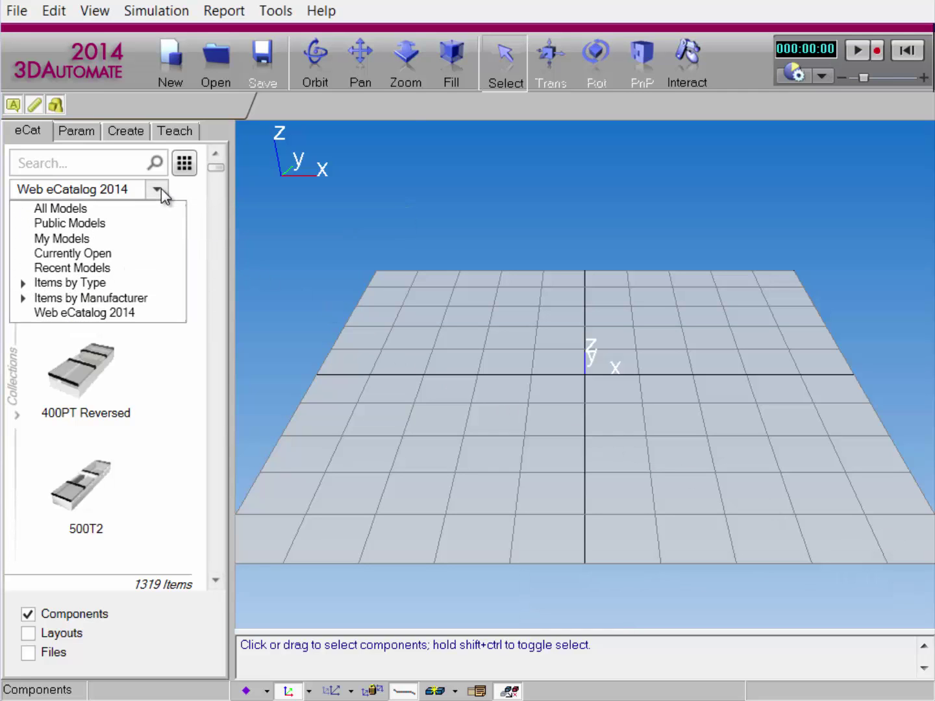
{"action": "left_click", "coordinate": [21, 284]}
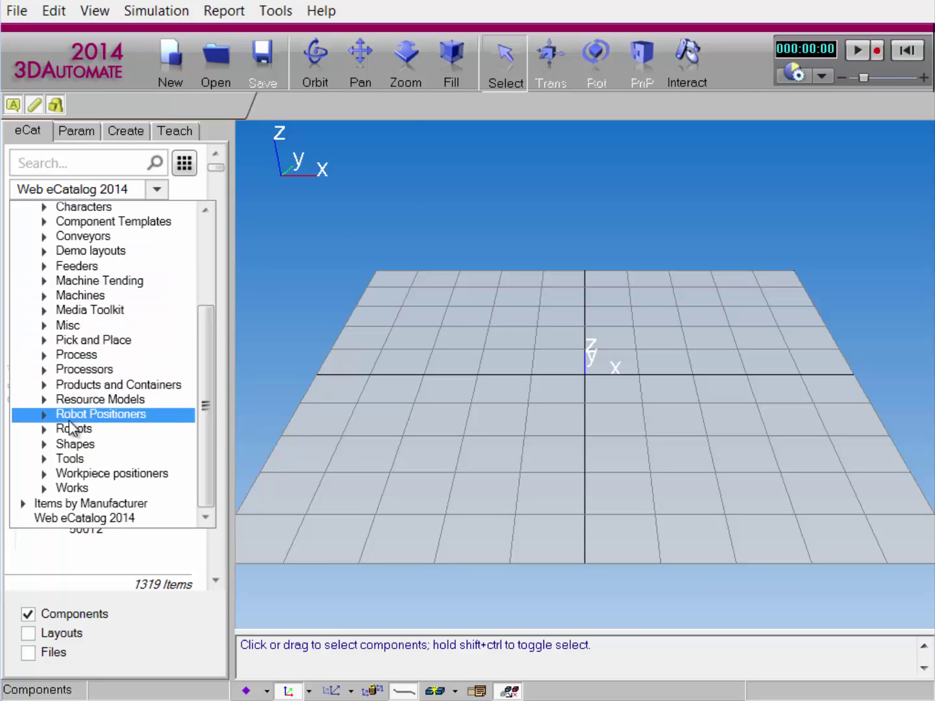
{"action": "left_click", "coordinate": [104, 487]}
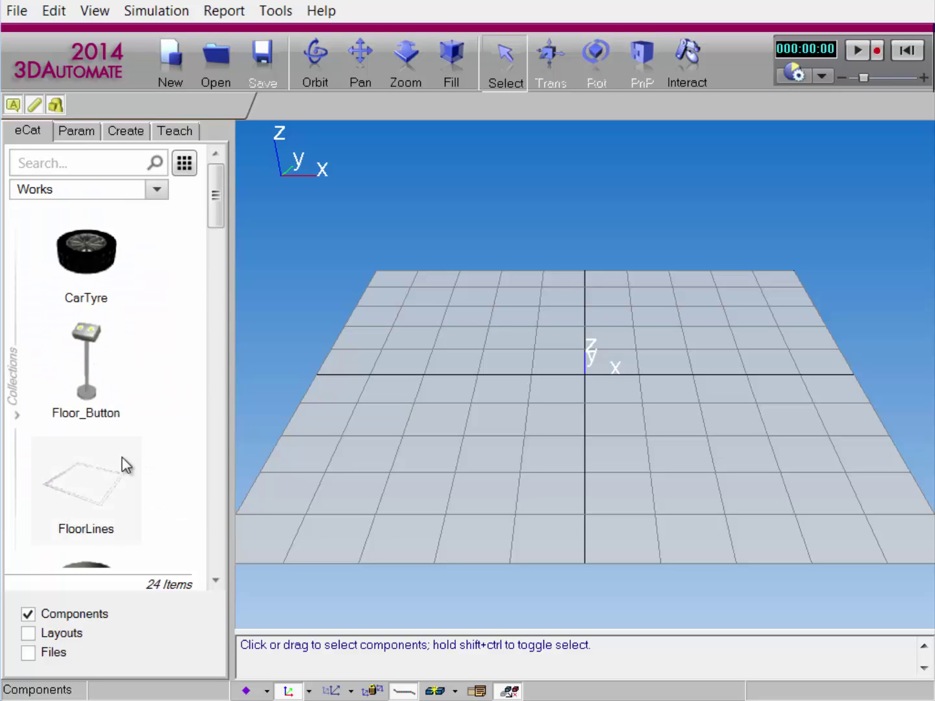
{"action": "left_click_drag", "start_coordinate": [214, 212], "coordinate": [214, 395]}
{"action": "left_click_drag", "start_coordinate": [92, 257], "coordinate": [400, 300]}
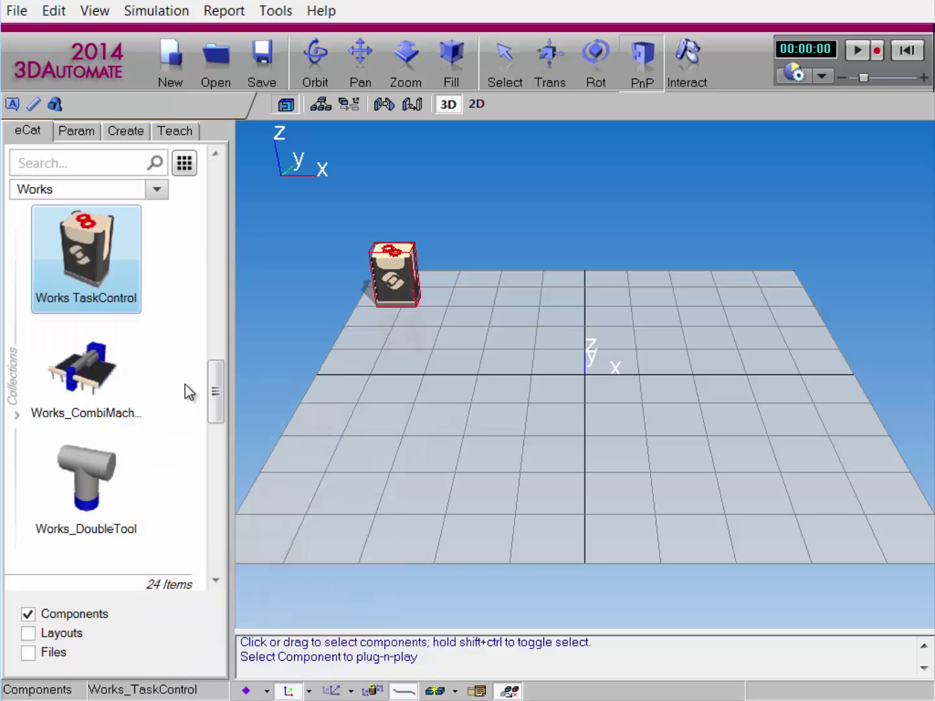
Step: Place a Works_Lathe beside the task control and rotate it so its open working side faces forward
{"action": "left_click_drag", "start_coordinate": [218, 375], "coordinate": [220, 453]}
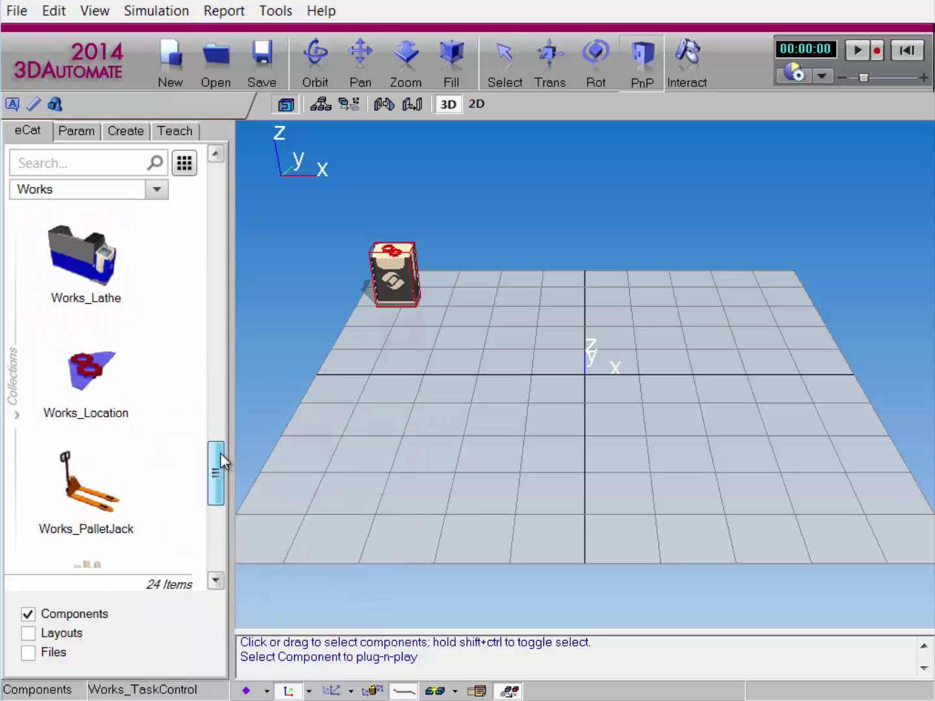
{"action": "mouse_move", "coordinate": [104, 280]}
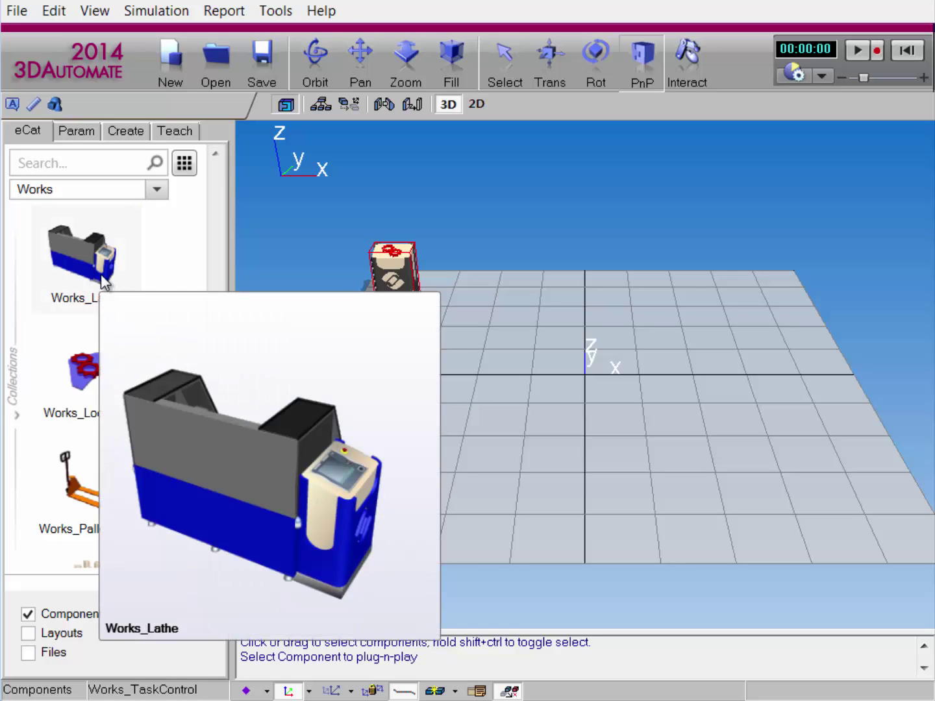
{"action": "left_click_drag", "start_coordinate": [104, 280], "coordinate": [497, 328]}
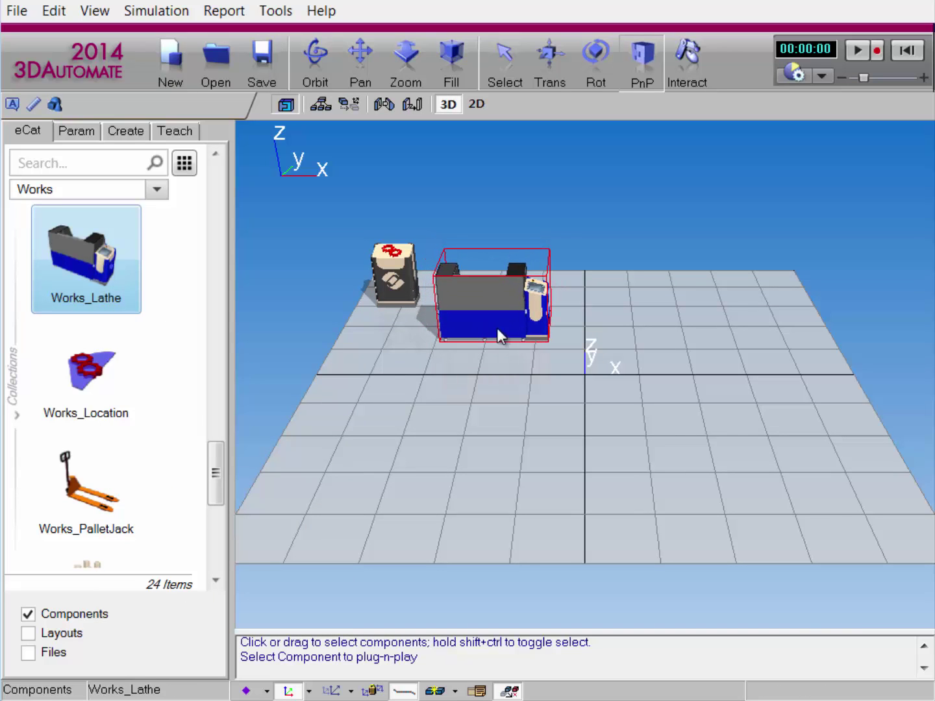
{"action": "left_click", "coordinate": [593, 83]}
{"action": "left_click_drag", "start_coordinate": [566, 386], "coordinate": [385, 207]}
{"action": "left_click", "coordinate": [494, 70]}
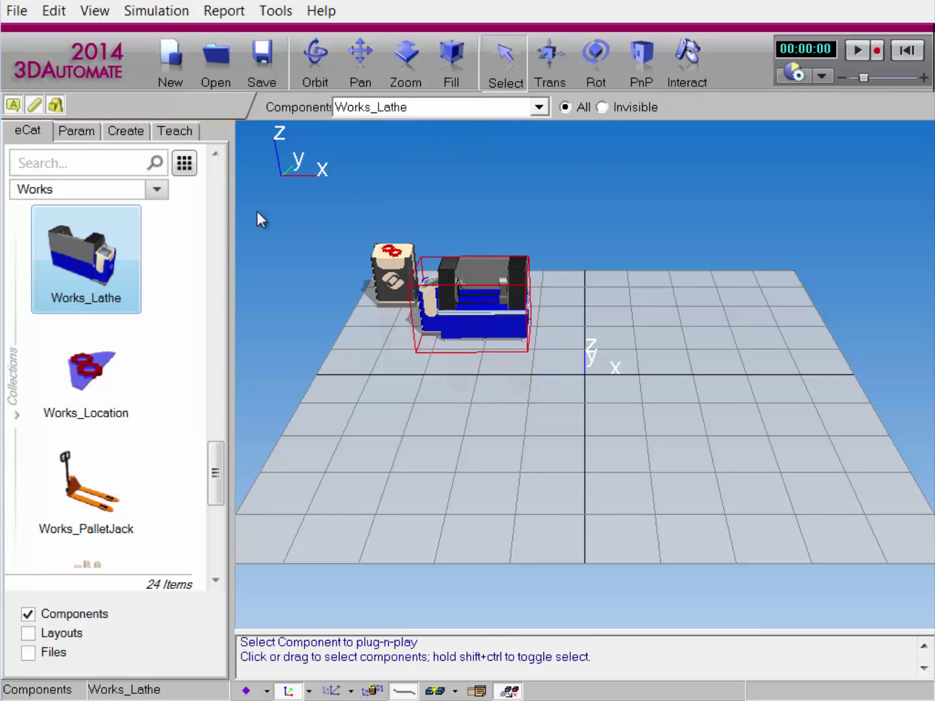
Step: Place a Works_Process component on the floor in front of the task control
{"action": "left_click_drag", "start_coordinate": [216, 486], "coordinate": [218, 518]}
{"action": "left_click_drag", "start_coordinate": [81, 386], "coordinate": [381, 355]}
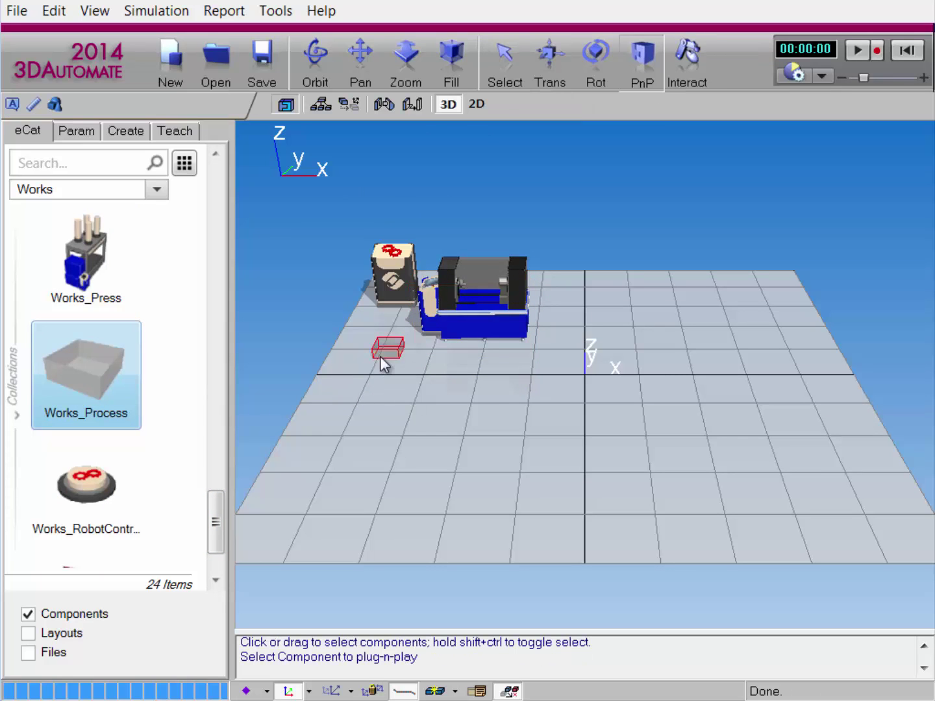
Step: Copy the lathe's component name from its parameters
{"action": "left_click", "coordinate": [456, 62]}
{"action": "right_click_drag", "start_coordinate": [390, 409], "coordinate": [389, 380]}
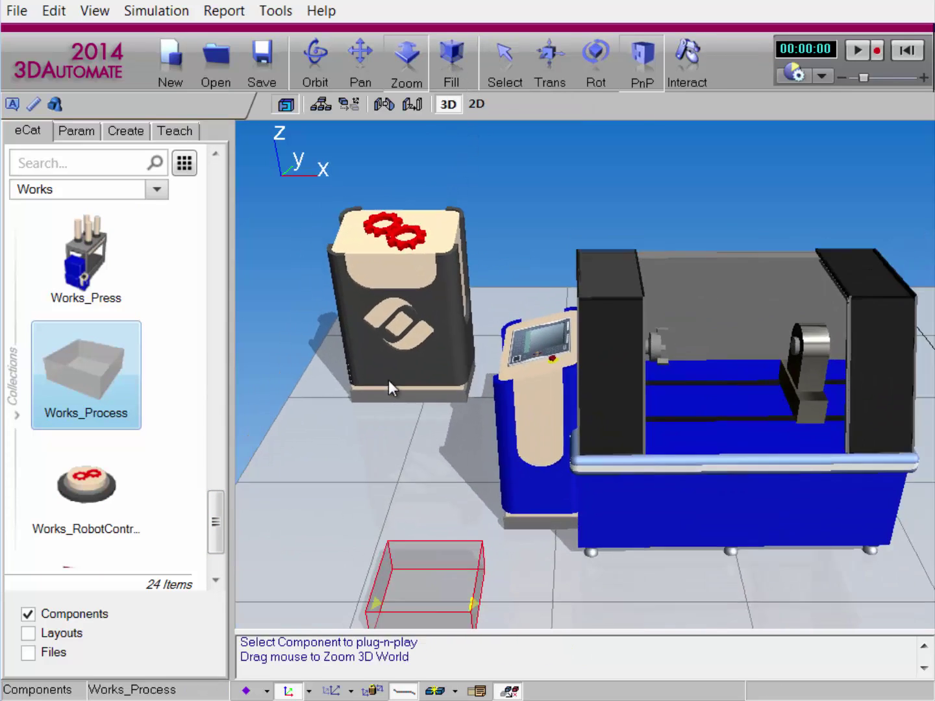
{"action": "middle_click_drag", "start_coordinate": [371, 450], "coordinate": [364, 420]}
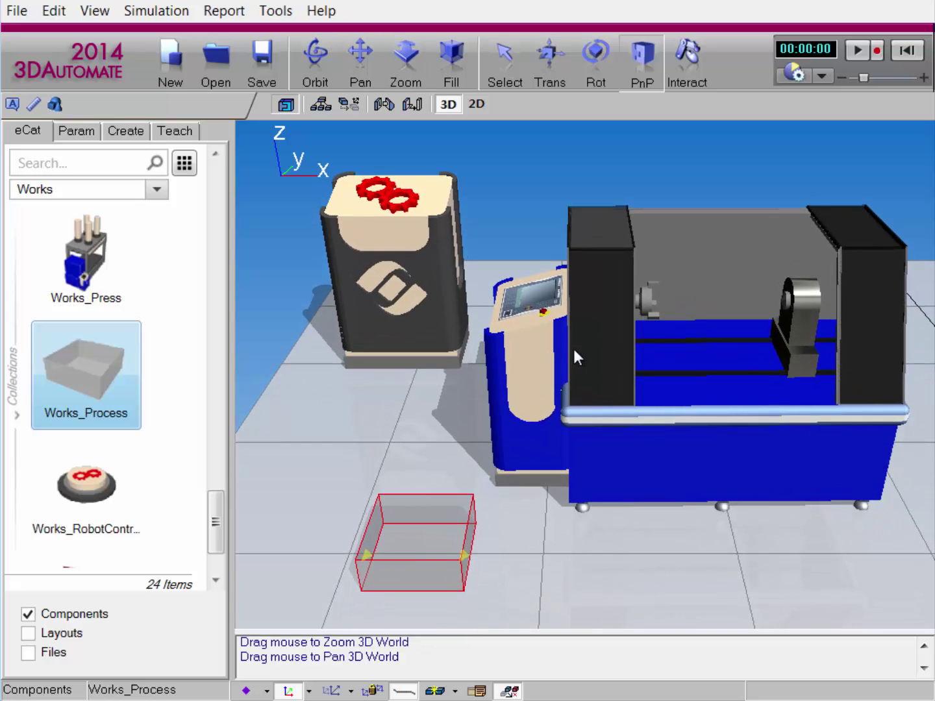
{"action": "left_click", "coordinate": [586, 333]}
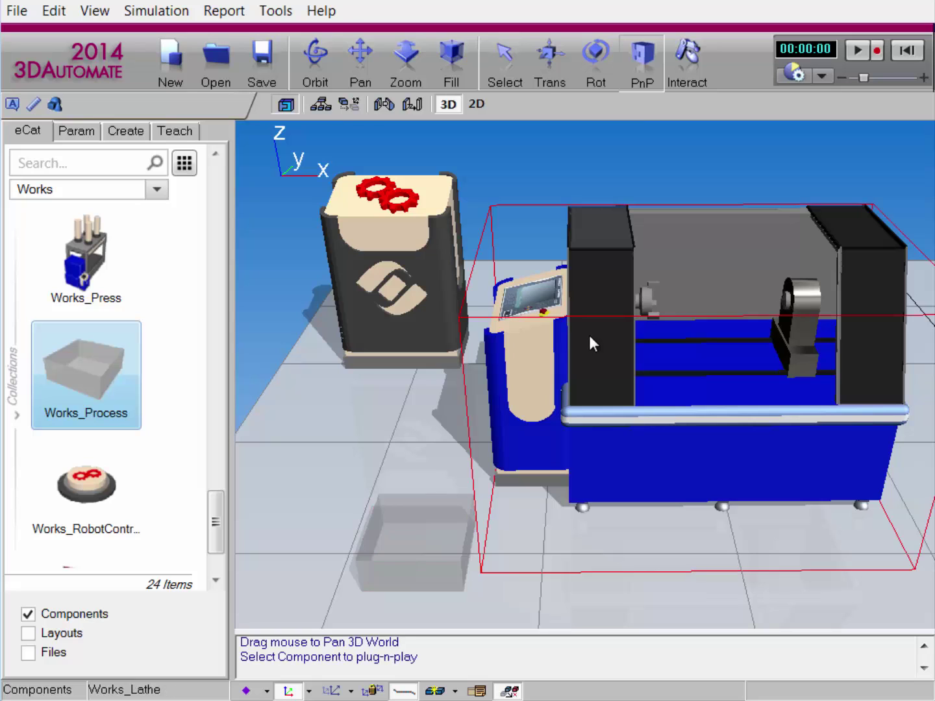
{"action": "left_click", "coordinate": [79, 132]}
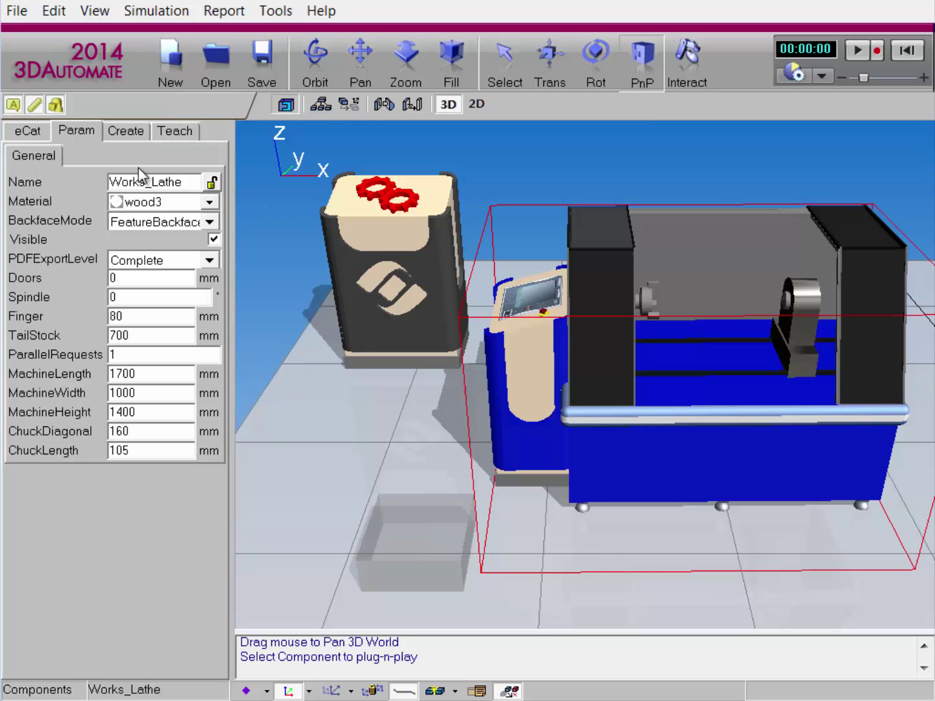
{"action": "left_click_drag", "start_coordinate": [187, 183], "coordinate": [95, 187]}
{"action": "right_click", "coordinate": [189, 178]}
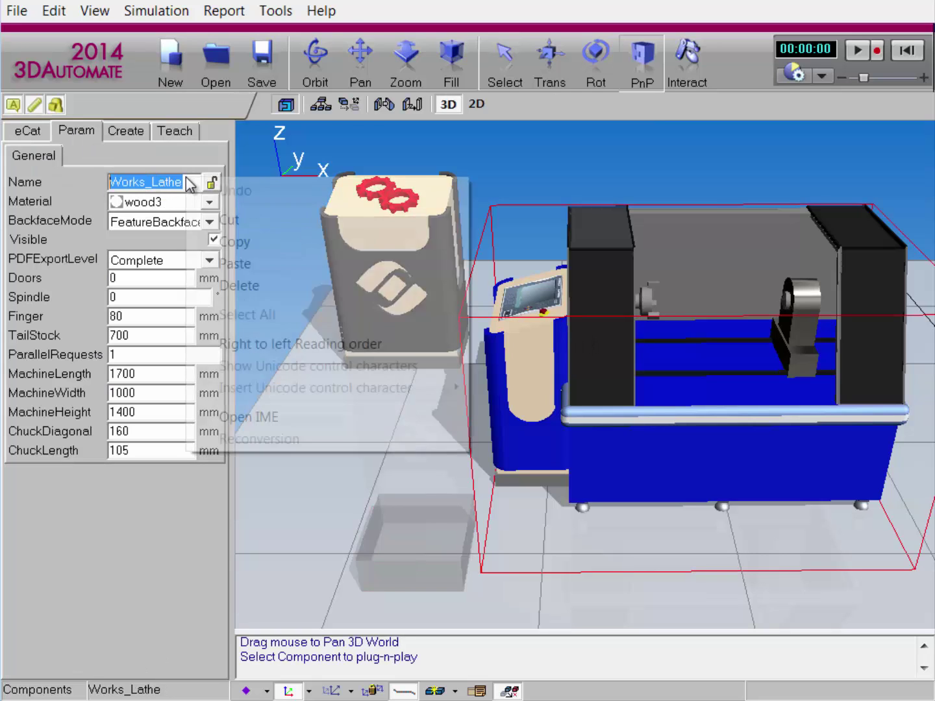
{"action": "left_click", "coordinate": [232, 246]}
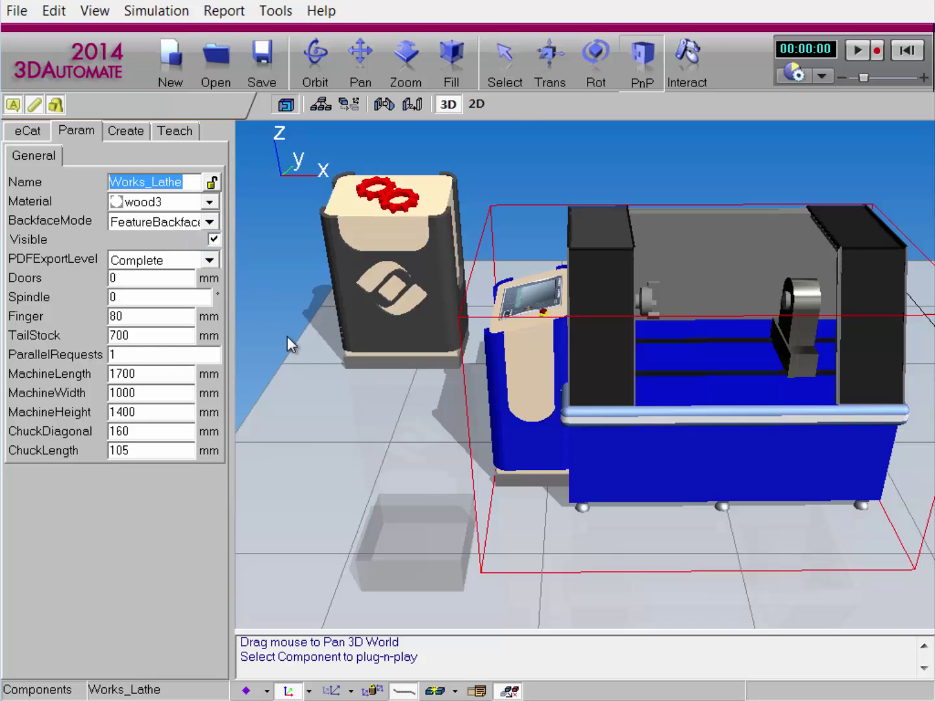
Step: Create a MachineProcess task in Works_Process with Works_Lathe as the single component name and a process time of 5
{"action": "left_click", "coordinate": [382, 537]}
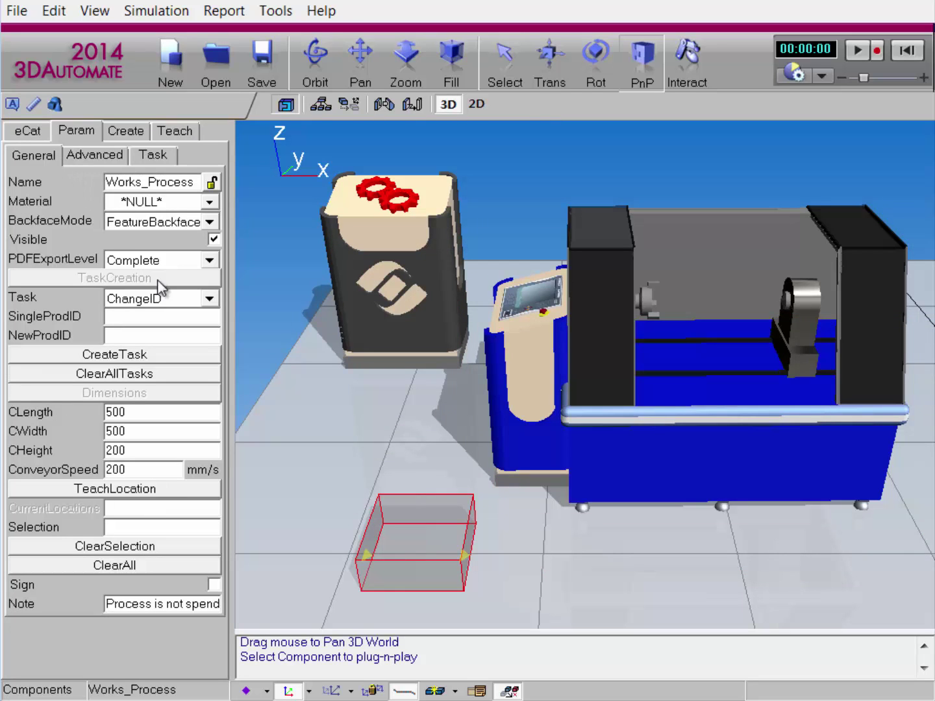
{"action": "left_click", "coordinate": [209, 298]}
{"action": "left_click_drag", "start_coordinate": [212, 358], "coordinate": [208, 365]}
{"action": "left_click", "coordinate": [193, 379]}
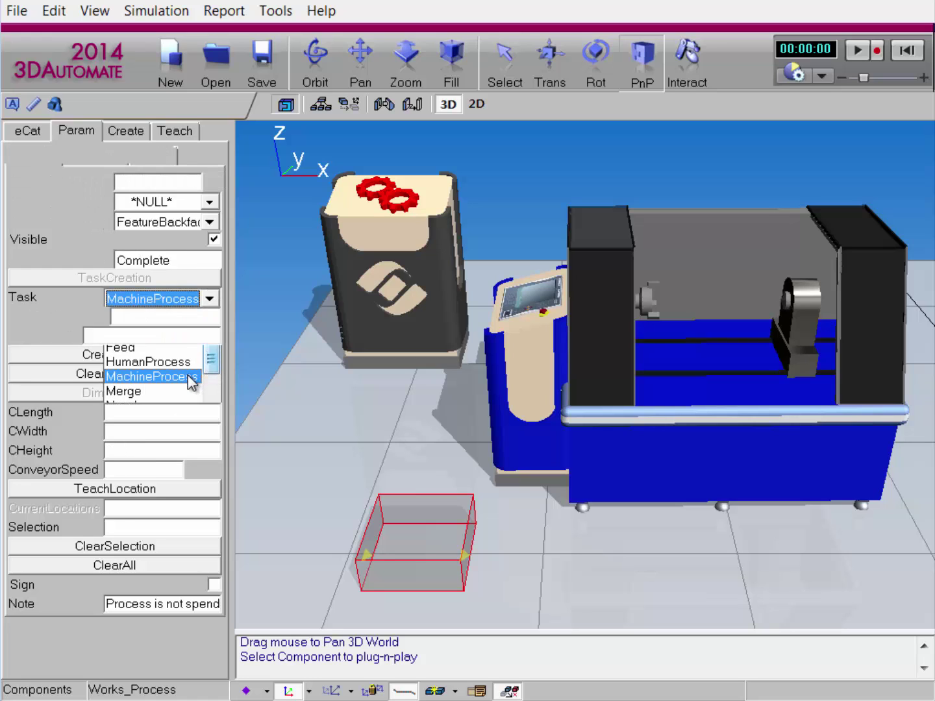
{"action": "left_click", "coordinate": [167, 318]}
{"action": "right_click", "coordinate": [166, 319]}
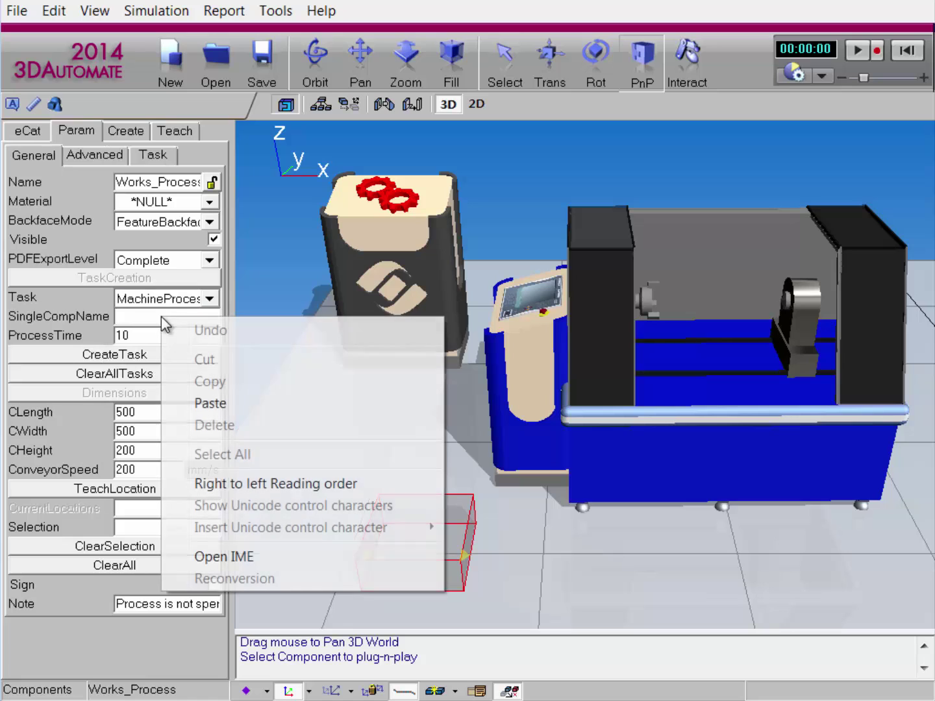
{"action": "left_click", "coordinate": [229, 406]}
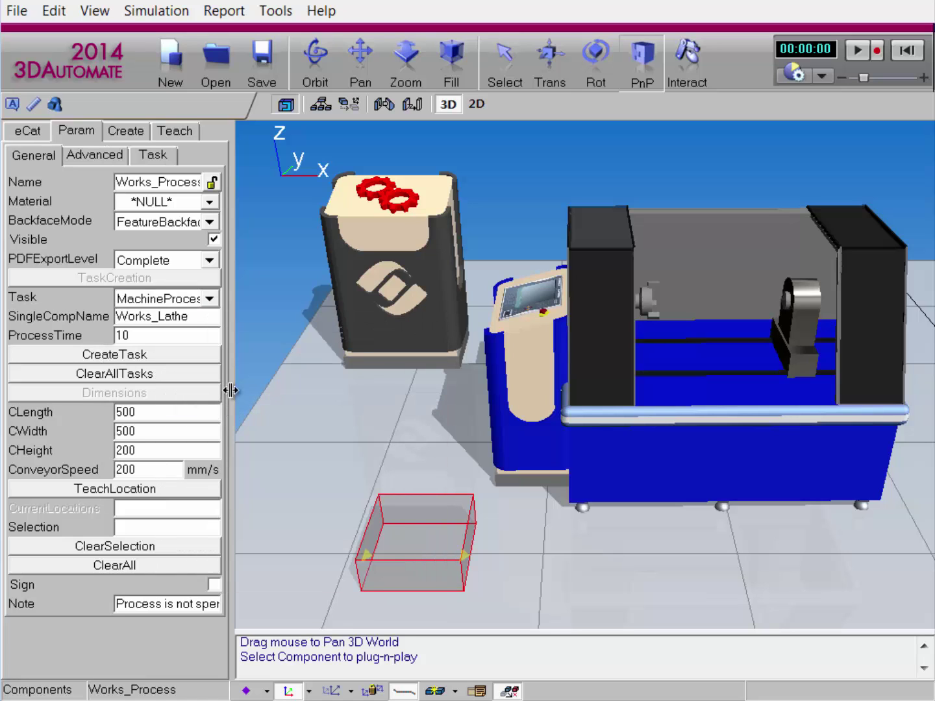
{"action": "left_click_drag", "start_coordinate": [176, 336], "coordinate": [94, 333]}
{"action": "type", "text": "5"}
{"action": "left_click", "coordinate": [209, 357]}
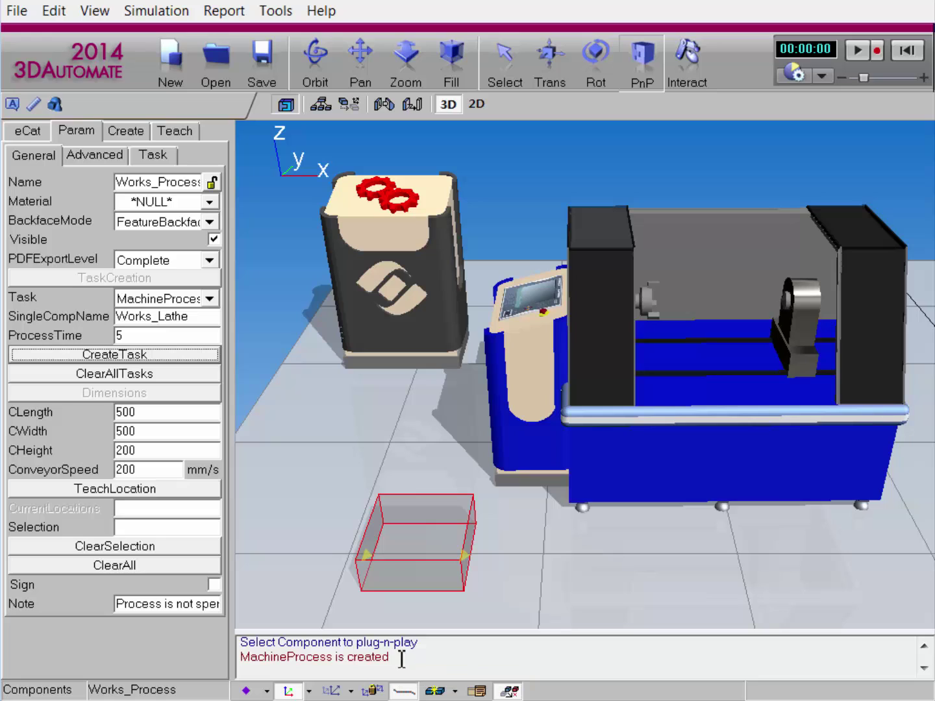
Step: Read the full task note of the Works_Process component, then close it
{"action": "left_click", "coordinate": [167, 157]}
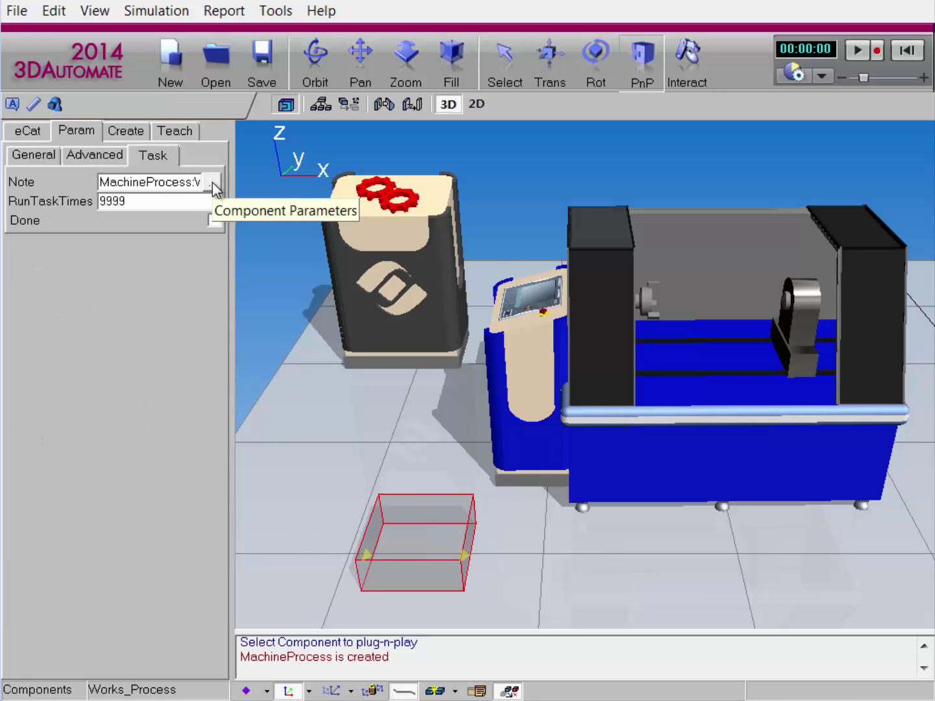
{"action": "left_click", "coordinate": [212, 183]}
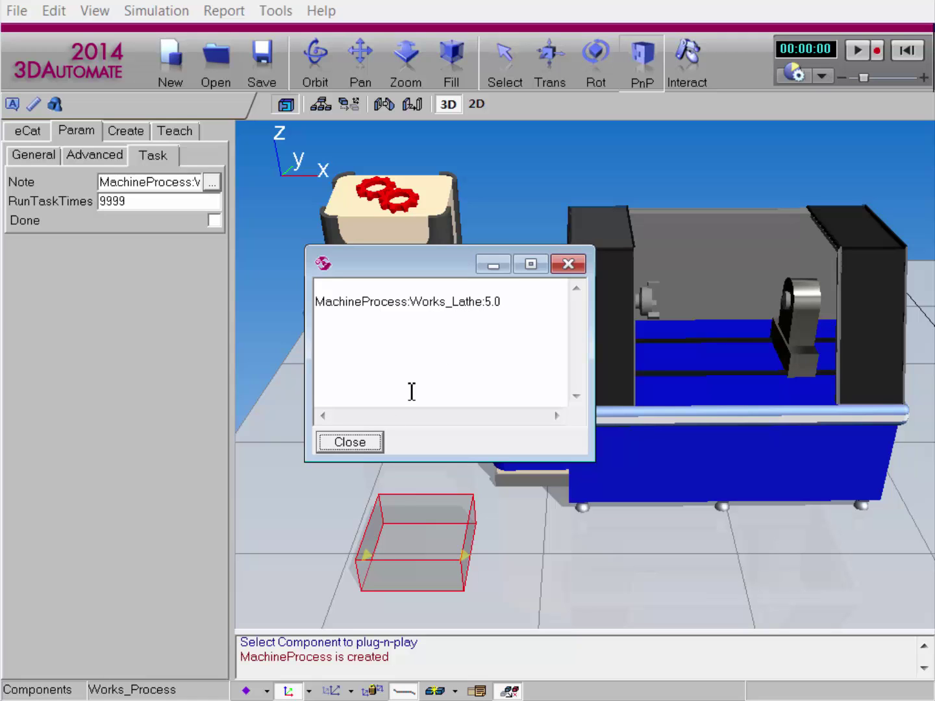
{"action": "left_click", "coordinate": [360, 441]}
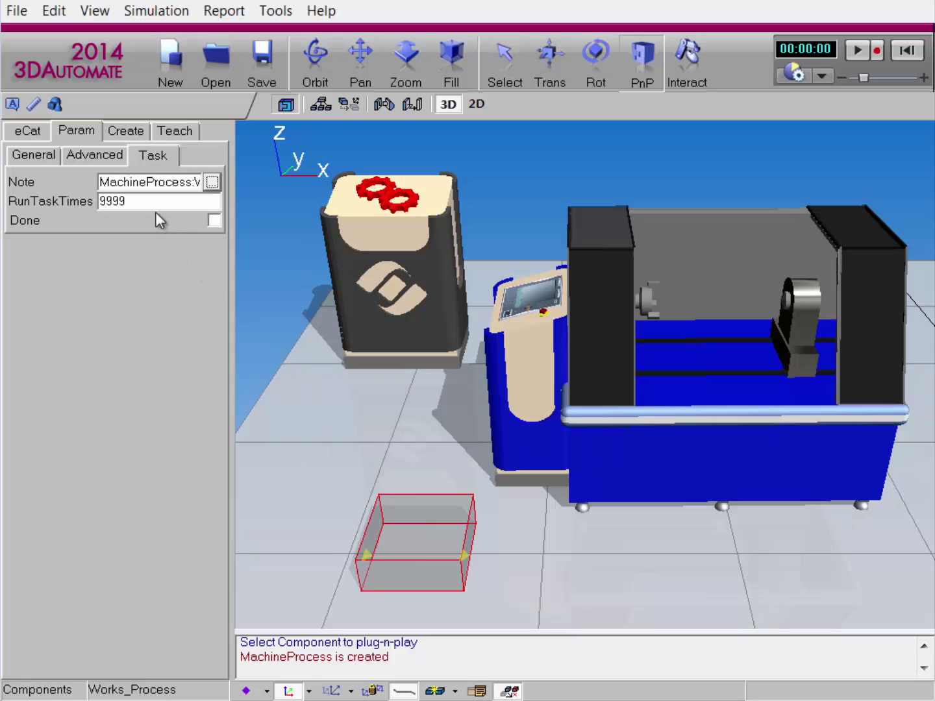
Step: Set the Works_Process RunTaskTimes to 1, run the simulation through the lathe's machining cycle and stop it
{"action": "left_click_drag", "start_coordinate": [127, 201], "coordinate": [107, 194]}
{"action": "type", "text": "1"}
{"action": "left_click", "coordinate": [856, 51]}
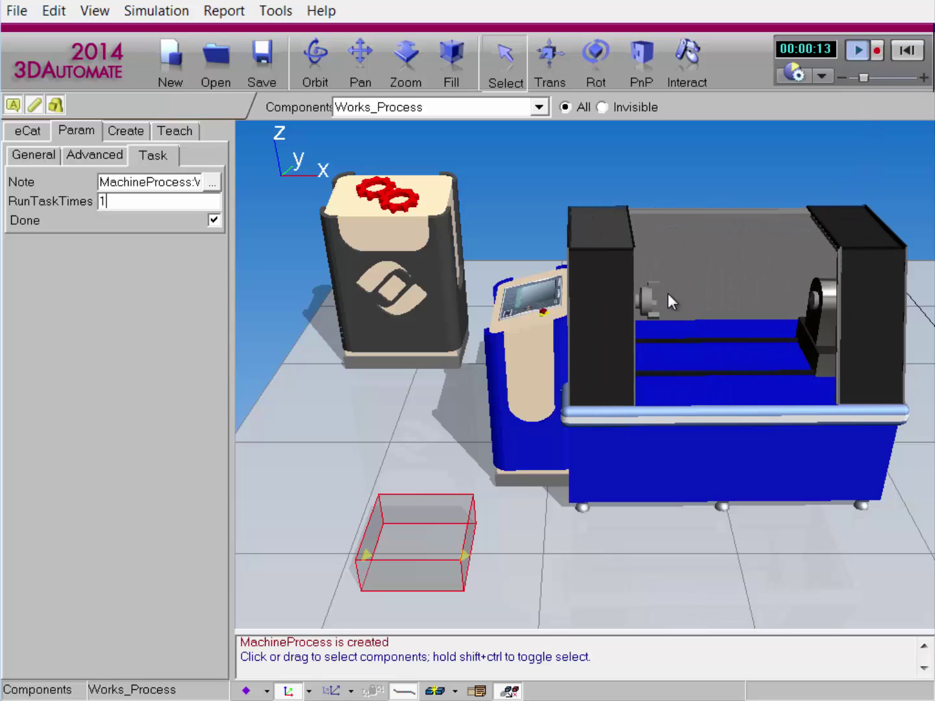
{"action": "left_click", "coordinate": [856, 52]}
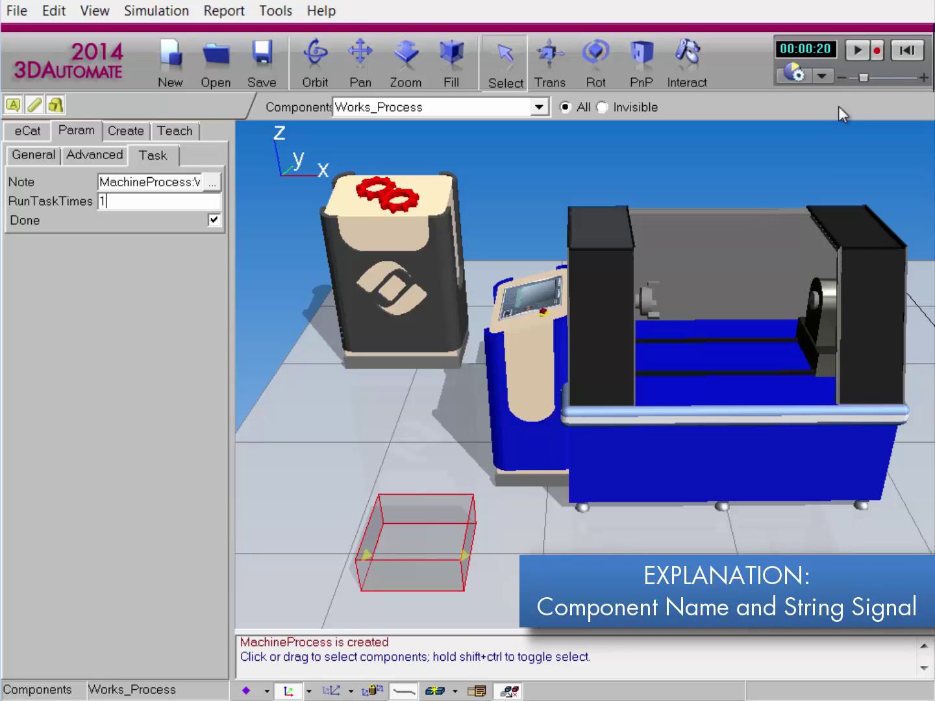
Step: Compare the lathe's component name with the SingleCompName entered in the Works_Process task
{"action": "left_click", "coordinate": [616, 263]}
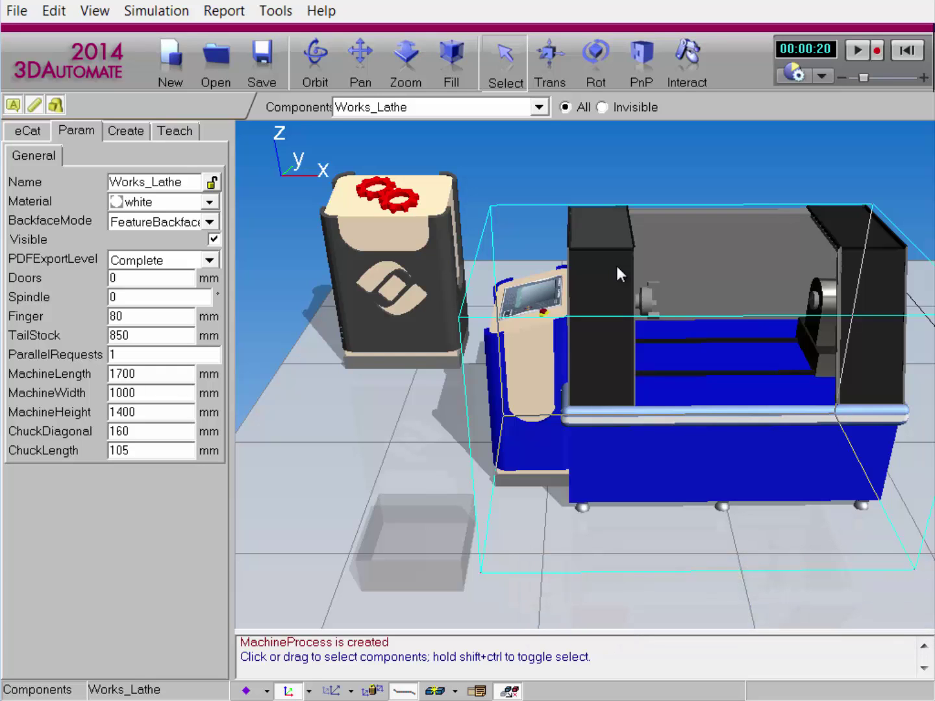
{"action": "left_click", "coordinate": [421, 511]}
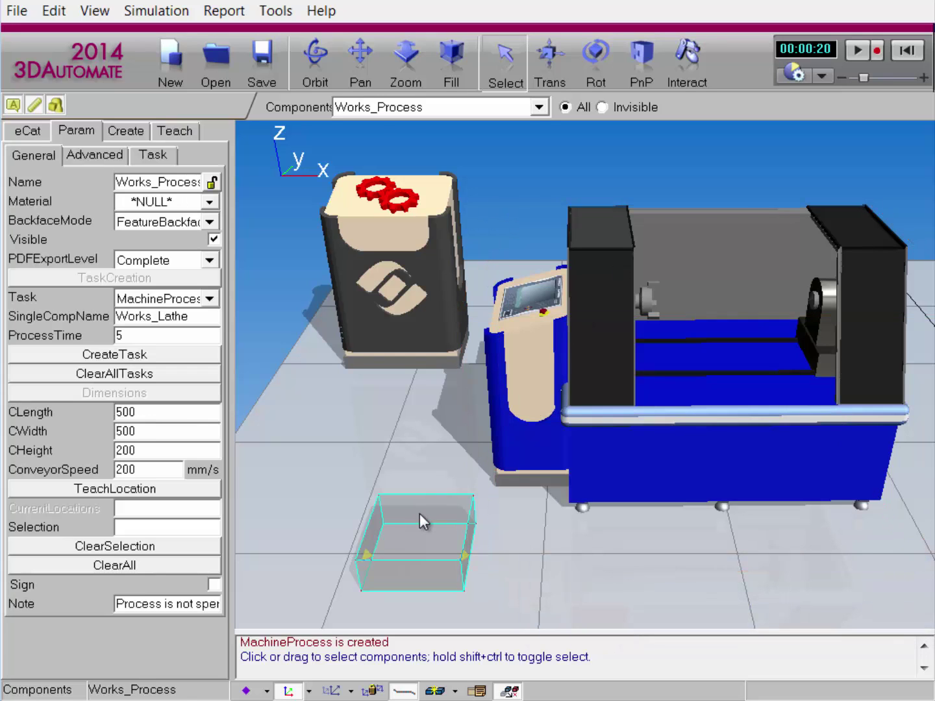
{"action": "left_click_drag", "start_coordinate": [202, 316], "coordinate": [118, 316]}
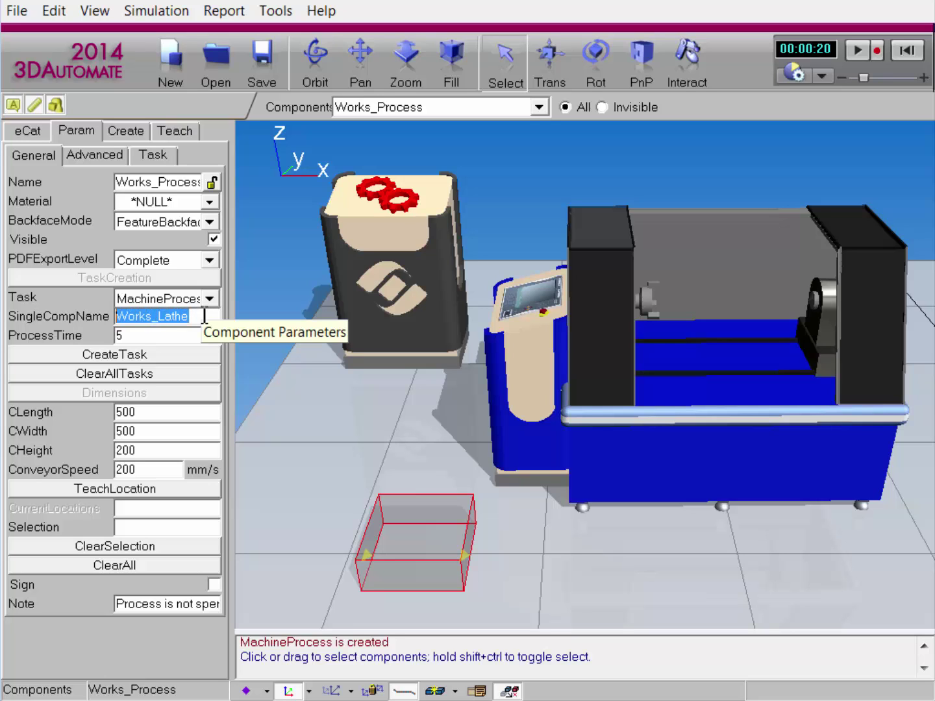
Step: Inspect the lathe's task string signal among its behaviors, including the signal's properties and connections
{"action": "left_click", "coordinate": [606, 329]}
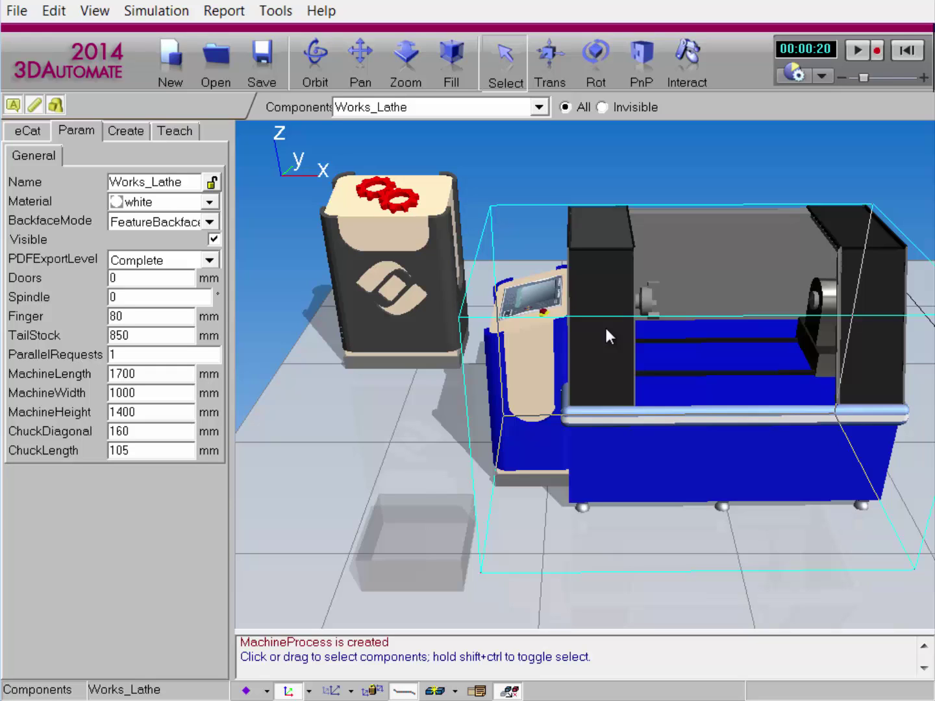
{"action": "left_click", "coordinate": [129, 131]}
{"action": "left_click_drag", "start_coordinate": [217, 244], "coordinate": [218, 207]}
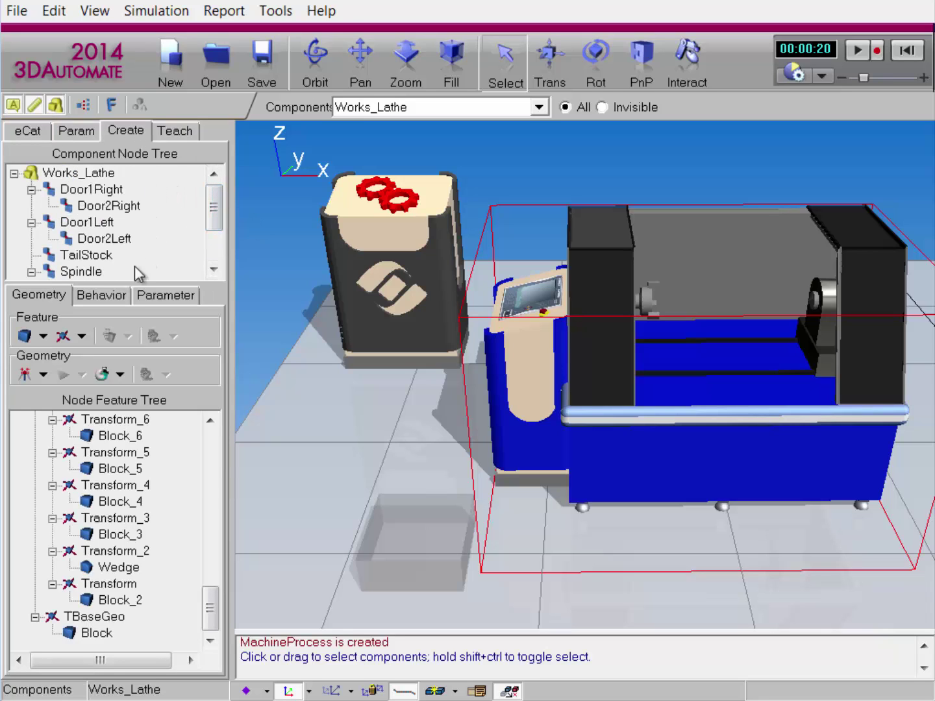
{"action": "left_click", "coordinate": [117, 301]}
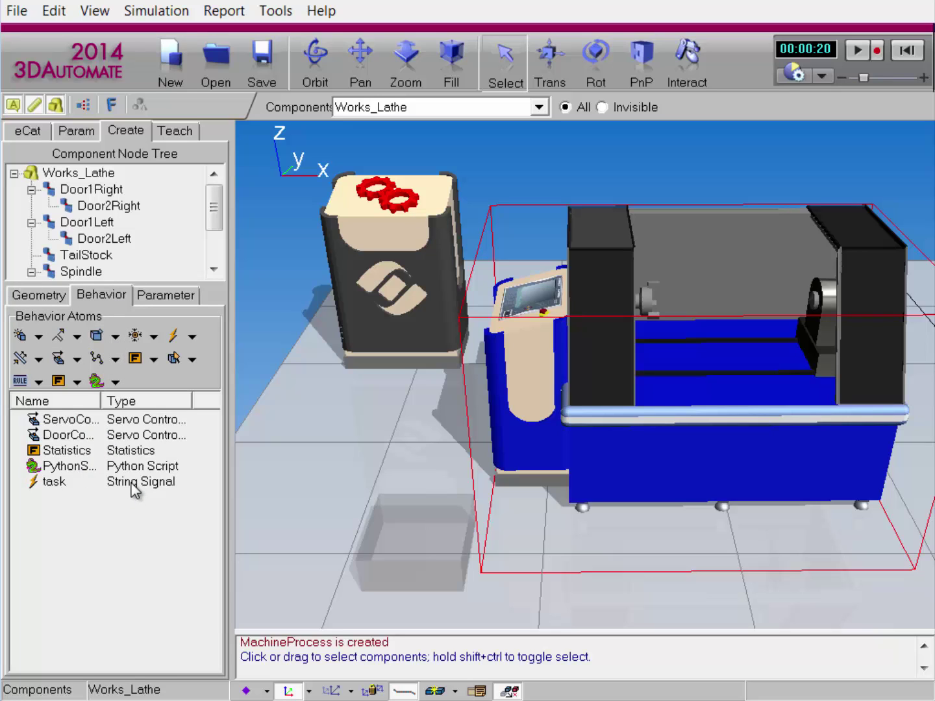
{"action": "double_click", "coordinate": [45, 483]}
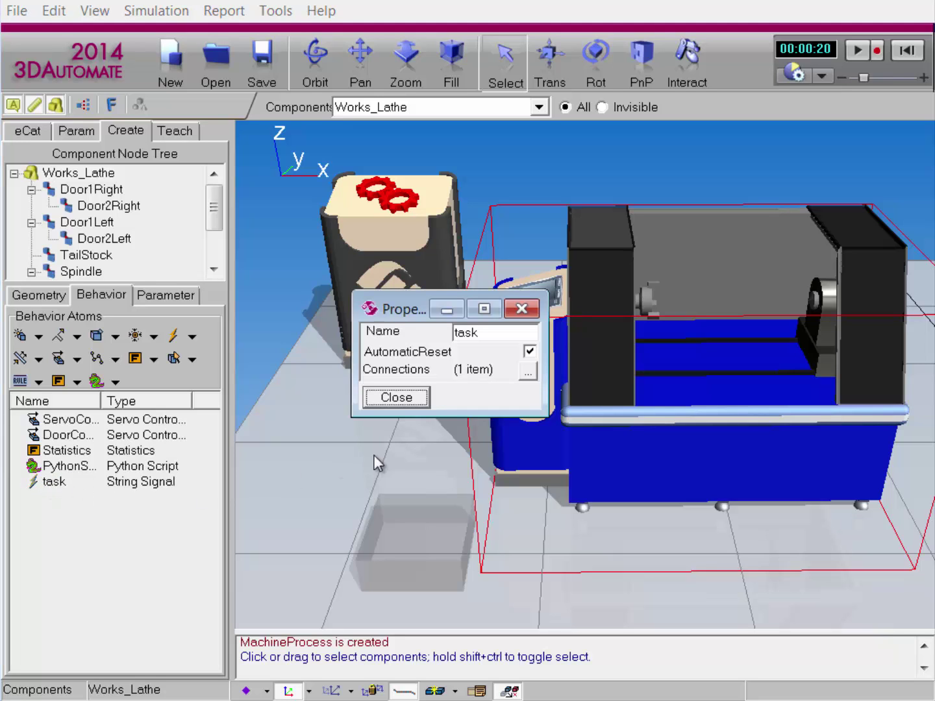
{"action": "left_click", "coordinate": [527, 370]}
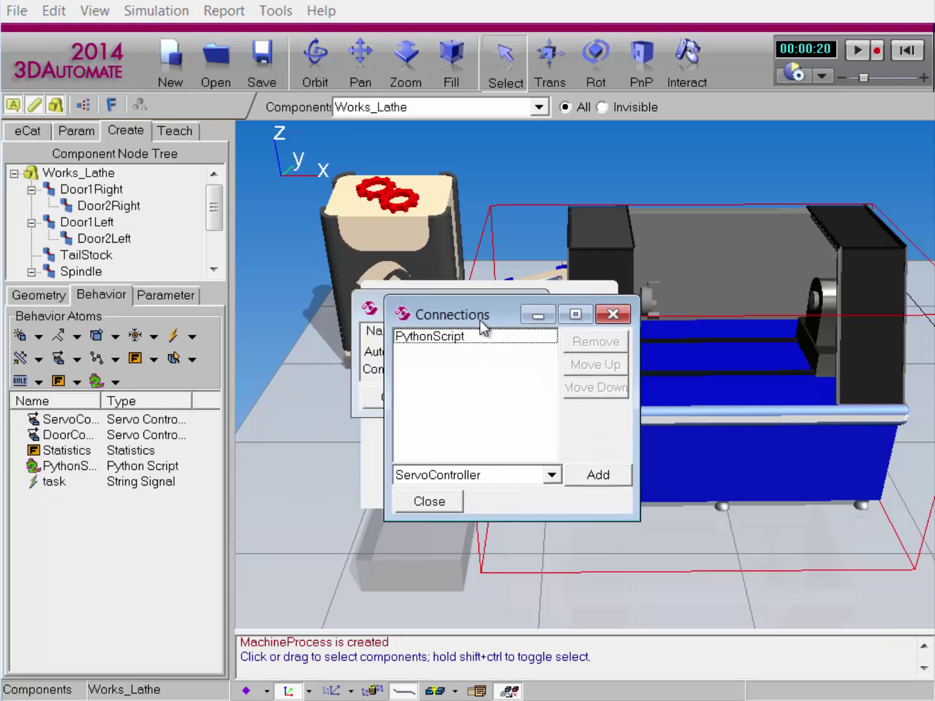
{"action": "left_click_drag", "start_coordinate": [483, 324], "coordinate": [662, 325]}
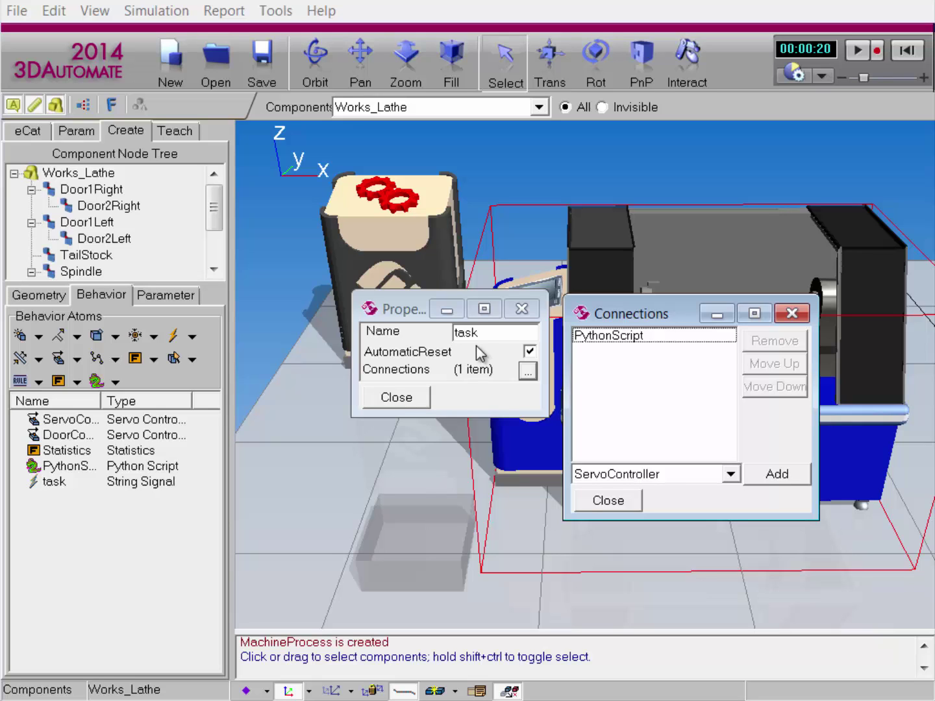
{"action": "left_click", "coordinate": [591, 505]}
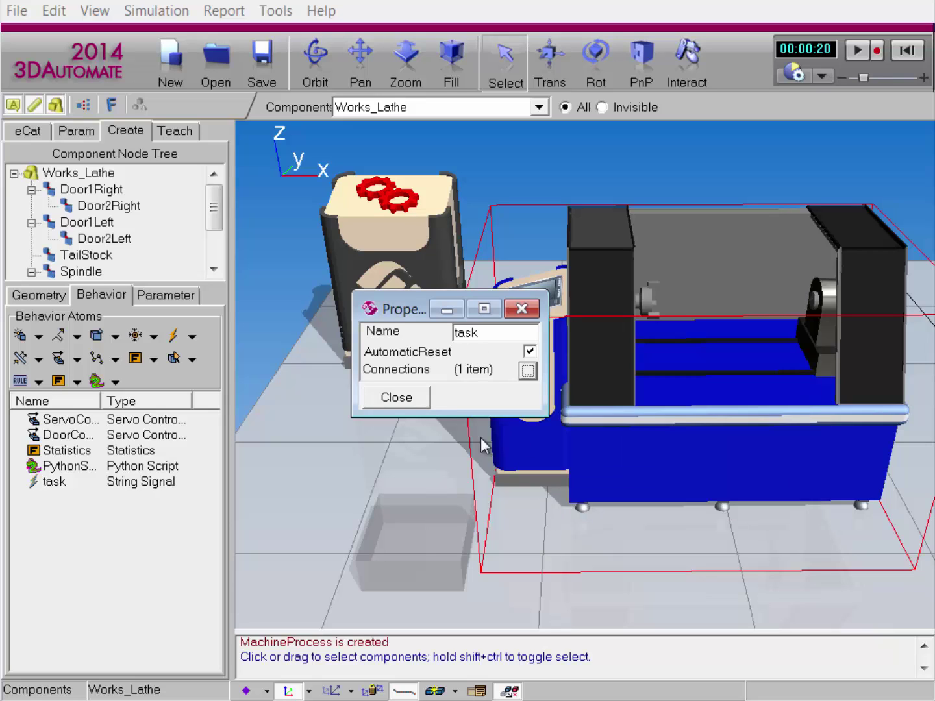
Step: Close the task signal's properties and delete the Works_Lathe from the layout
{"action": "left_click", "coordinate": [414, 398]}
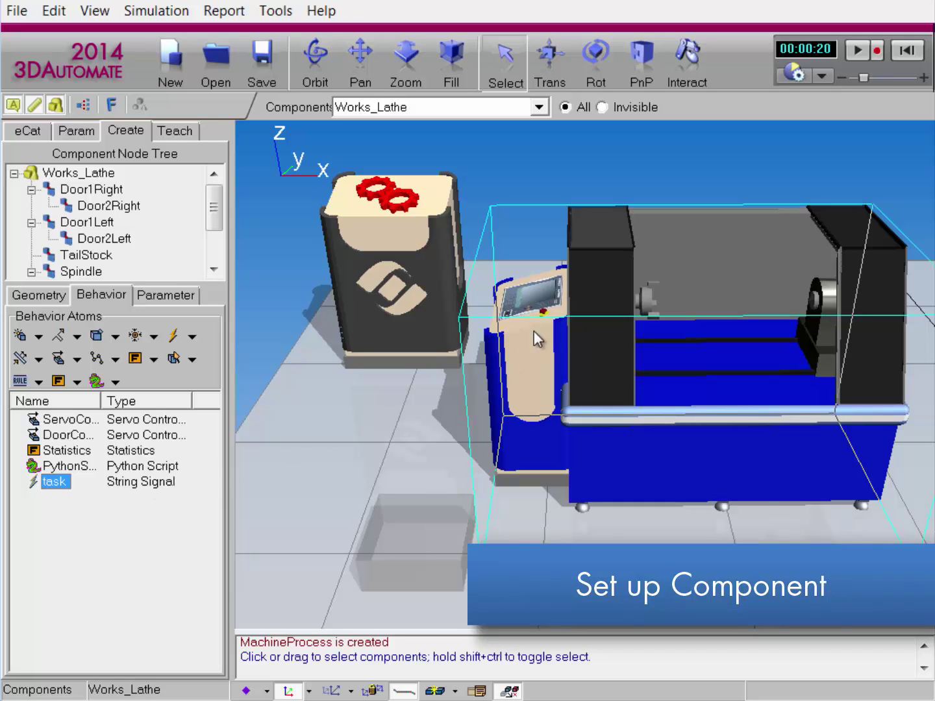
{"action": "right_click", "coordinate": [586, 284]}
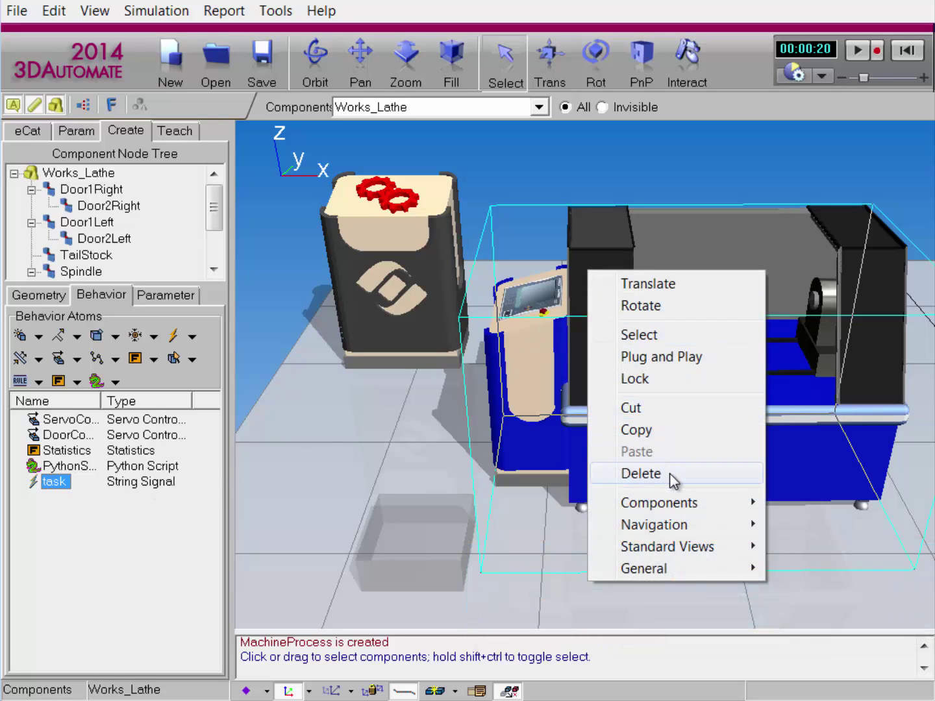
{"action": "left_click", "coordinate": [669, 474]}
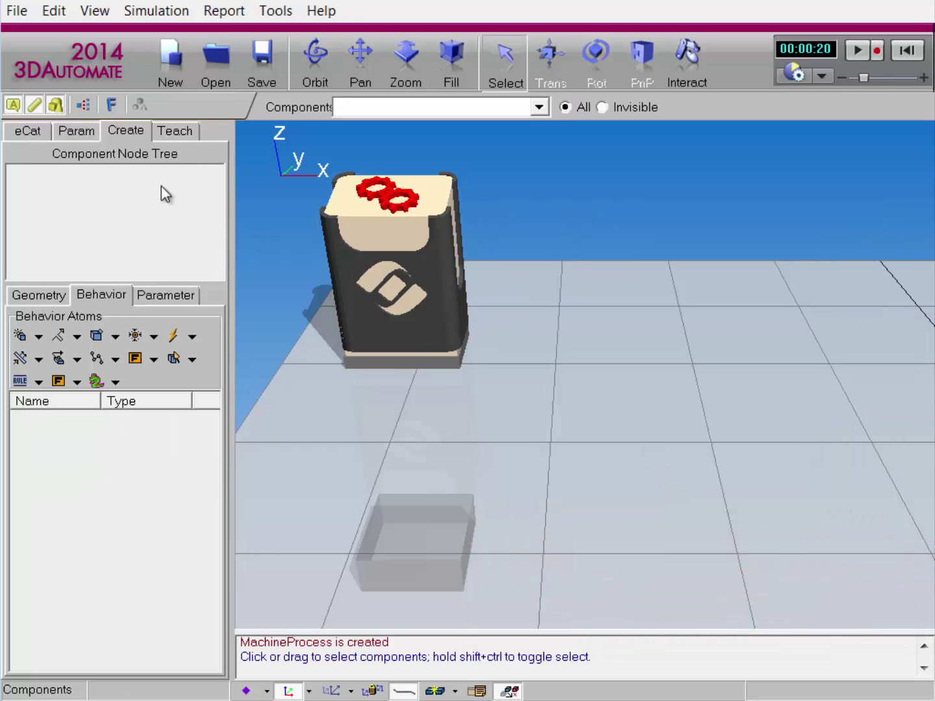
Step: Search Web eCatalog 2014 for "process machine" and place the Process Machine - CNC Lathe where the deleted lathe stood
{"action": "left_click", "coordinate": [27, 130]}
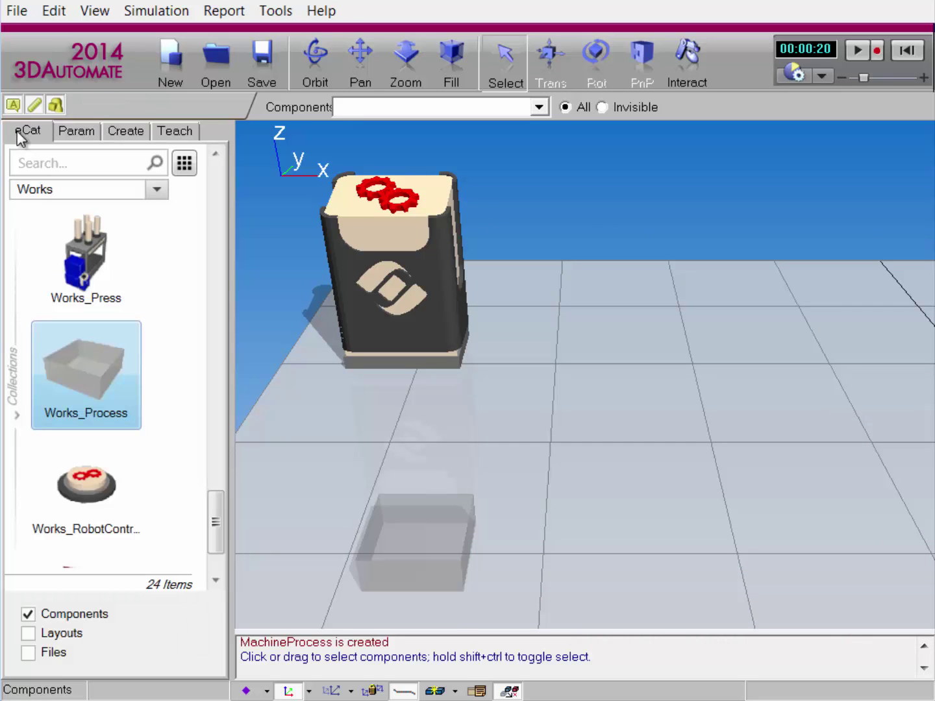
{"action": "left_click", "coordinate": [155, 193]}
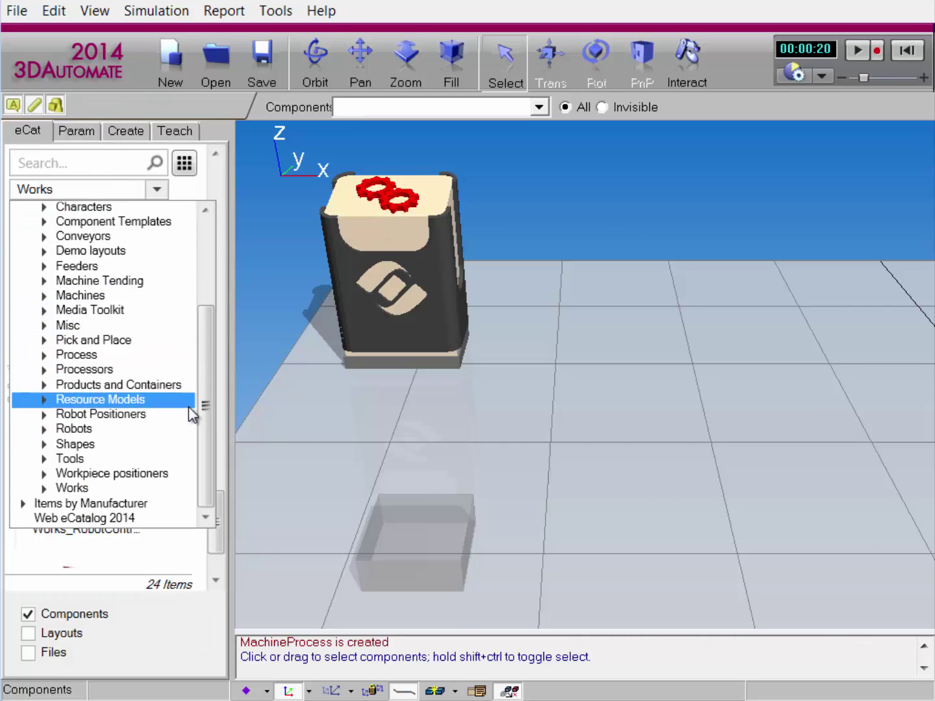
{"action": "left_click", "coordinate": [183, 517]}
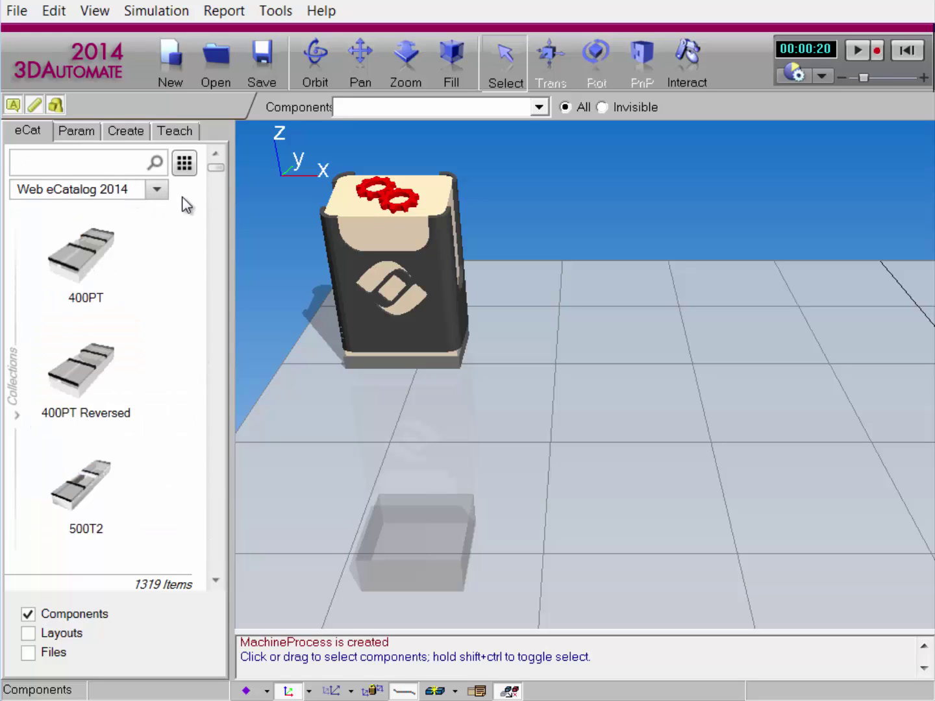
{"action": "type", "text": "process m"}
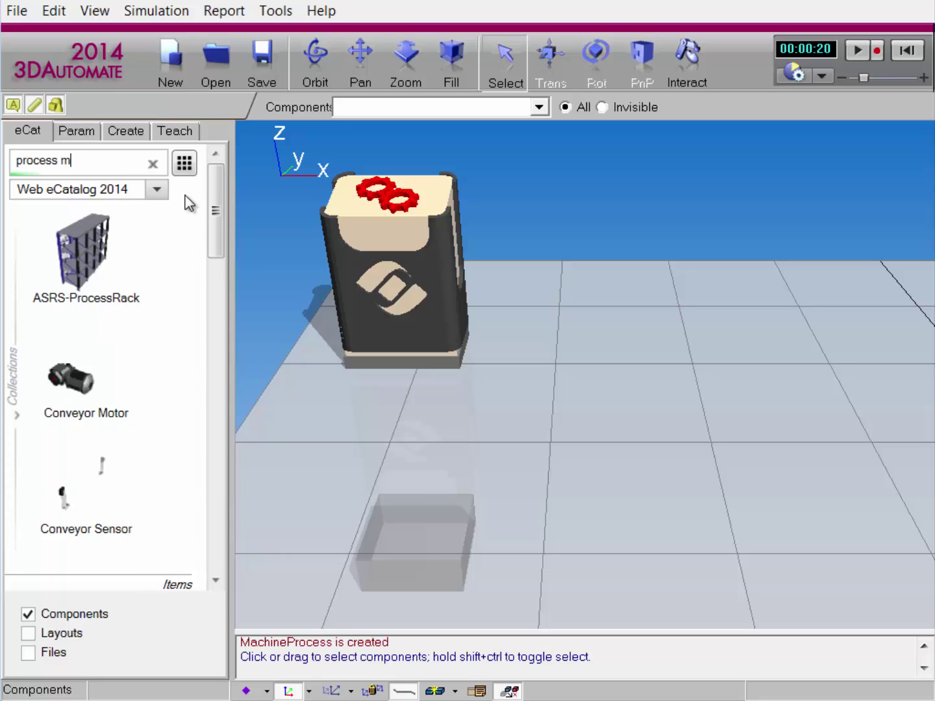
{"action": "type", "text": "achine"}
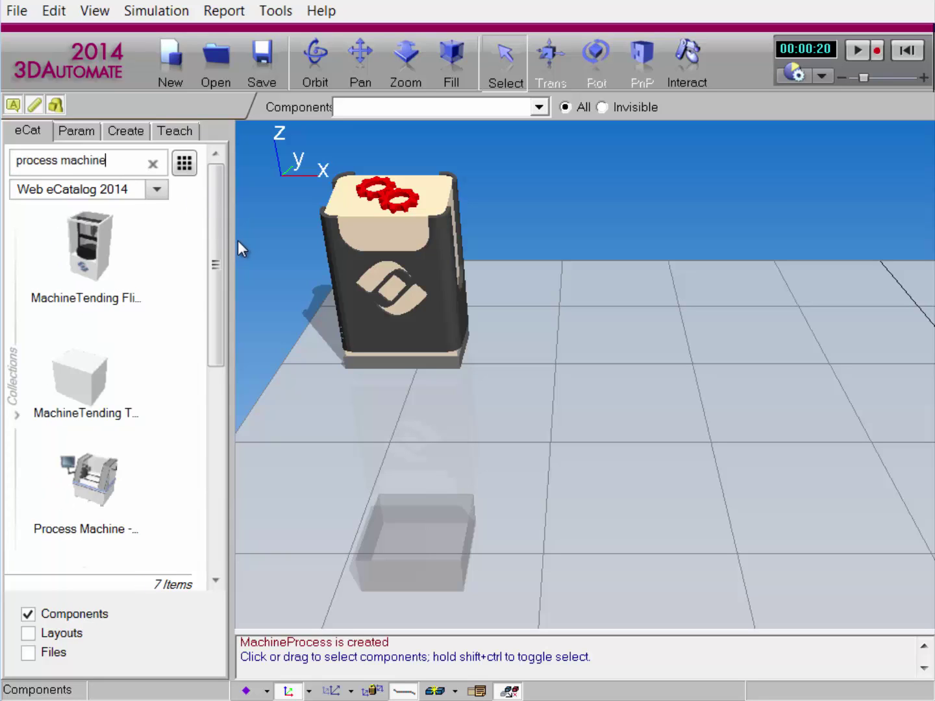
{"action": "left_click_drag", "start_coordinate": [219, 250], "coordinate": [206, 364]}
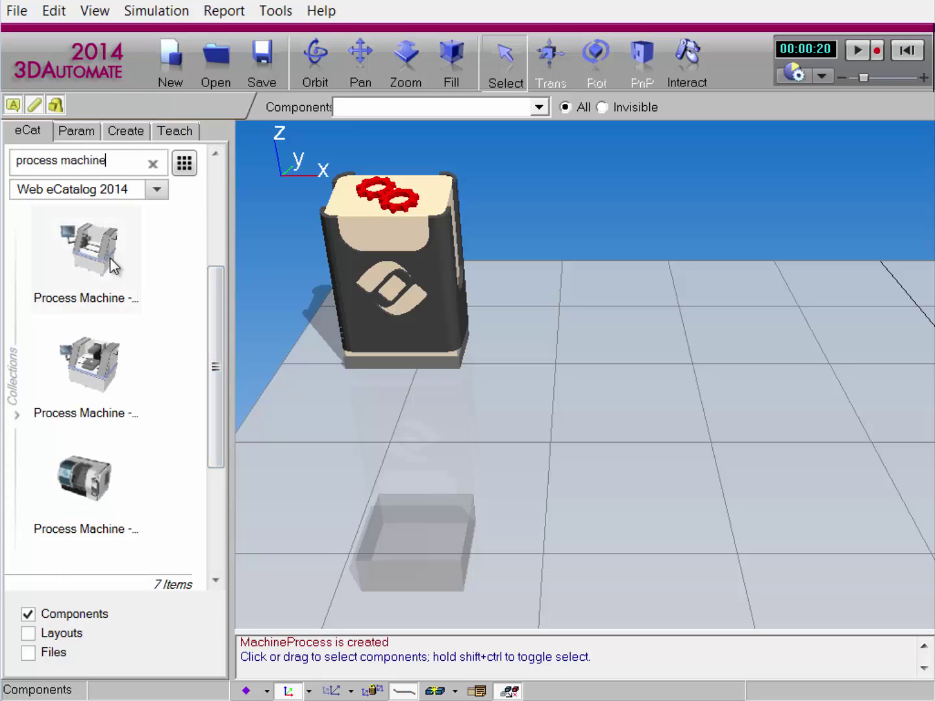
{"action": "mouse_move", "coordinate": [111, 260]}
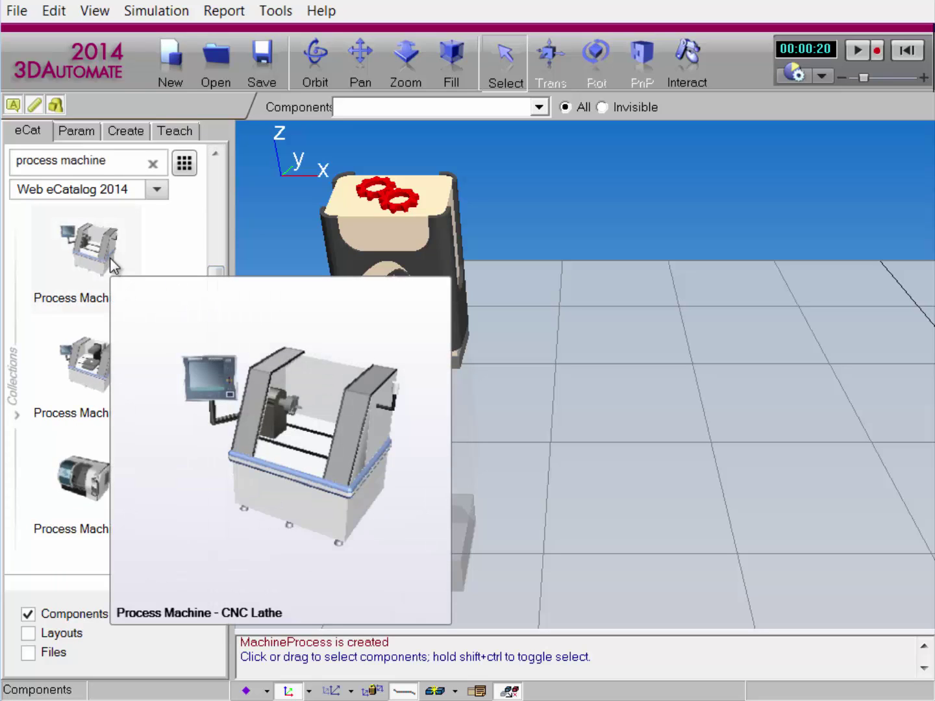
{"action": "left_click_drag", "start_coordinate": [110, 263], "coordinate": [657, 413]}
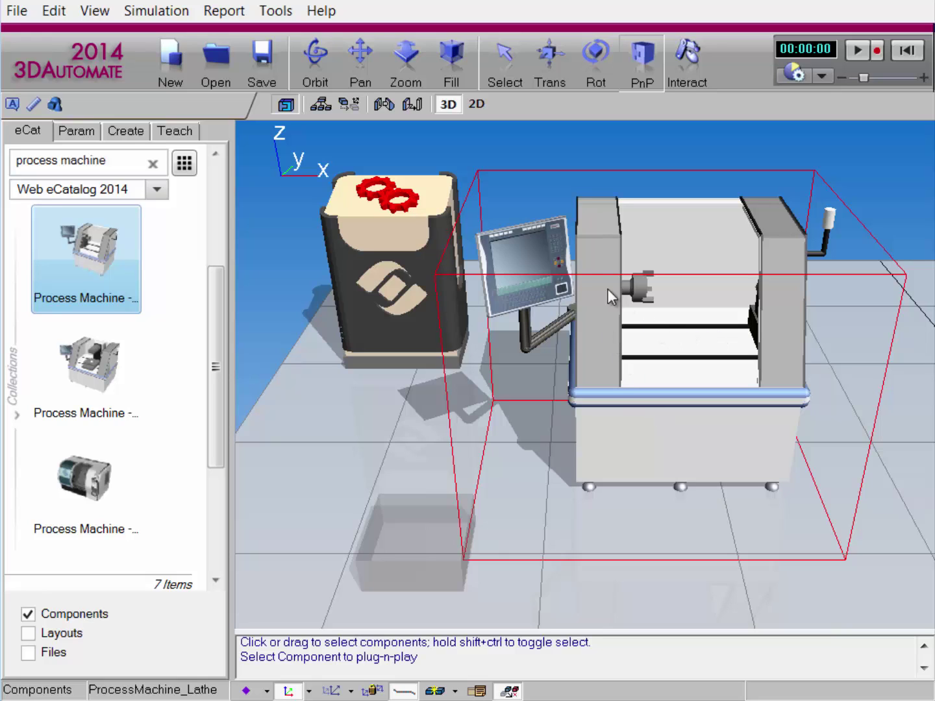
Step: Add a String Signal behavior named "task" to the ProcessMachine_Lathe component
{"action": "left_click", "coordinate": [127, 131]}
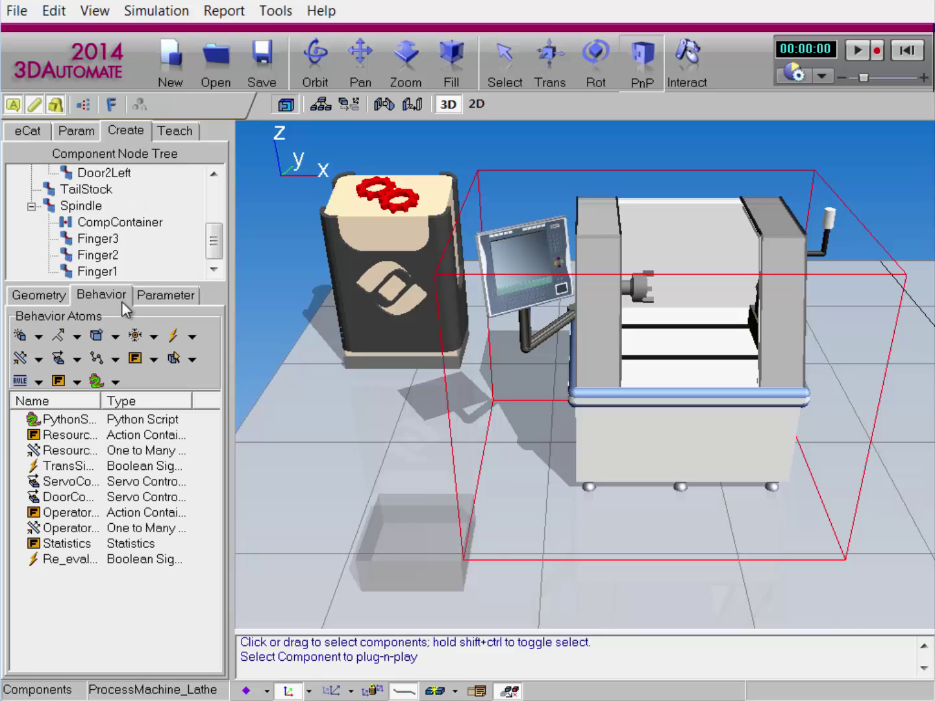
{"action": "left_click", "coordinate": [192, 335]}
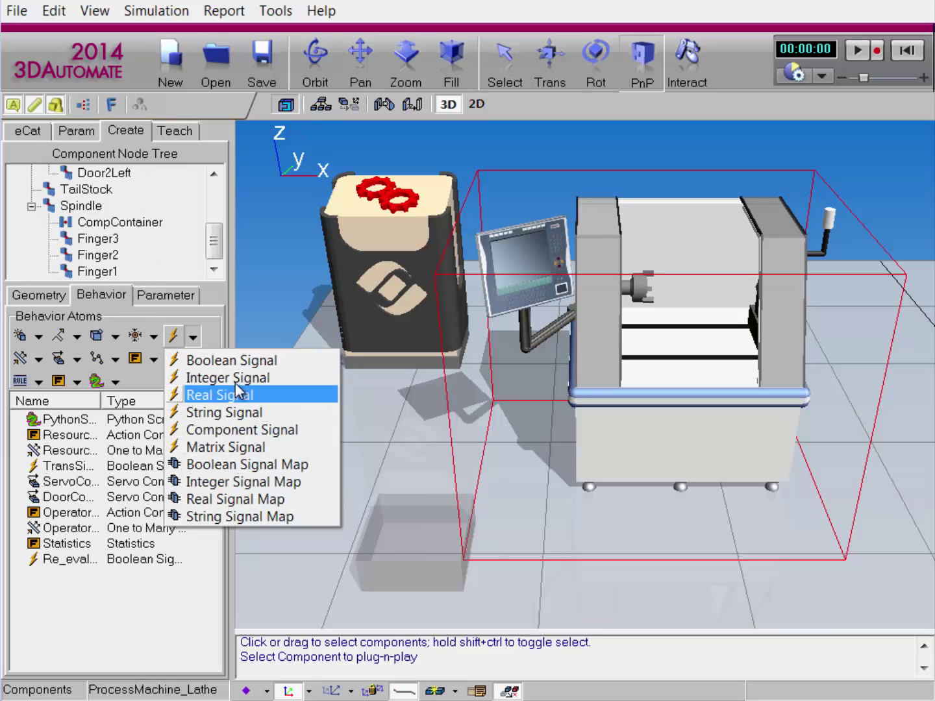
{"action": "left_click", "coordinate": [274, 413]}
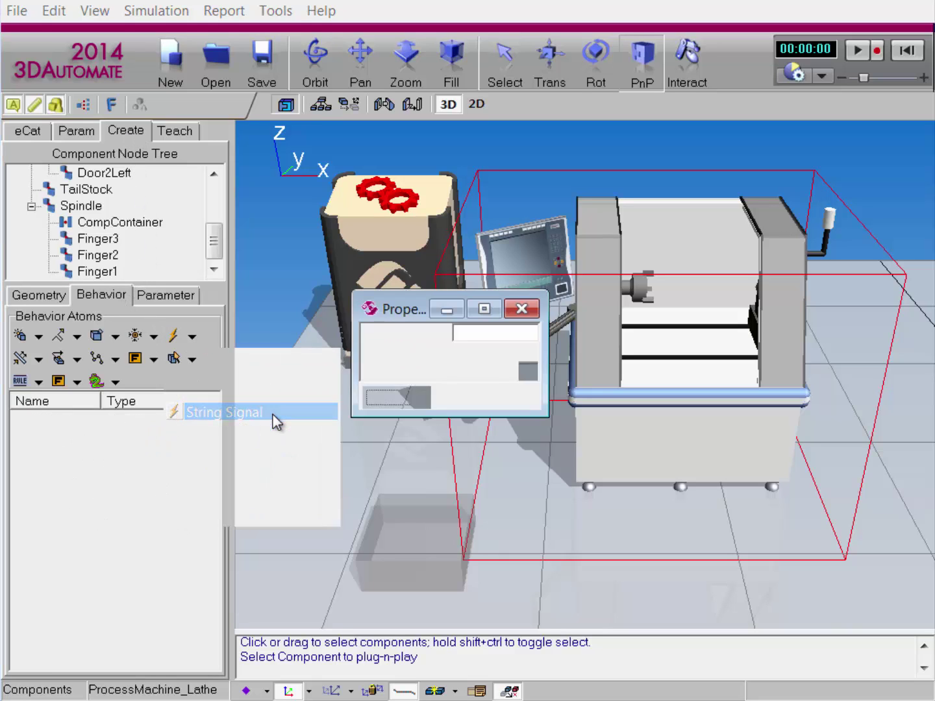
{"action": "left_click", "coordinate": [537, 336]}
{"action": "type", "text": "task"}
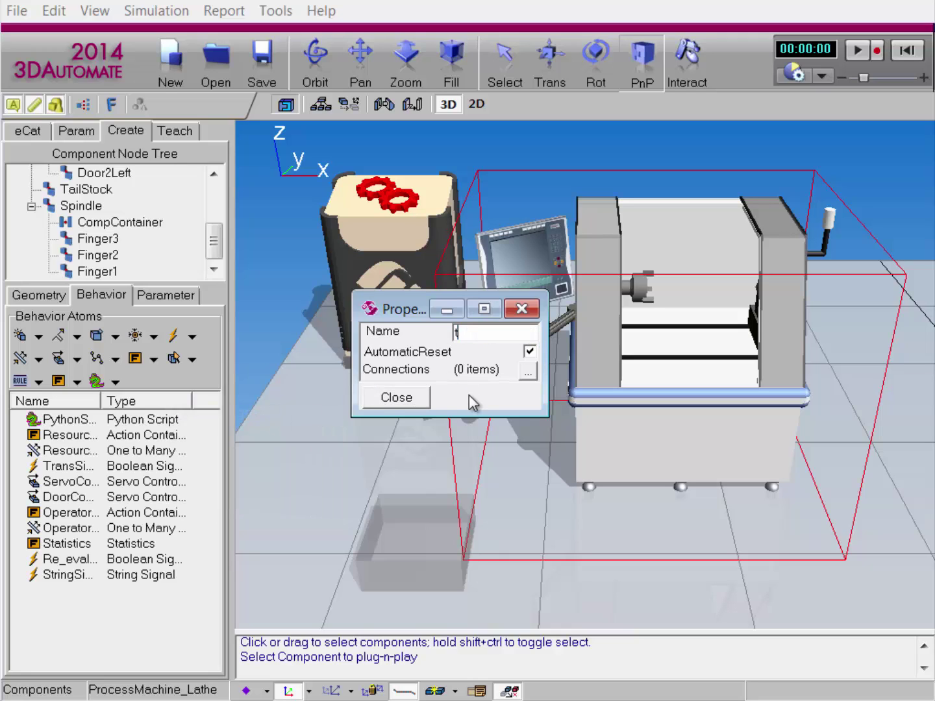
{"action": "left_click", "coordinate": [412, 402]}
Step: Add a new Python Script behavior to the ProcessMachine_Lathe and close its script editor
{"action": "left_click", "coordinate": [77, 383]}
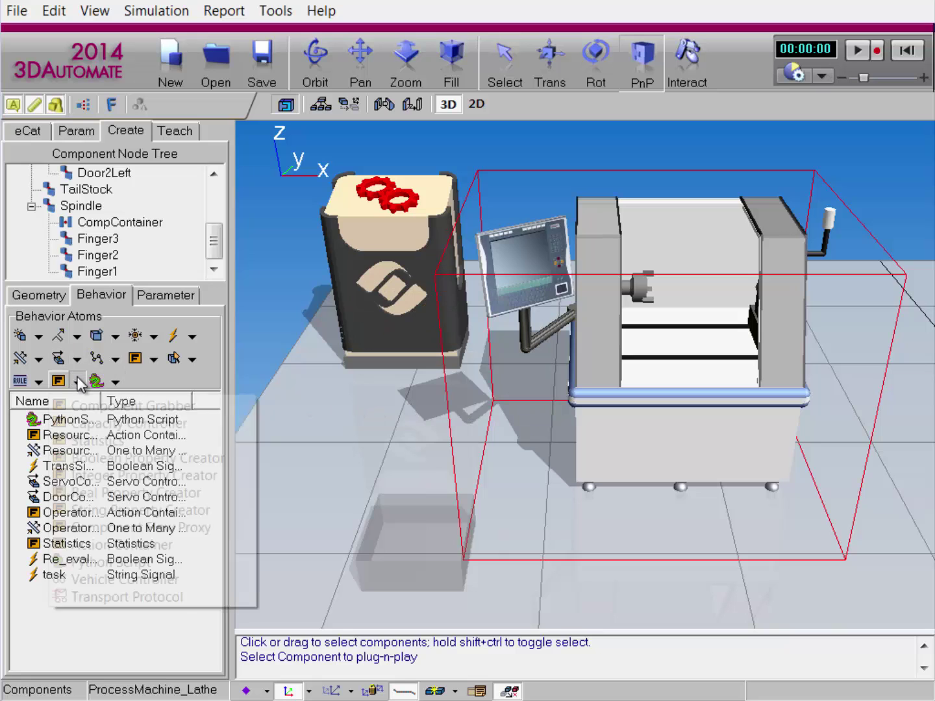
{"action": "left_click", "coordinate": [146, 564]}
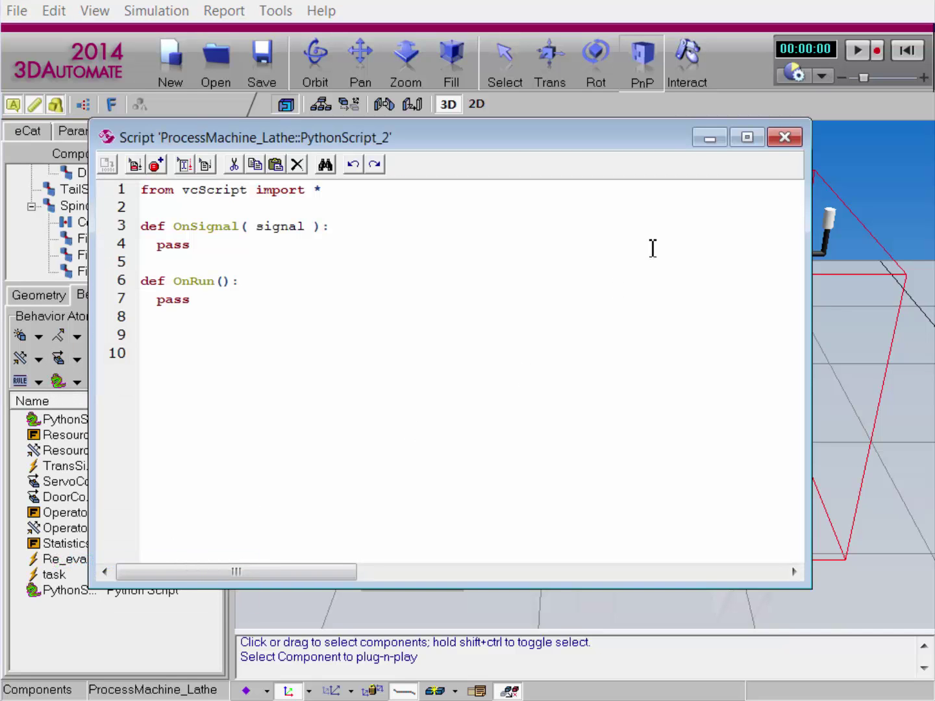
{"action": "left_click", "coordinate": [783, 137]}
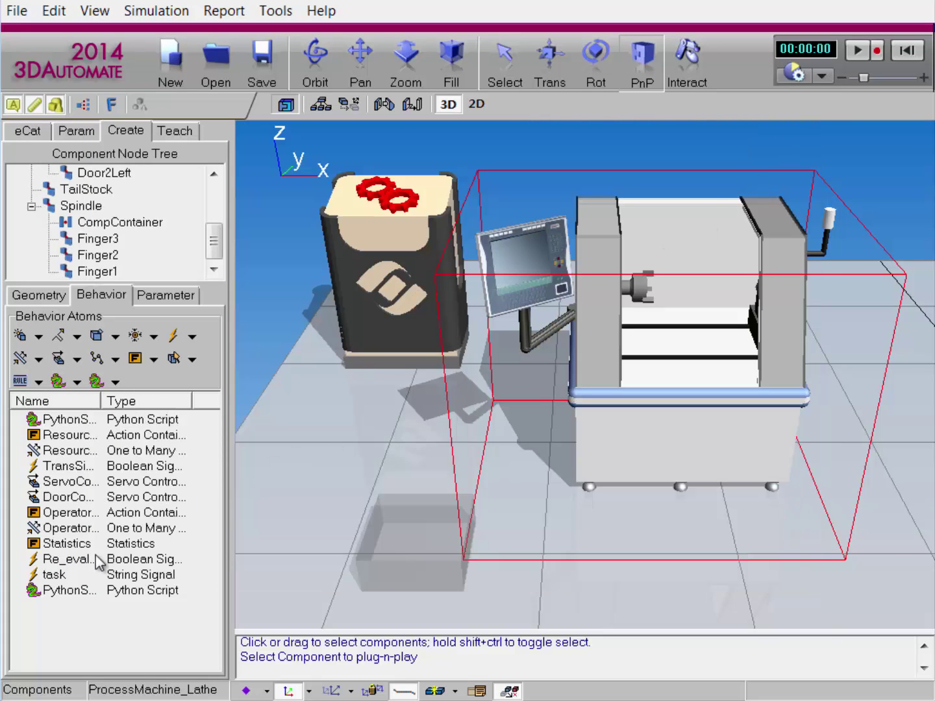
Step: Connect the lathe's task string signal to PythonScript_2
{"action": "double_click", "coordinate": [57, 575]}
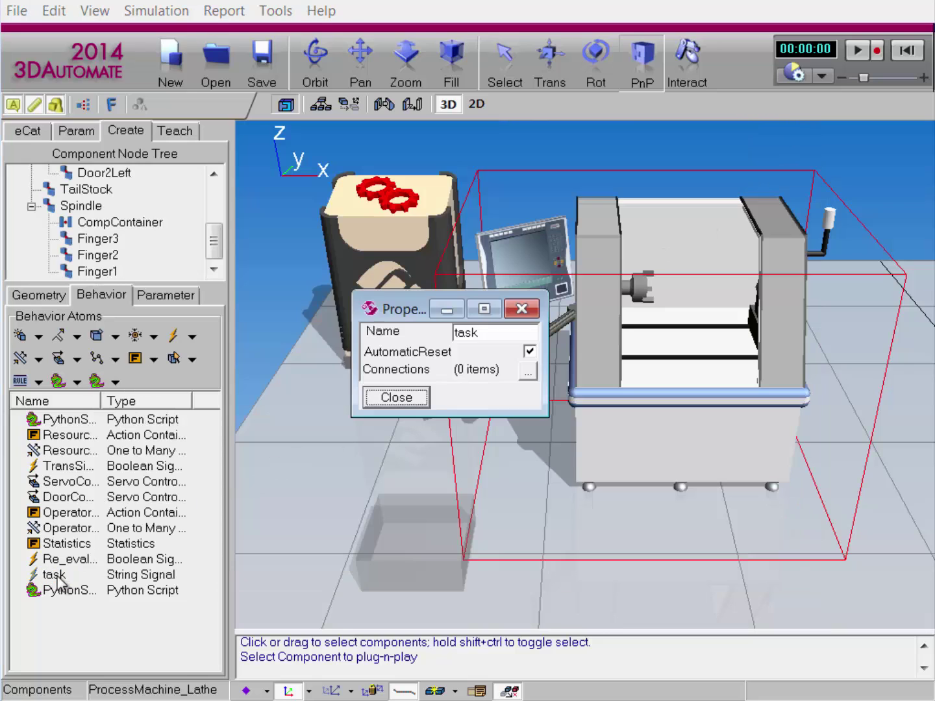
{"action": "left_click", "coordinate": [528, 375]}
{"action": "left_click", "coordinate": [490, 420]}
{"action": "left_click_drag", "start_coordinate": [491, 451], "coordinate": [488, 520]}
{"action": "left_click", "coordinate": [453, 498]}
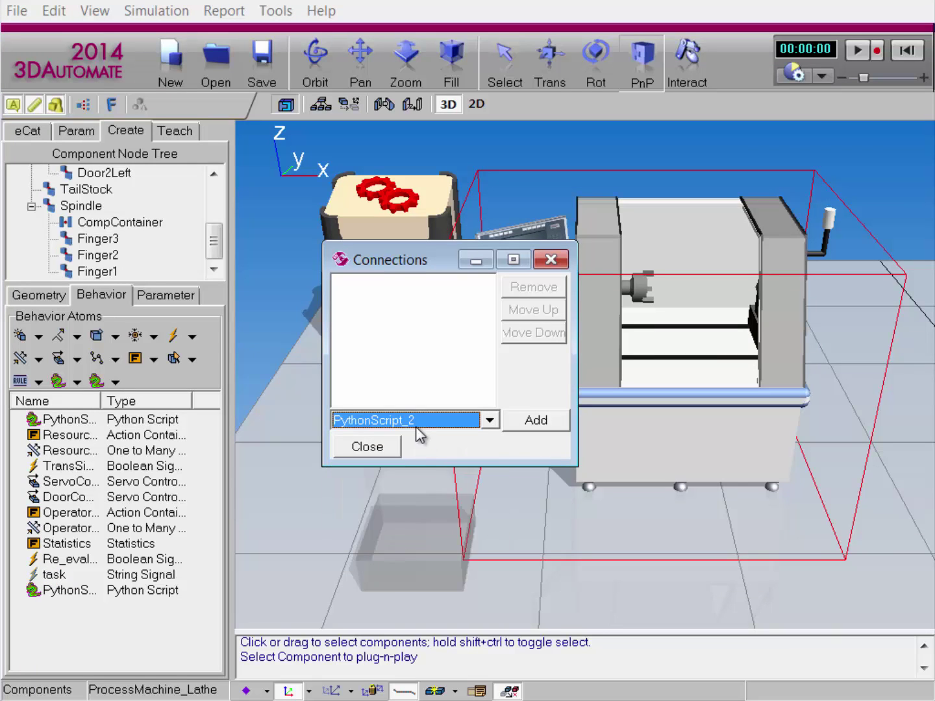
{"action": "left_click", "coordinate": [527, 421]}
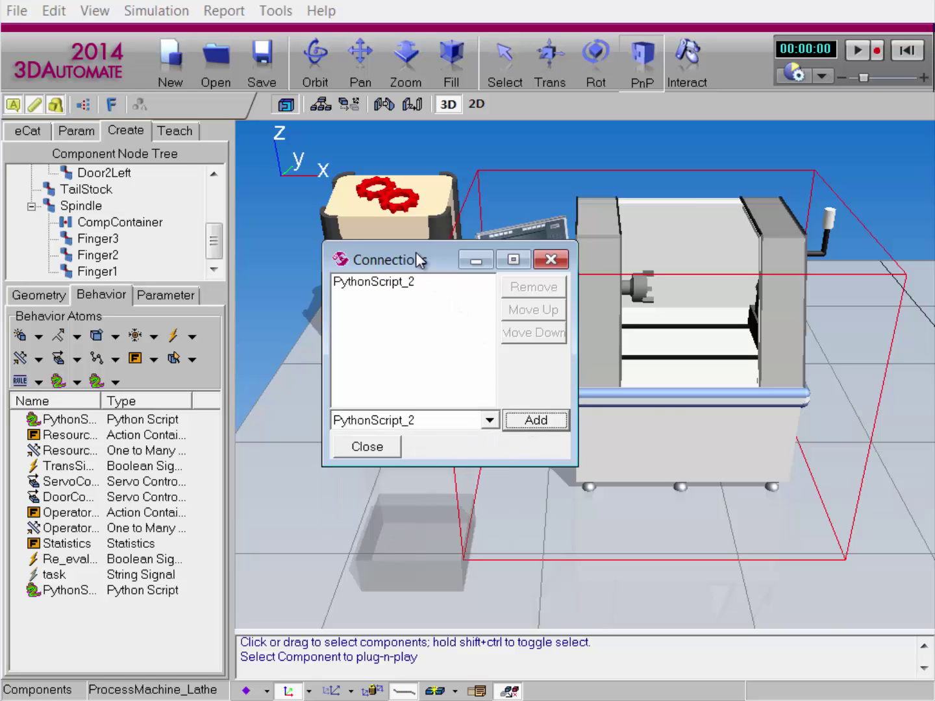
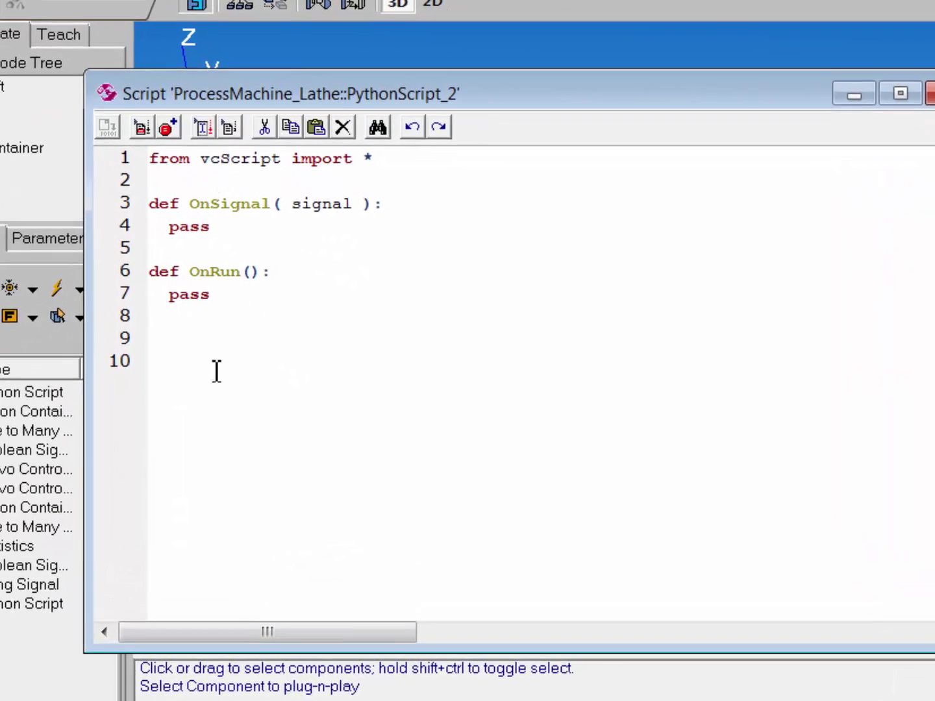
Step: In PythonScript_2, replace the pass statement in OnRun with comp = getComponent()
{"action": "left_click", "coordinate": [238, 335], "text": "shift"}
{"action": "key", "text": "BackSpace"}
{"action": "key", "text": "BackSpace"}
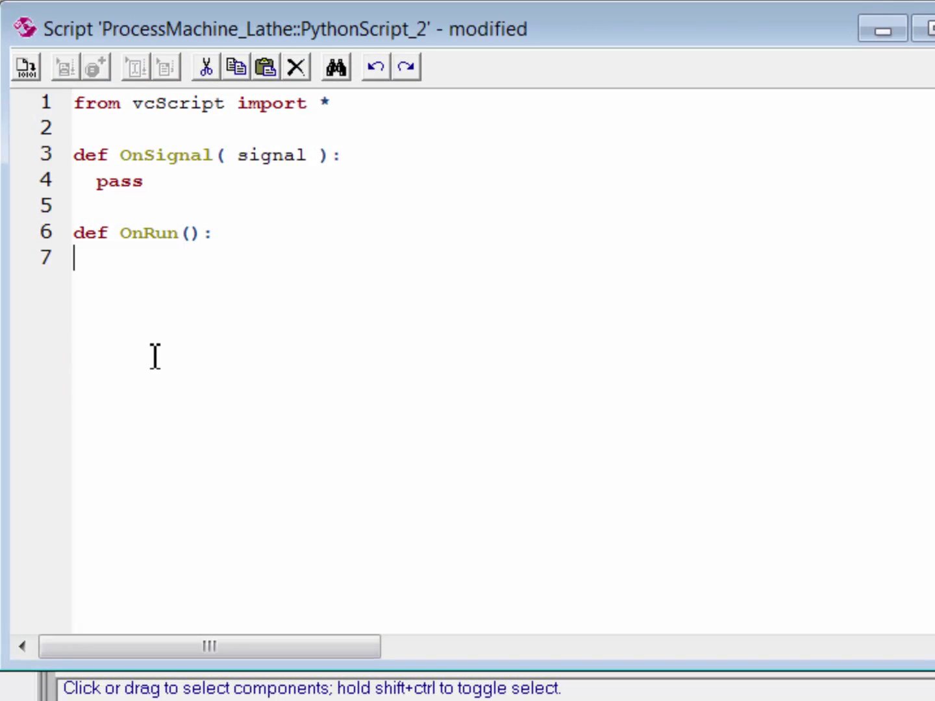
{"action": "type", "text": "comp"}
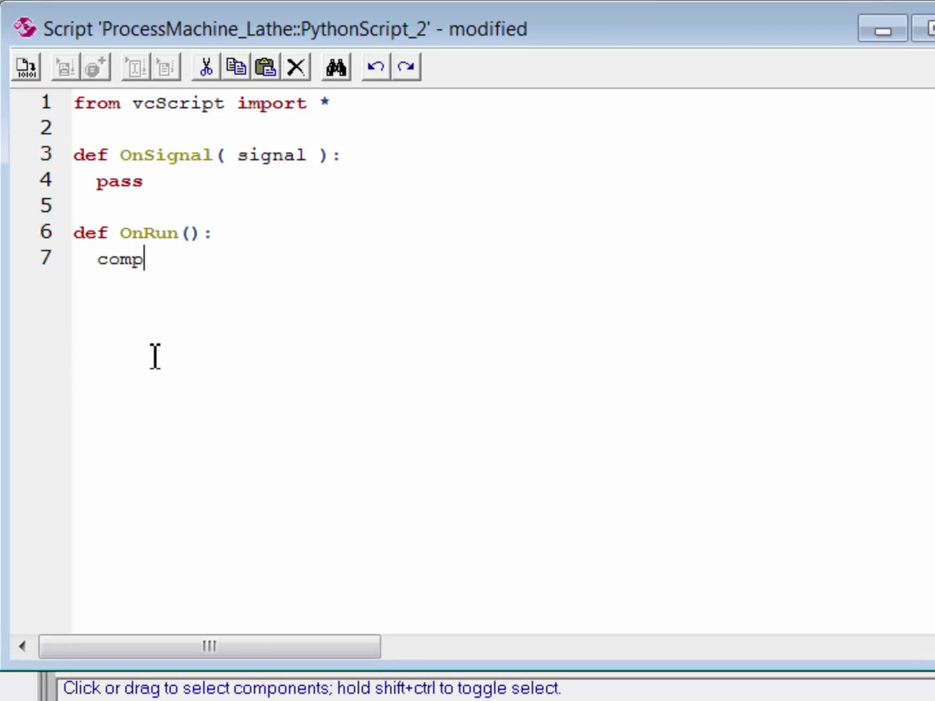
{"action": "type", "text": " = getComponent()"}
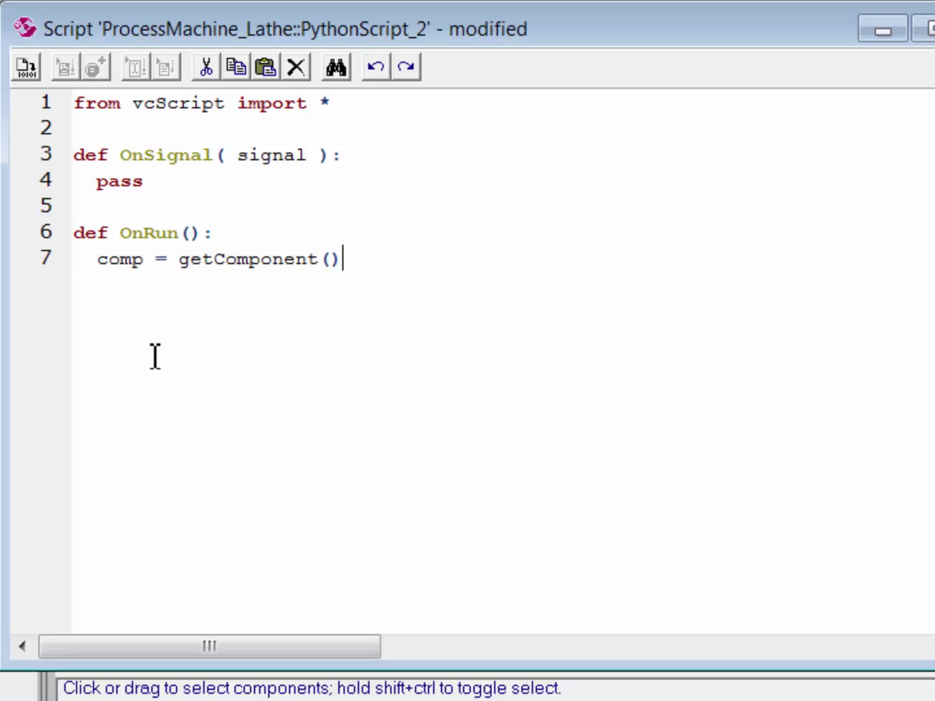
Step: Add the line task = comp.findBehaviour("task") to OnRun
{"action": "key", "text": "Return"}
{"action": "type", "text": "task"}
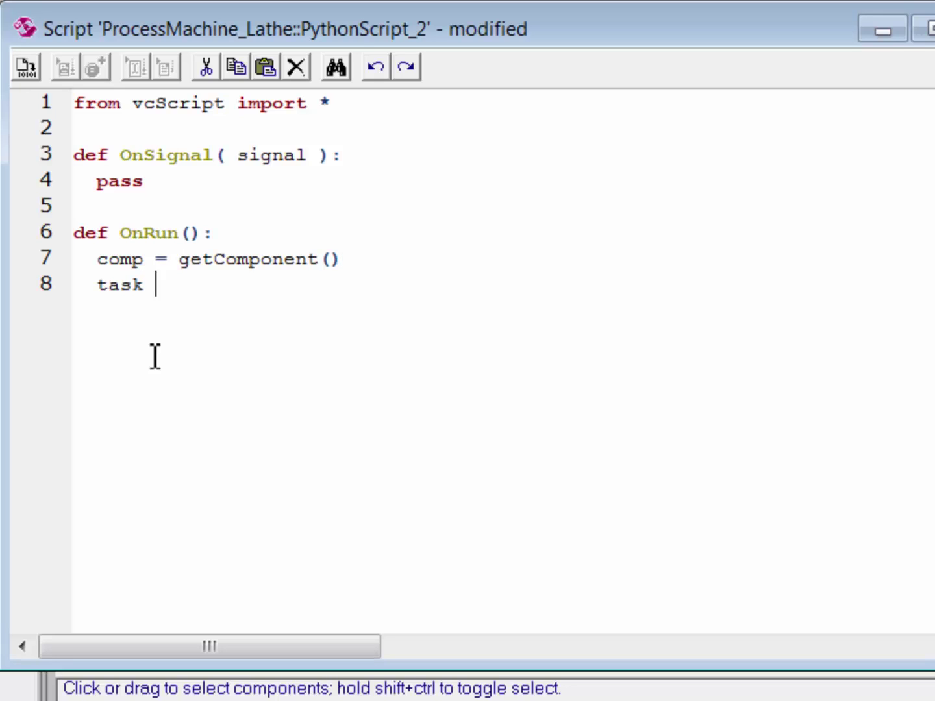
{"action": "type", "text": " = comp.fdin"}
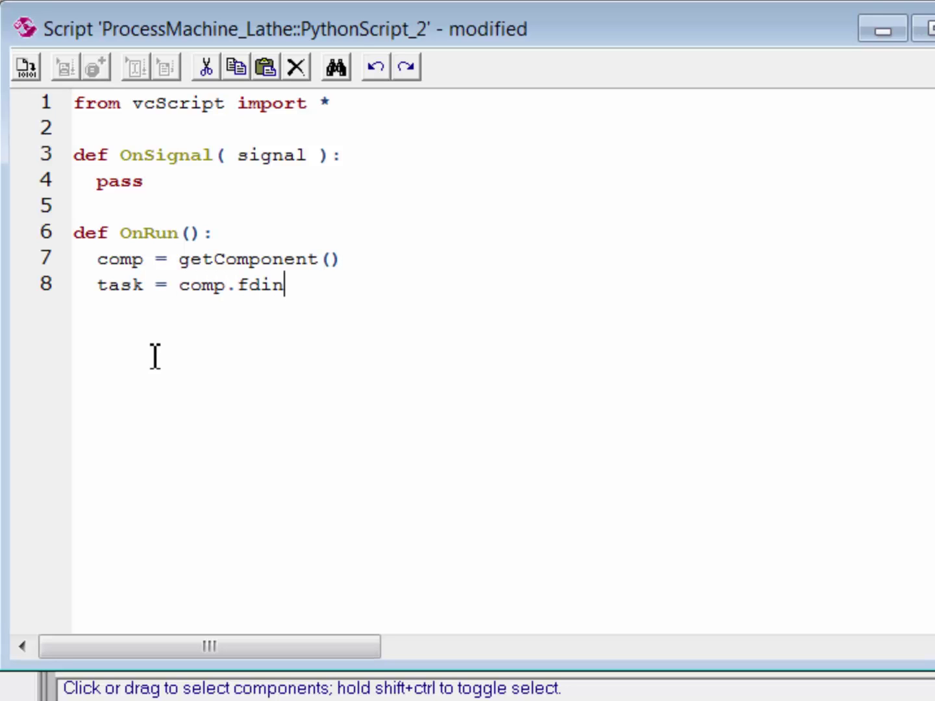
{"action": "key", "text": "BackSpace"}
{"action": "key", "text": "BackSpace"}
{"action": "key", "text": "BackSpace"}
{"action": "type", "text": "indBehavi"}
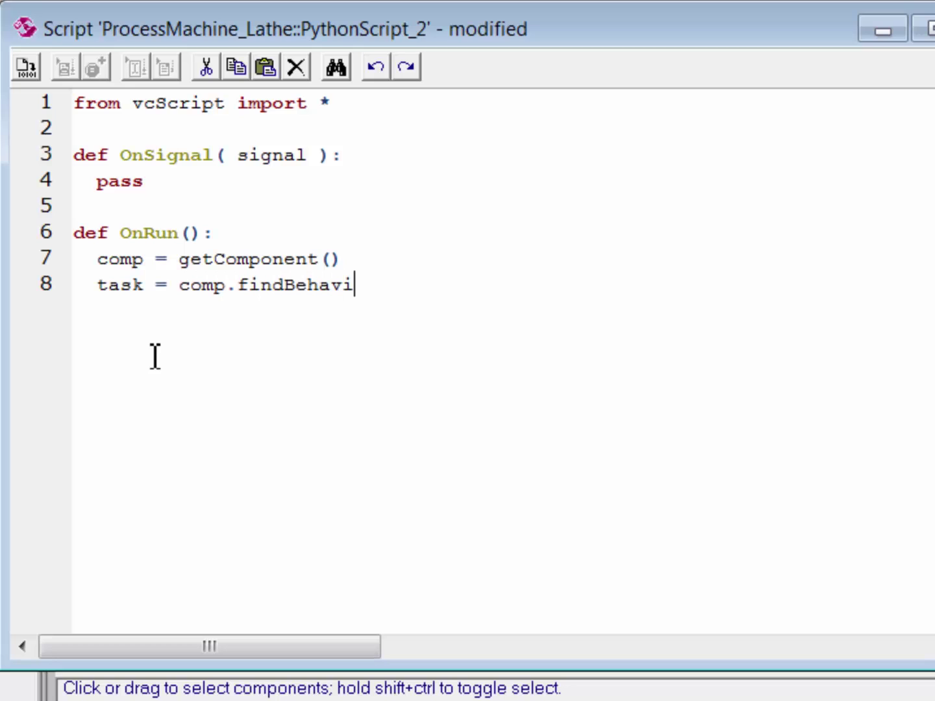
{"action": "type", "text": "our()\"\""}
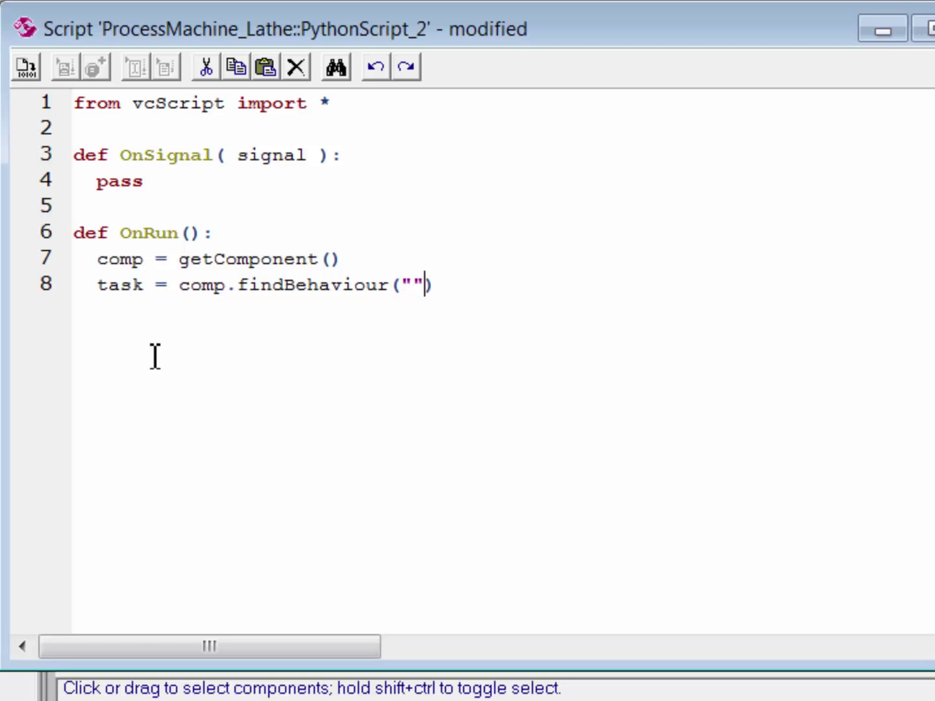
{"action": "type", "text": "task"}
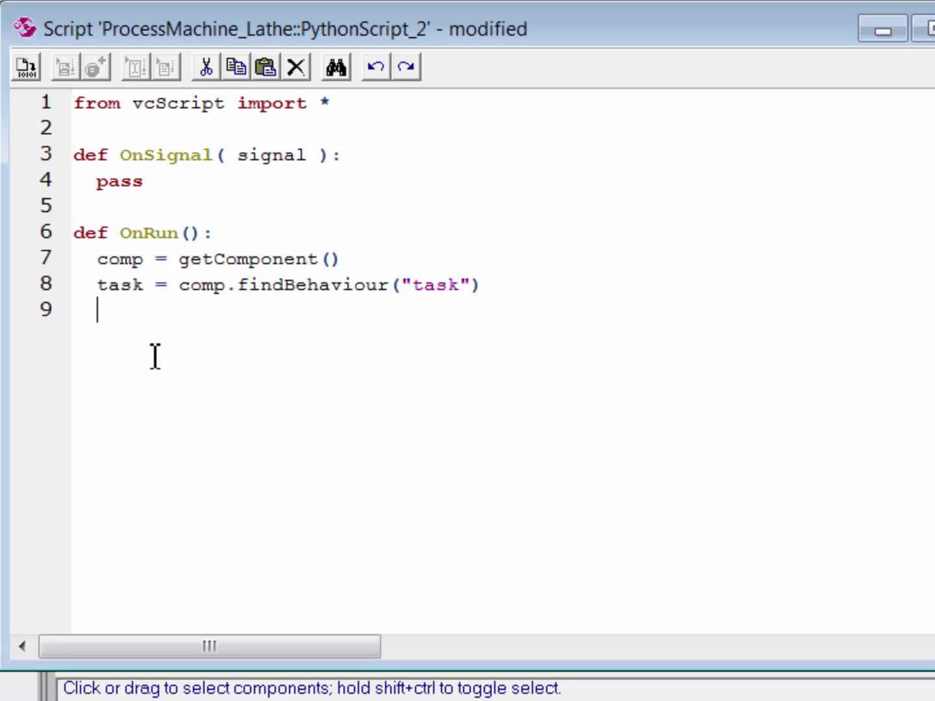
Step: Add the line triggerCondition(lambda: getTrigger() == task and task != None) to OnRun
{"action": "type", "text": "triggerCondition()"}
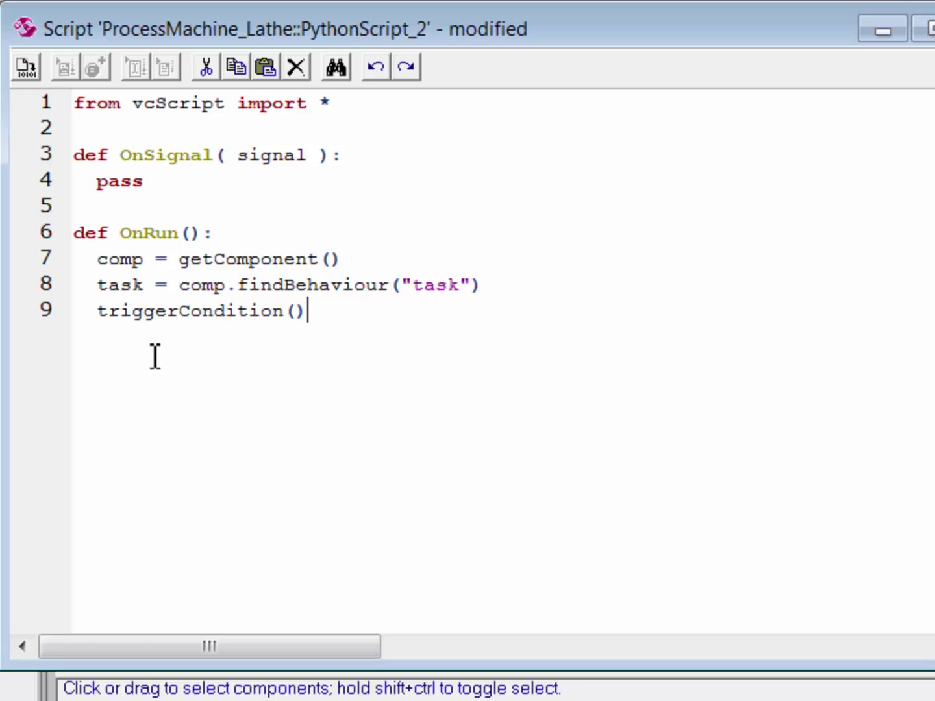
{"action": "key", "text": "Left"}
{"action": "type", "text": "lambda: "}
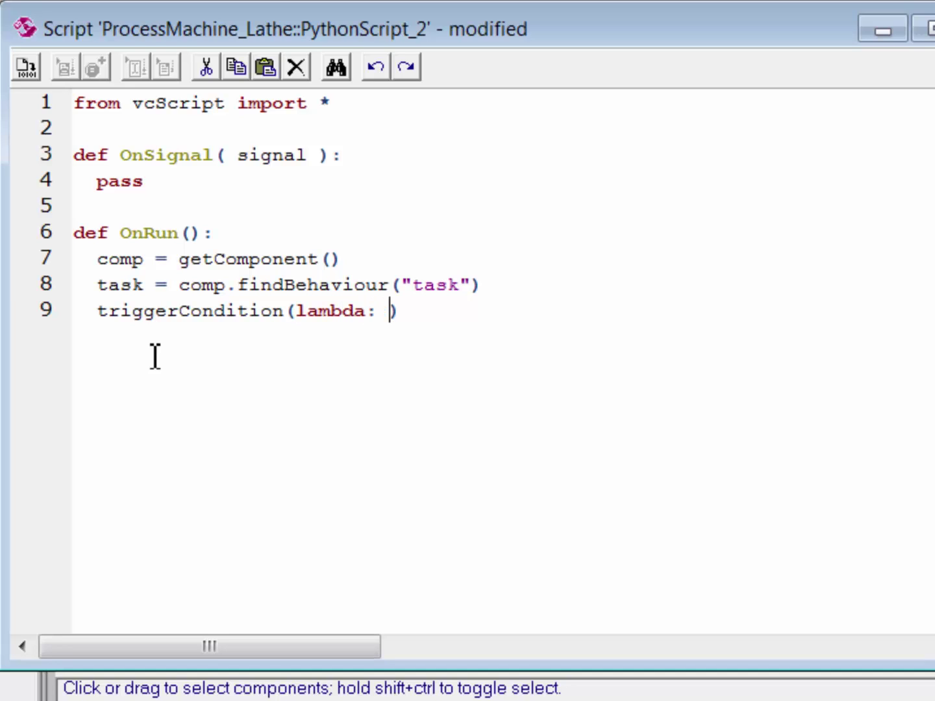
{"action": "type", "text": "getTrigger()"}
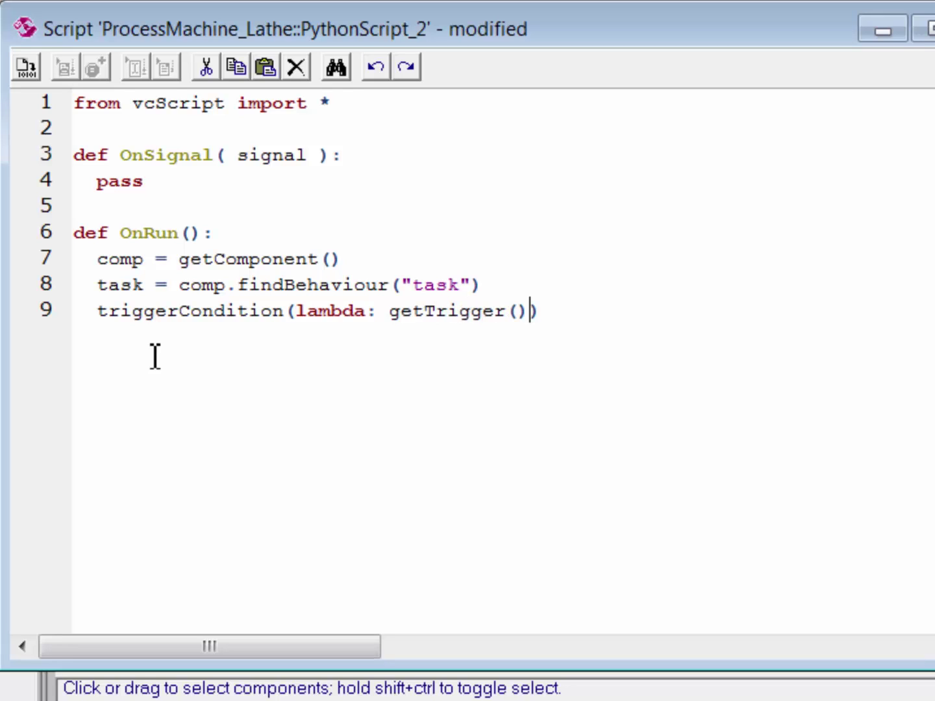
{"action": "type", "text": " == task"}
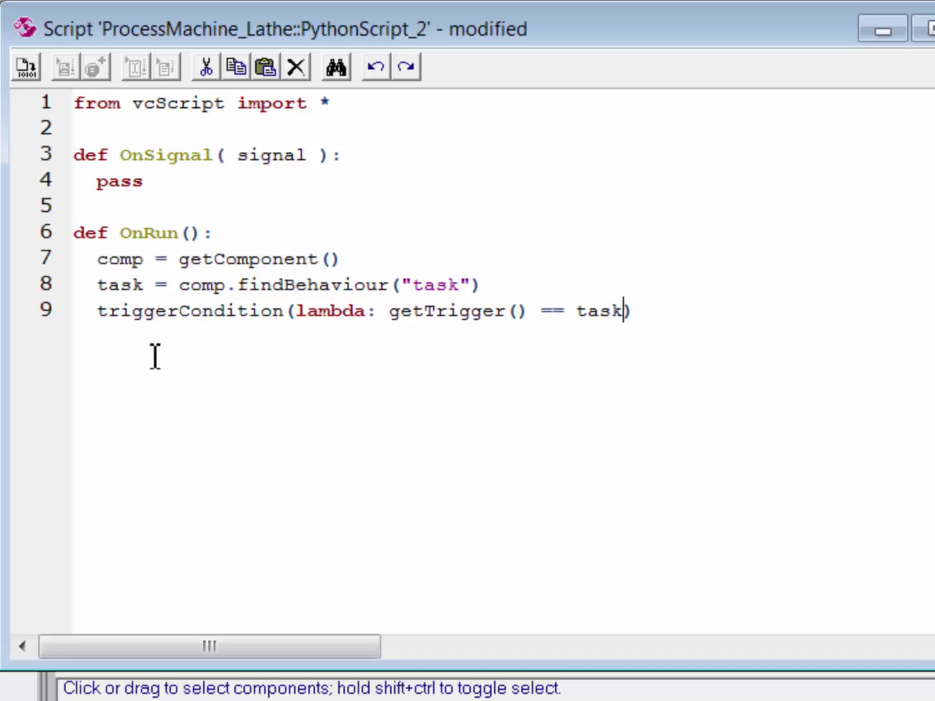
{"action": "type", "text": " and task "}
{"action": "type", "text": "!= Non"}
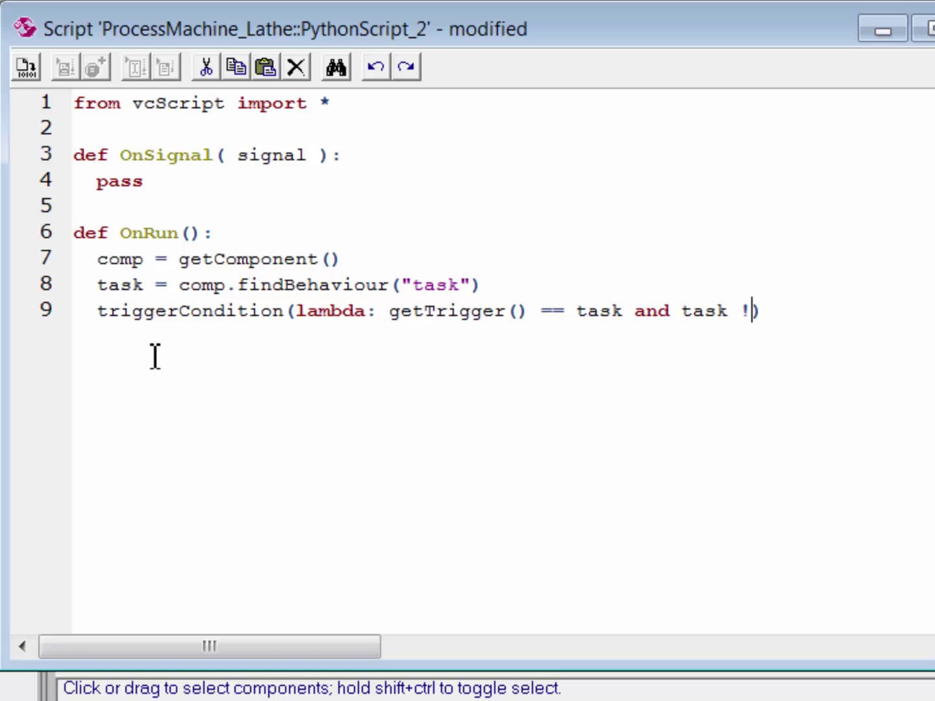
{"action": "type", "text": "e"}
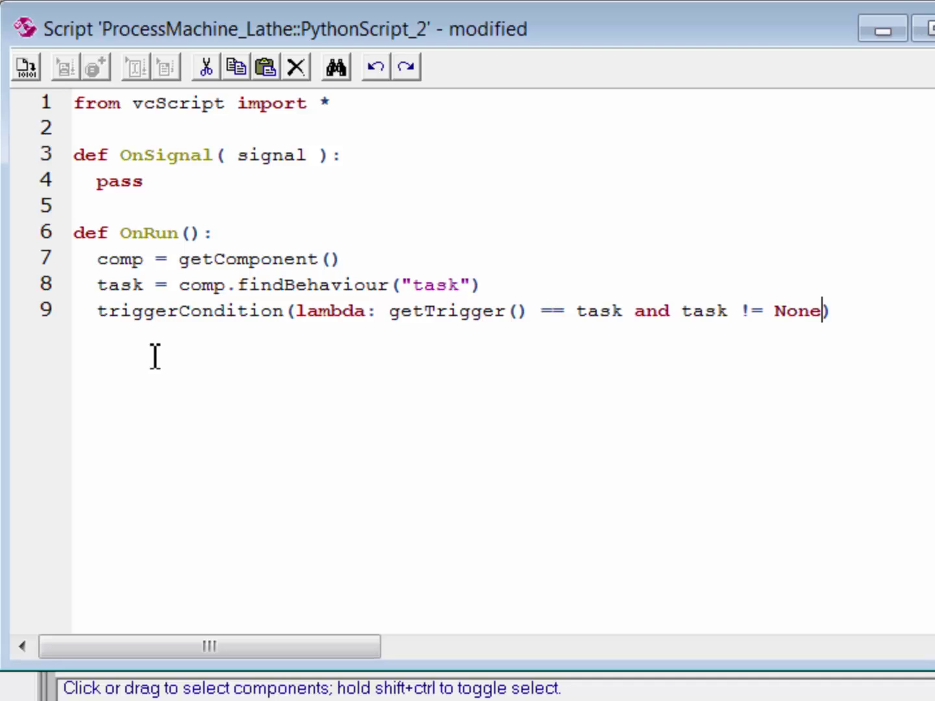
{"action": "key", "text": "End"}
{"action": "key", "text": "Return"}
{"action": "type", "text": "#vcScript"}
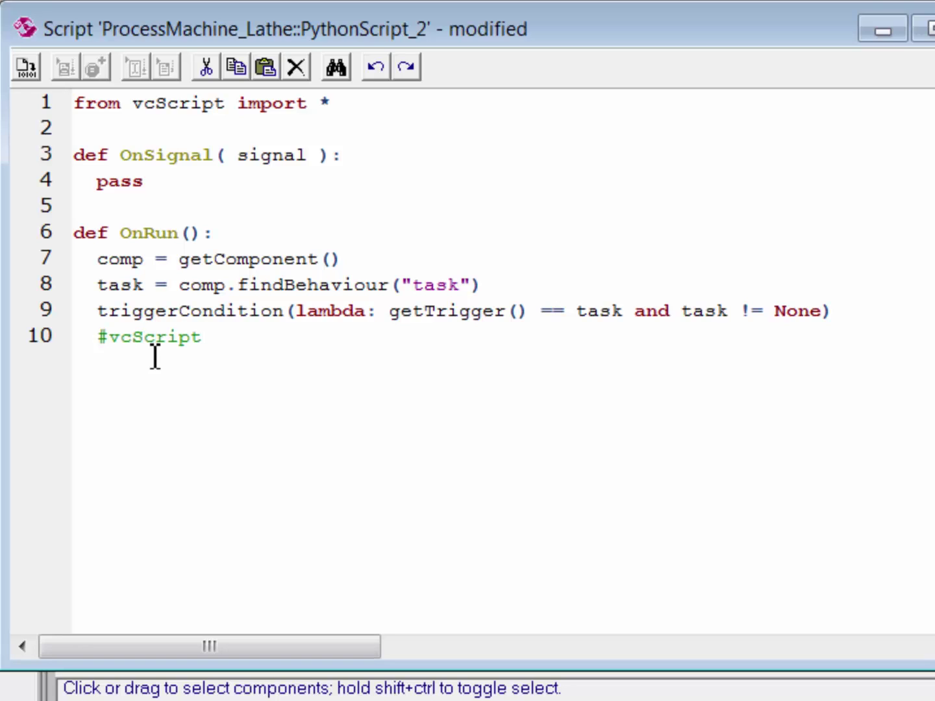
{"action": "left_click", "coordinate": [196, 313]}
{"action": "left_click", "coordinate": [426, 312]}
{"action": "left_click", "coordinate": [556, 350]}
{"action": "key", "text": "BackSpace"}
{"action": "key", "text": "BackSpace"}
{"action": "key", "text": "BackSpace"}
{"action": "key", "text": "BackSpace"}
{"action": "key", "text": "BackSpace"}
{"action": "key", "text": "BackSpace"}
{"action": "key", "text": "BackSpace"}
{"action": "key", "text": "BackSpace"}
{"action": "key", "text": "BackSpace"}
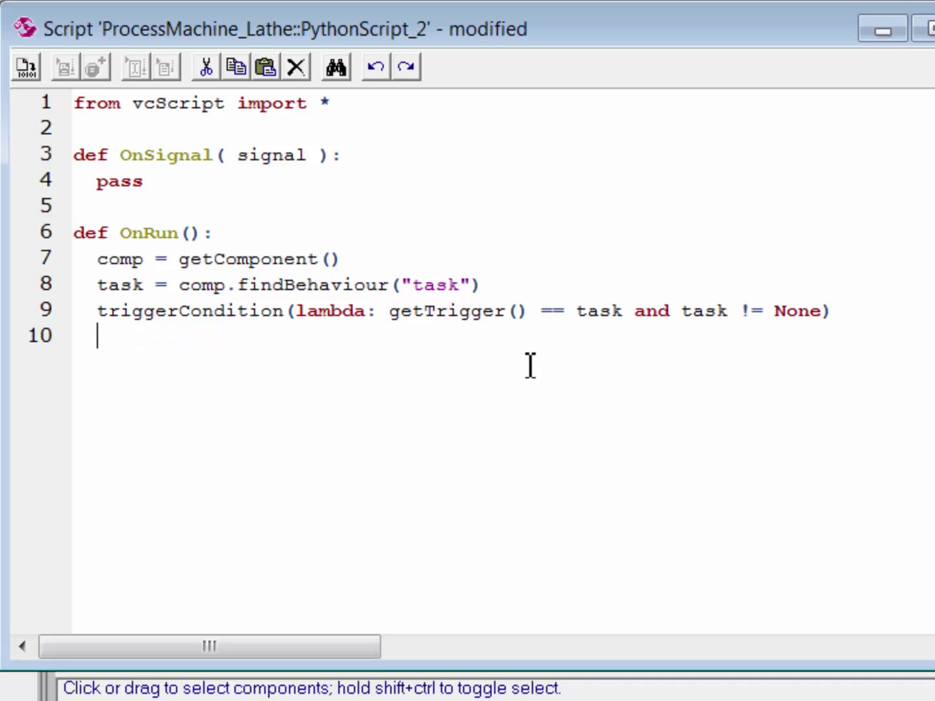
Step: Add the line print "Hello, machine!" to OnRun, then compile the script and close its editor
{"action": "type", "text": "print \"\""}
{"action": "key", "text": "Left"}
{"action": "type", "text": "Hello, ma"}
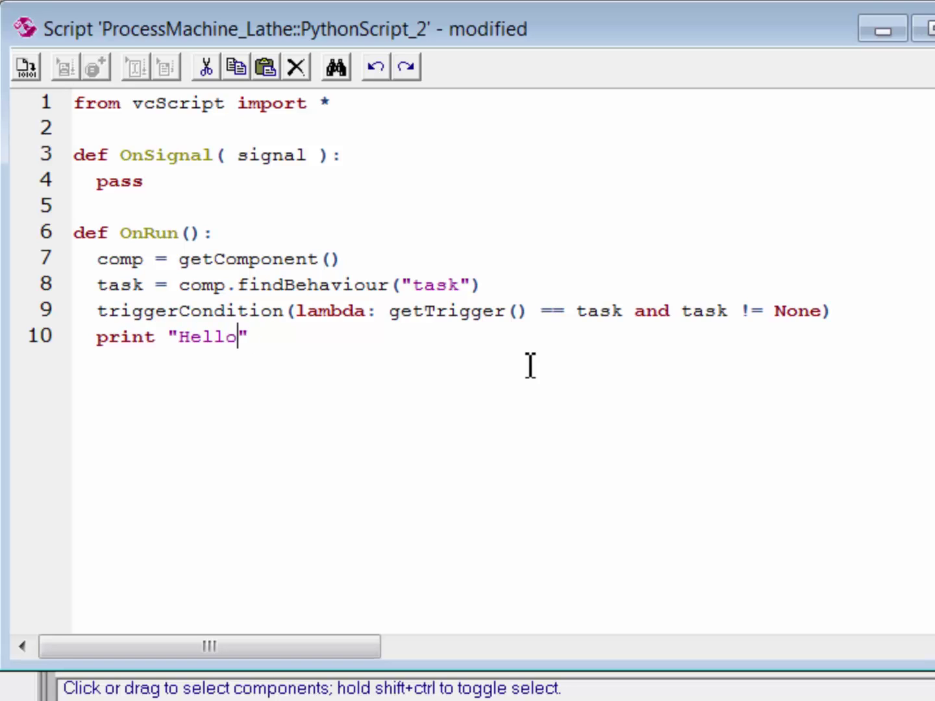
{"action": "type", "text": "chine"}
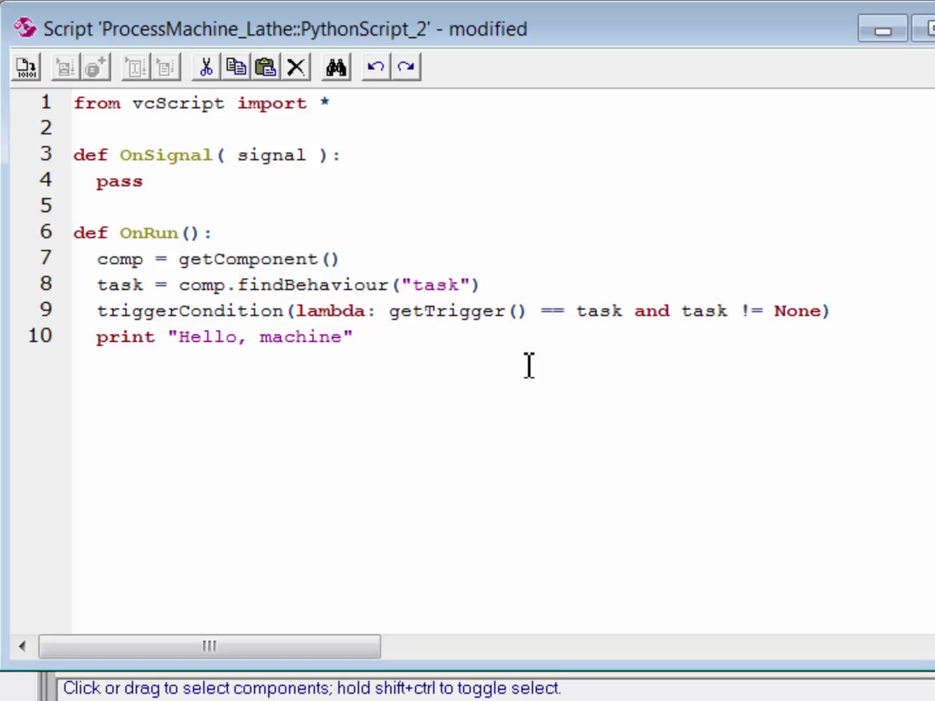
{"action": "type", "text": "!"}
{"action": "left_click", "coordinate": [32, 71]}
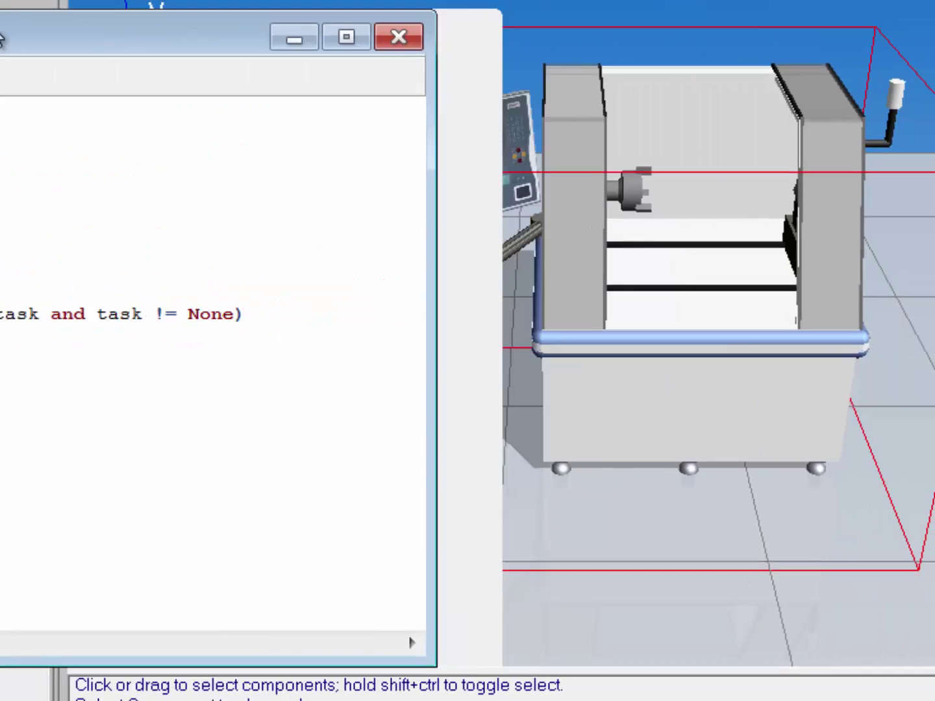
{"action": "left_click", "coordinate": [934, 29]}
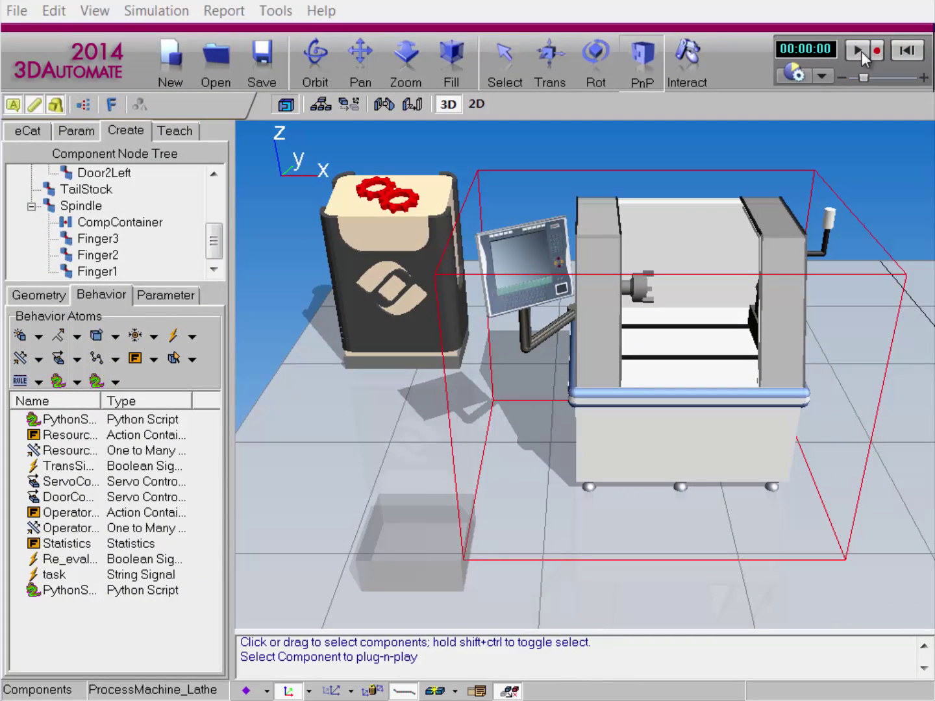
{"action": "left_click", "coordinate": [902, 57]}
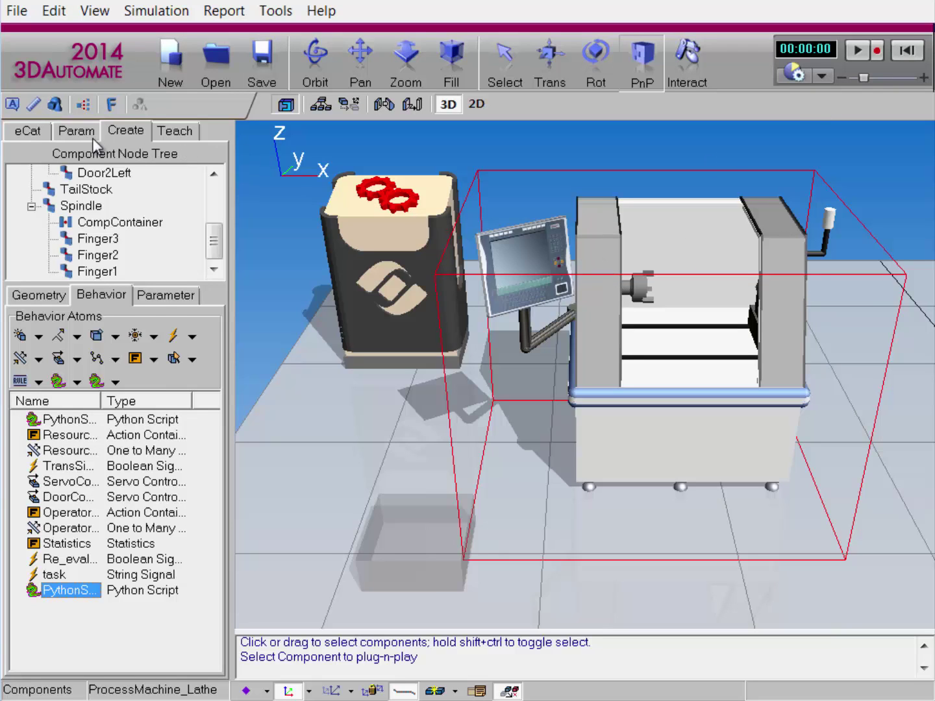
Step: Copy the lathe's component name from its parameters
{"action": "left_click", "coordinate": [74, 131]}
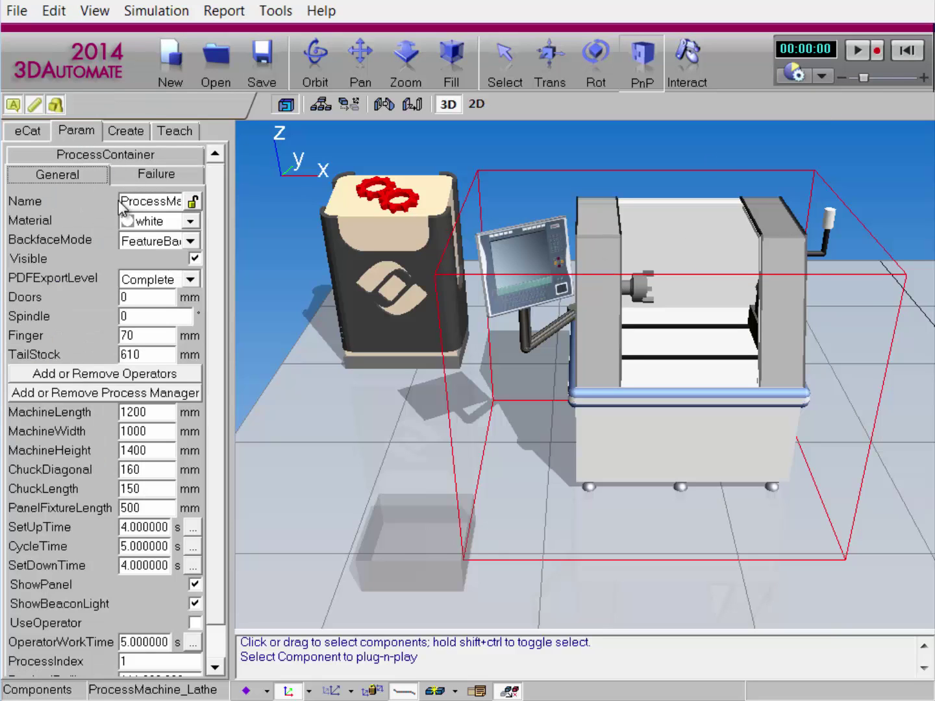
{"action": "double_click", "coordinate": [143, 201]}
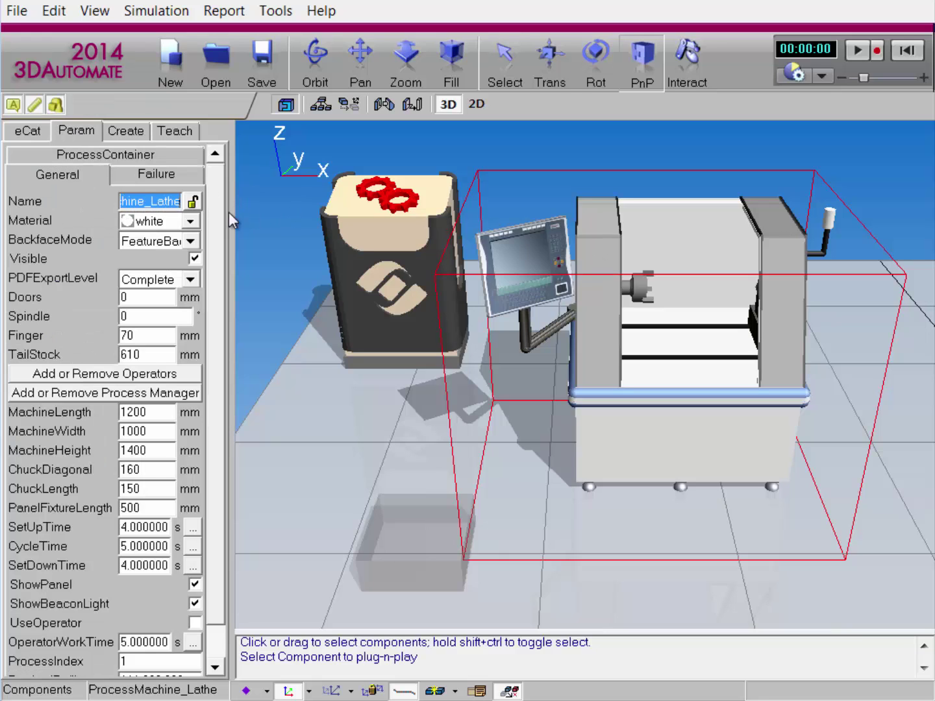
{"action": "right_click", "coordinate": [171, 199]}
{"action": "left_click", "coordinate": [223, 268]}
Step: Clear all tasks of Works_Process and create a MachineProcess task with SingleCompName set to ProcessMachine_Lathe
{"action": "left_click", "coordinate": [397, 537]}
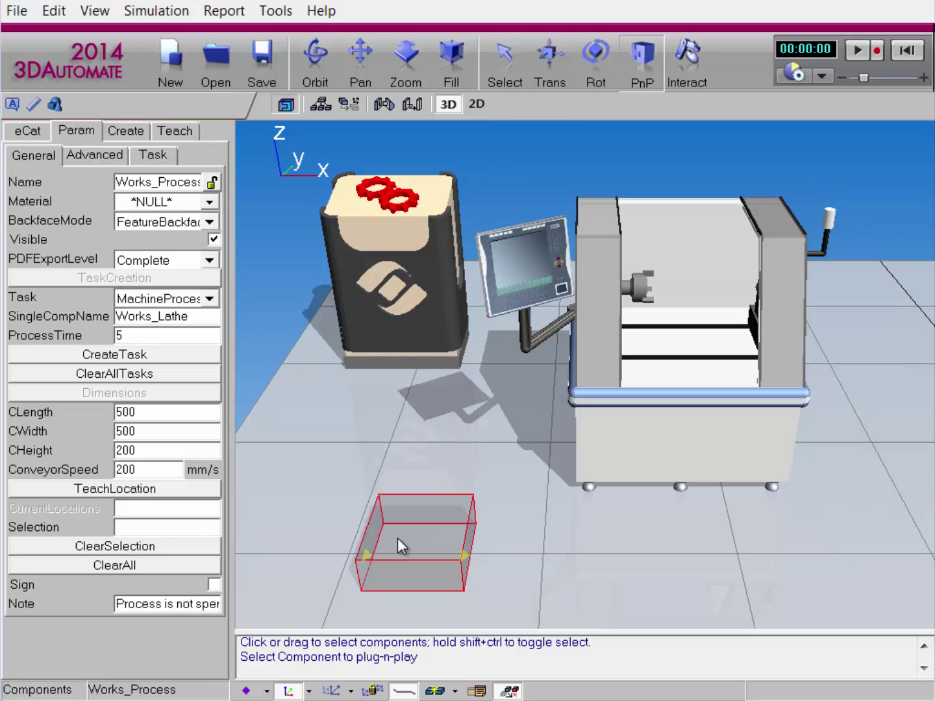
{"action": "left_click", "coordinate": [188, 374]}
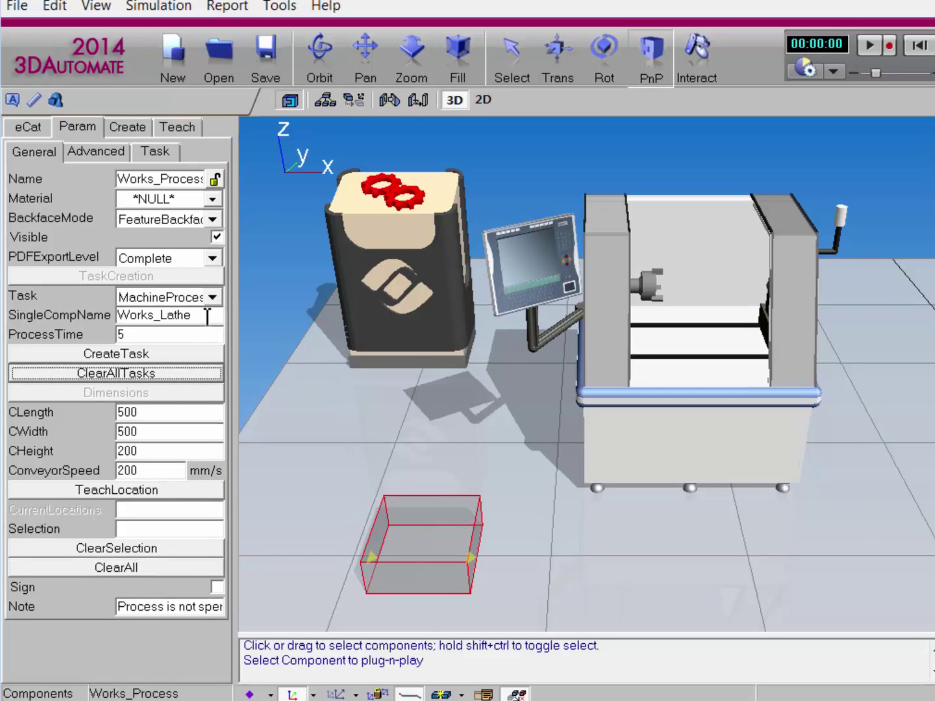
{"action": "double_click", "coordinate": [208, 316]}
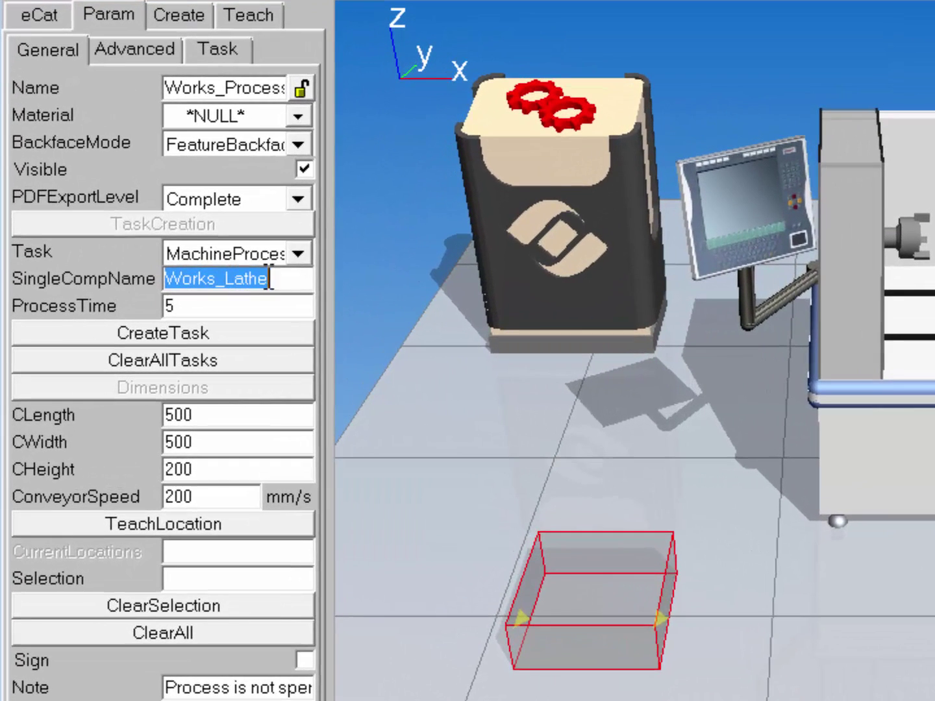
{"action": "right_click", "coordinate": [203, 315]}
{"action": "left_click", "coordinate": [387, 401]}
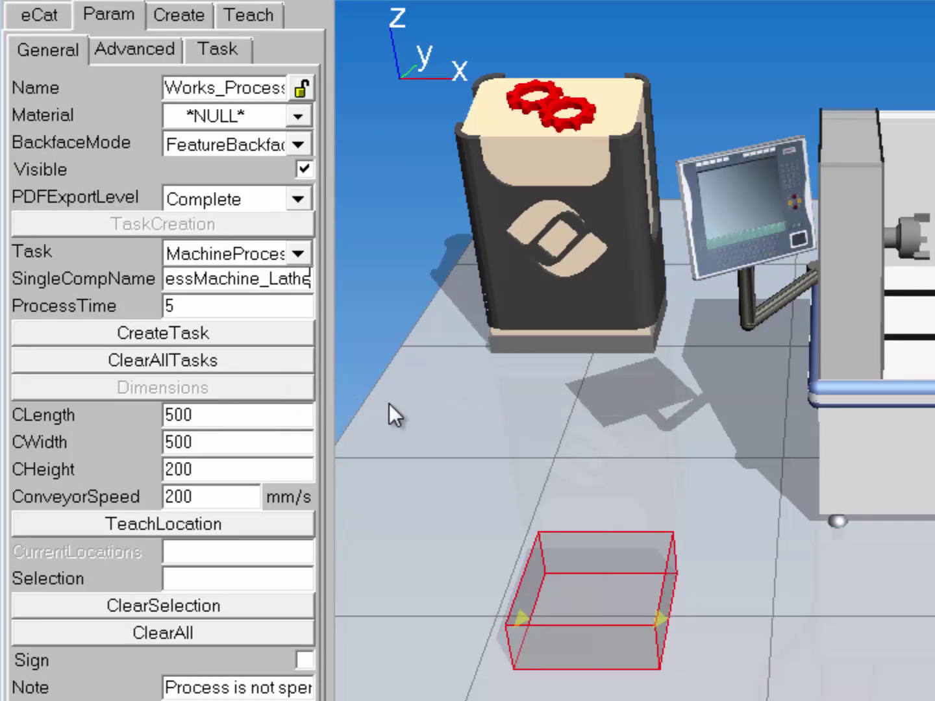
{"action": "left_click_drag", "start_coordinate": [308, 286], "coordinate": [107, 280]}
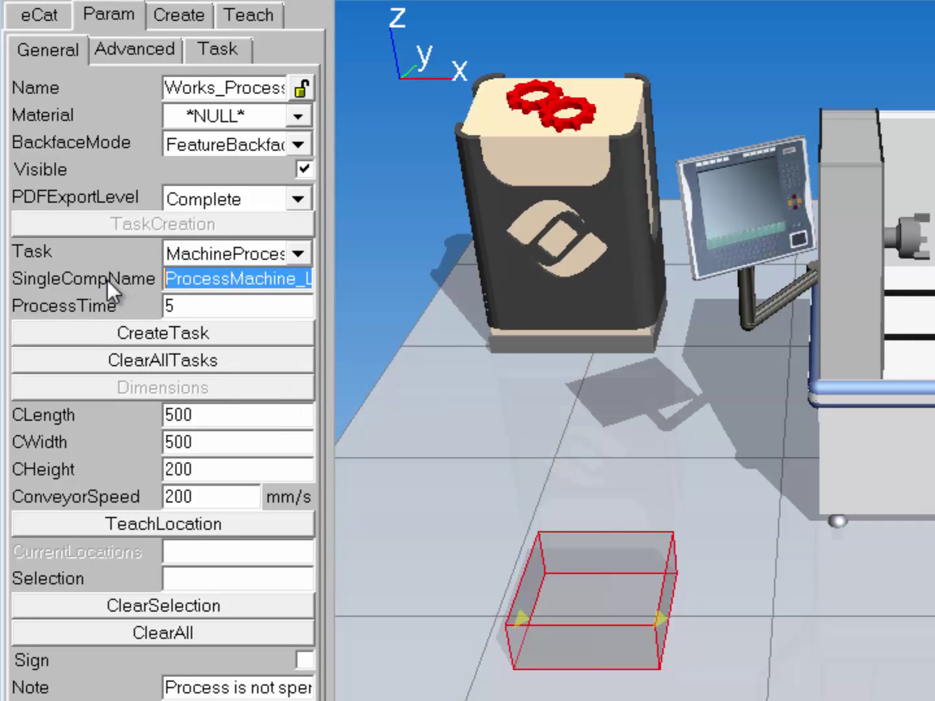
{"action": "left_click", "coordinate": [236, 331]}
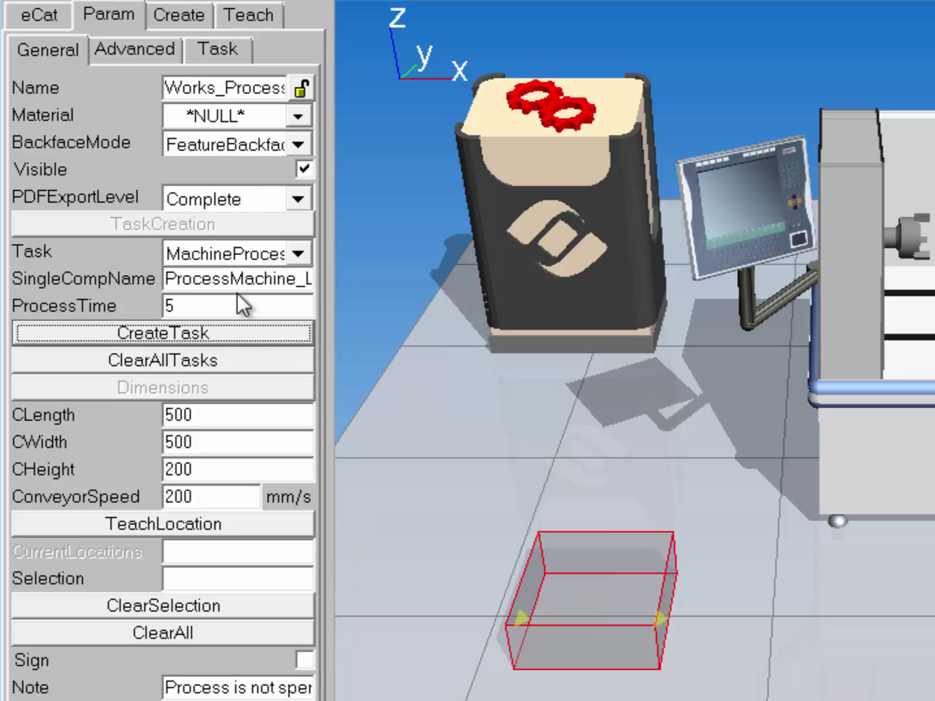
Step: Review the full task note of Works_Process, checking the machine name in the MachineProcess entry
{"action": "left_click", "coordinate": [213, 56]}
{"action": "left_click", "coordinate": [302, 87]}
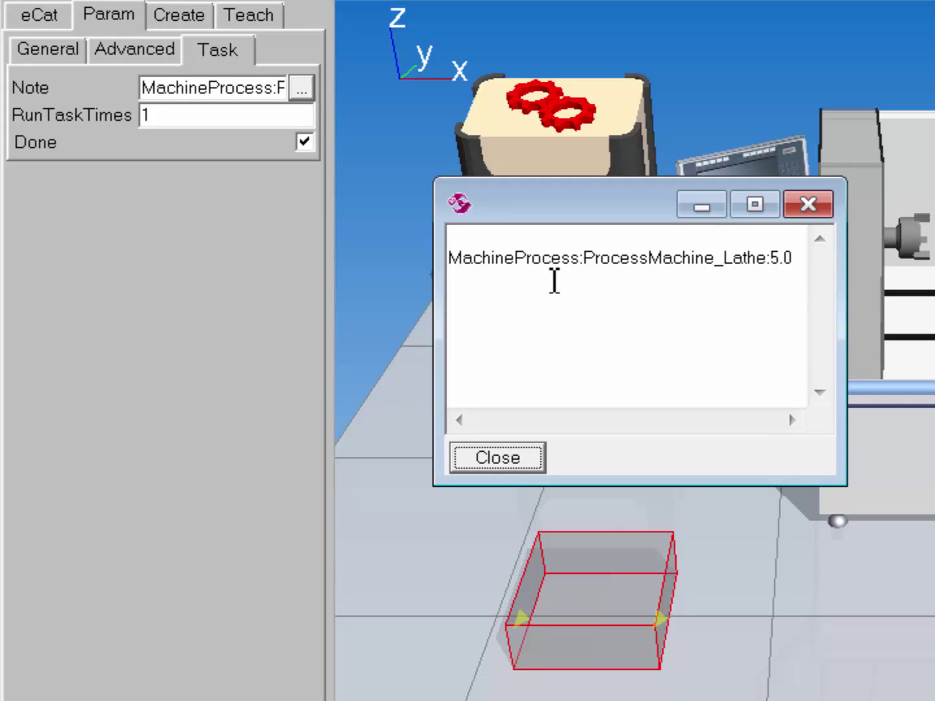
{"action": "left_click_drag", "start_coordinate": [584, 259], "coordinate": [772, 261]}
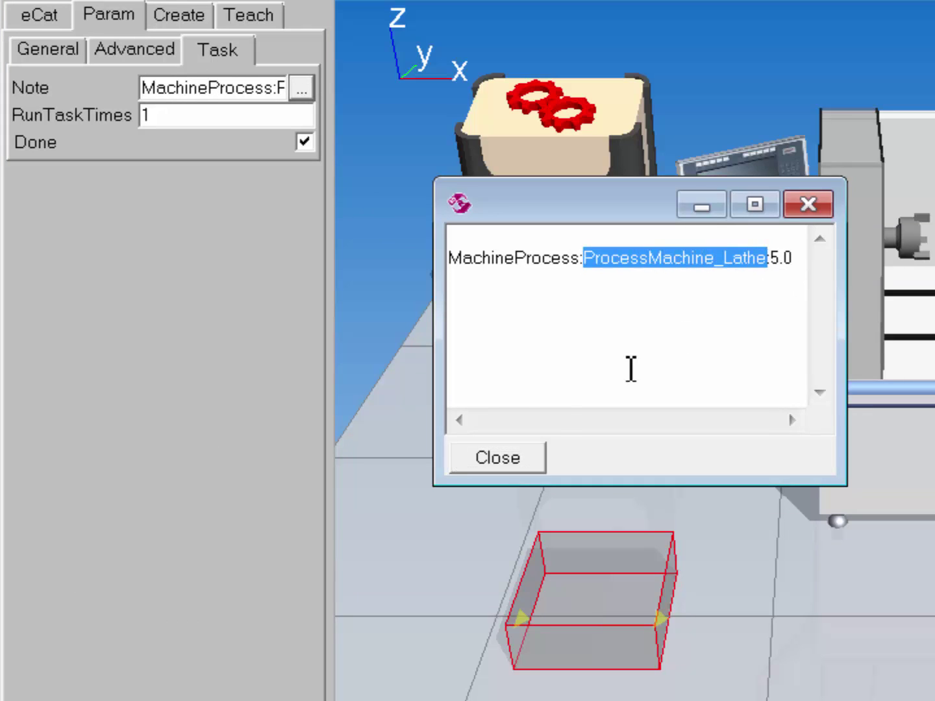
{"action": "left_click", "coordinate": [509, 458]}
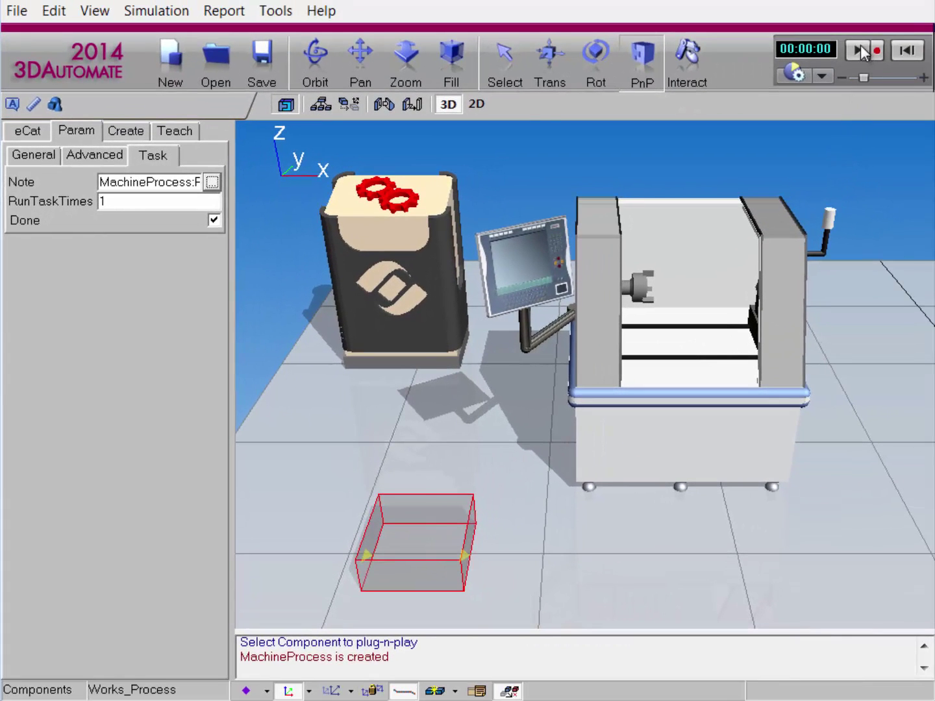
Step: Run the simulation to test the lathe script's response to the task, then reset it
{"action": "left_click", "coordinate": [861, 51]}
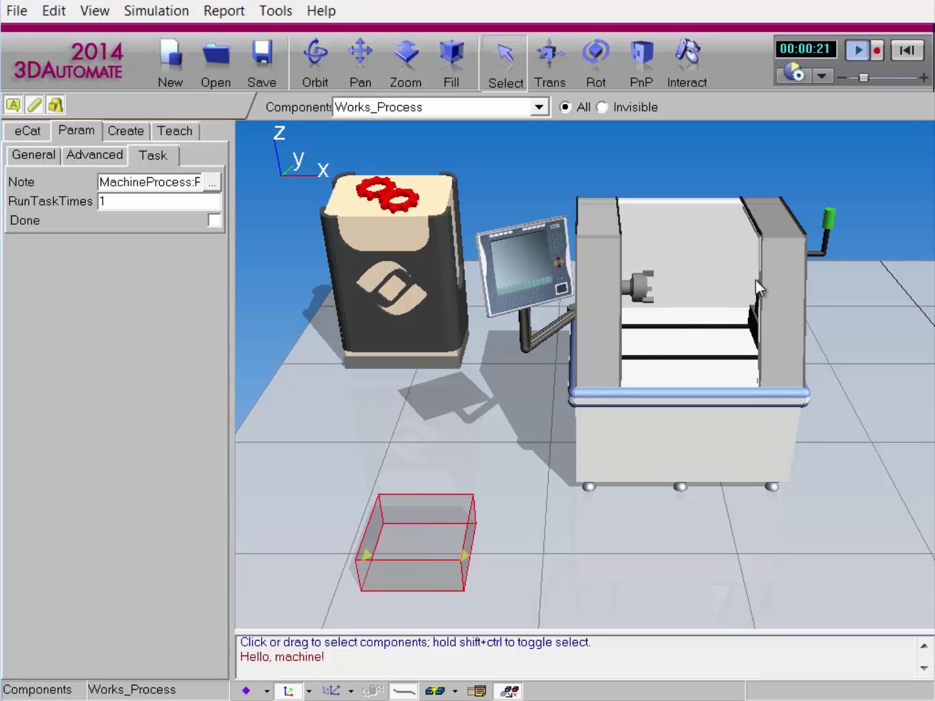
{"action": "left_click", "coordinate": [912, 60]}
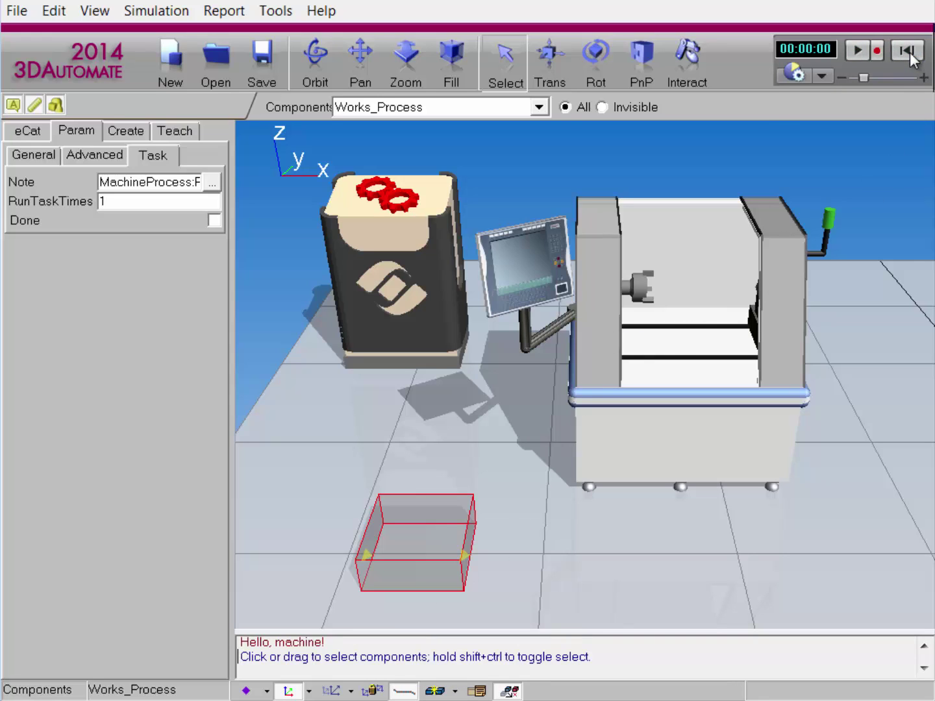
Step: Inspect the Doors joint settings in the lathe's DoorController behavior
{"action": "left_click", "coordinate": [137, 133]}
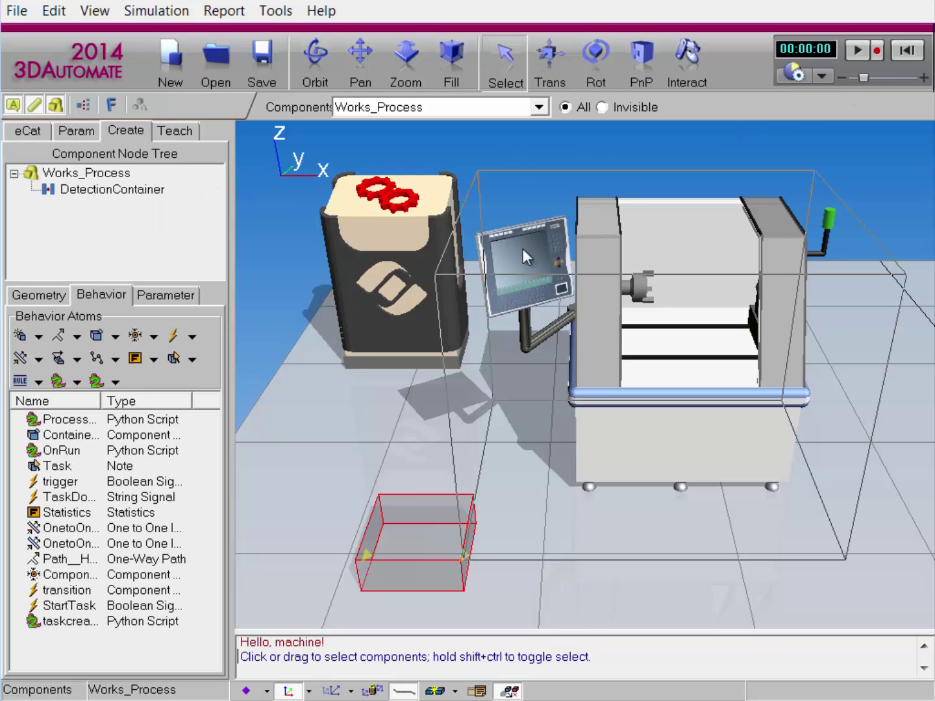
{"action": "left_click", "coordinate": [604, 261]}
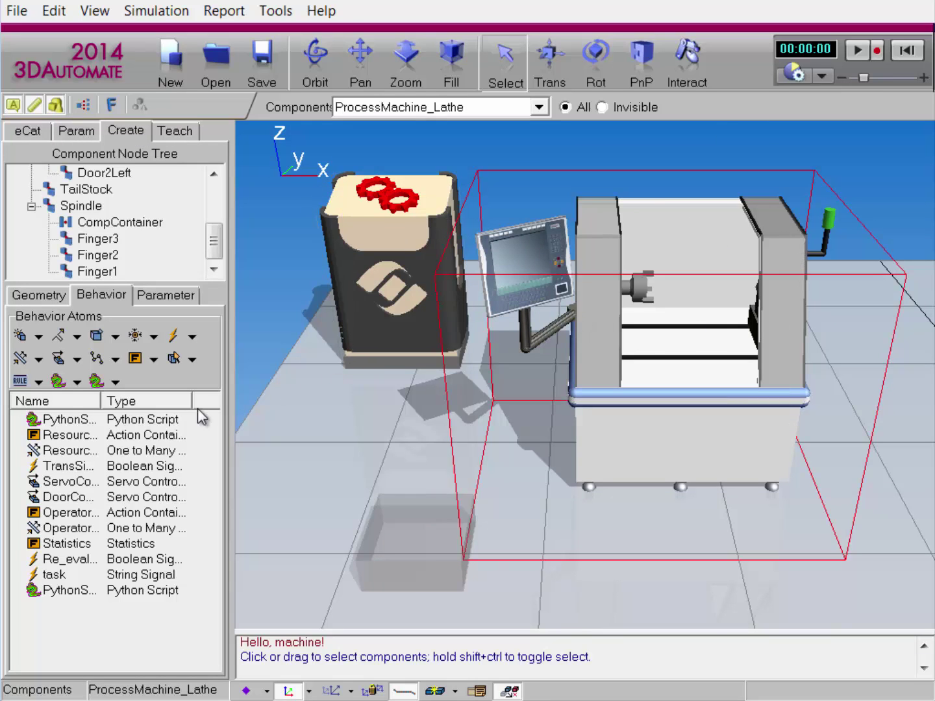
{"action": "double_click", "coordinate": [71, 499]}
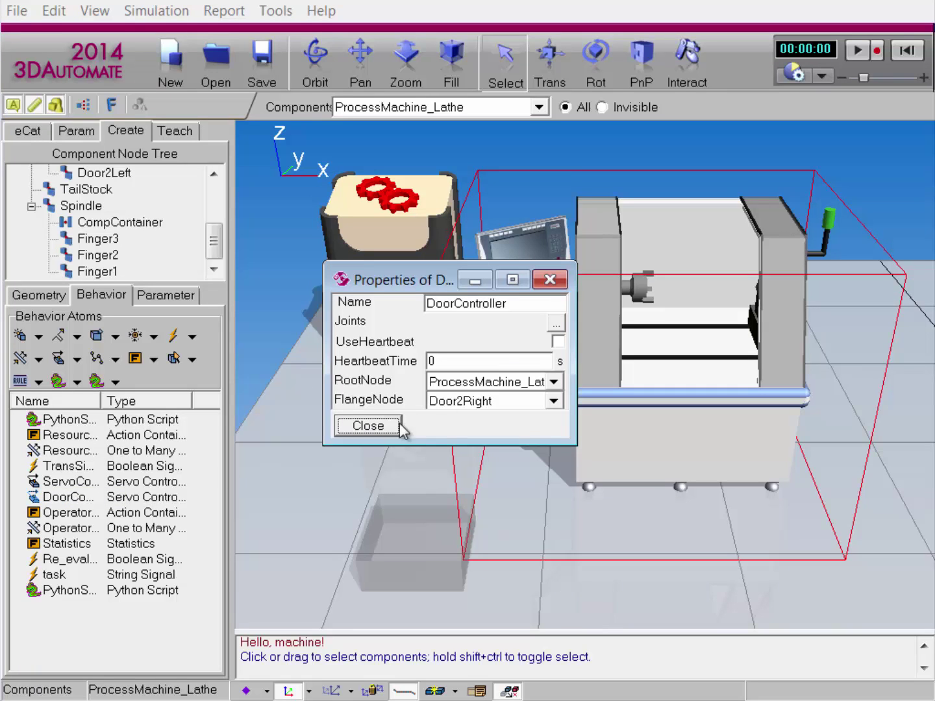
{"action": "left_click", "coordinate": [555, 324]}
{"action": "left_click_drag", "start_coordinate": [435, 224], "coordinate": [728, 279]}
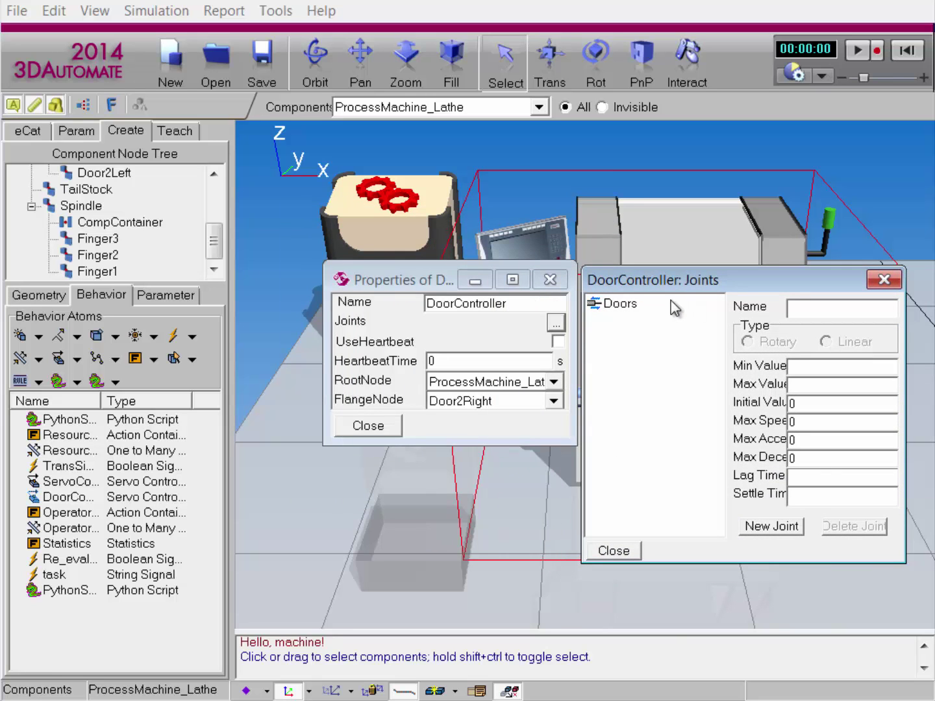
{"action": "left_click", "coordinate": [617, 303]}
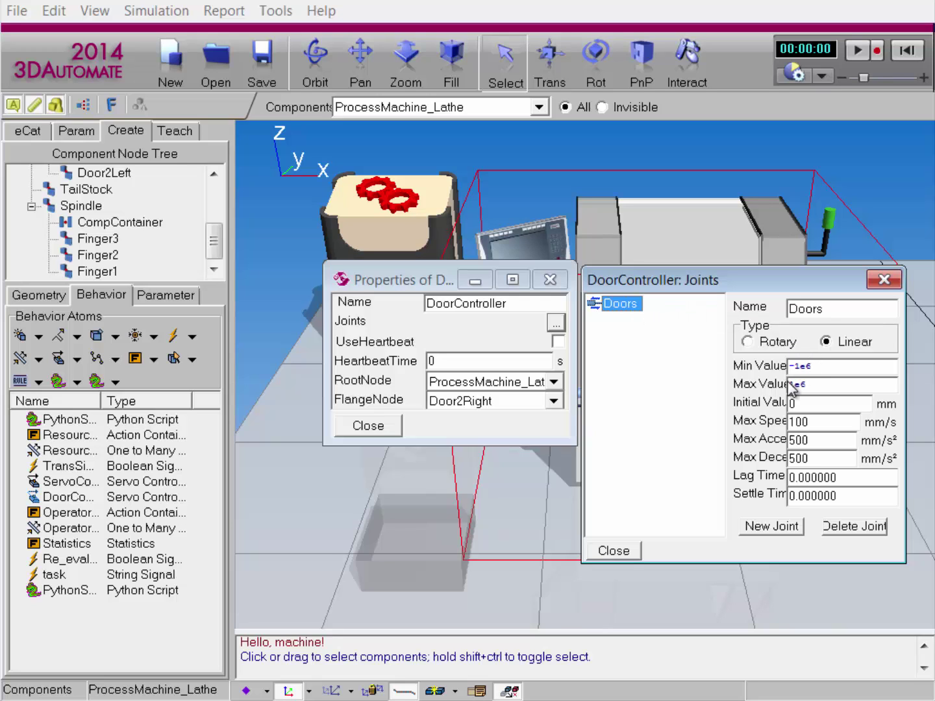
{"action": "left_click", "coordinate": [613, 550]}
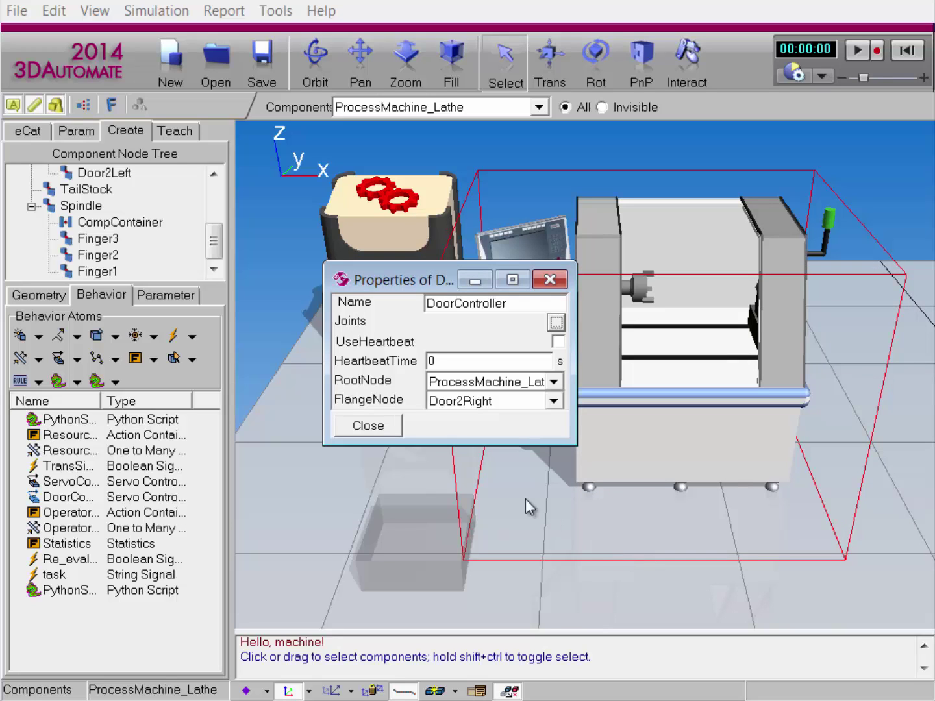
{"action": "left_click", "coordinate": [367, 426]}
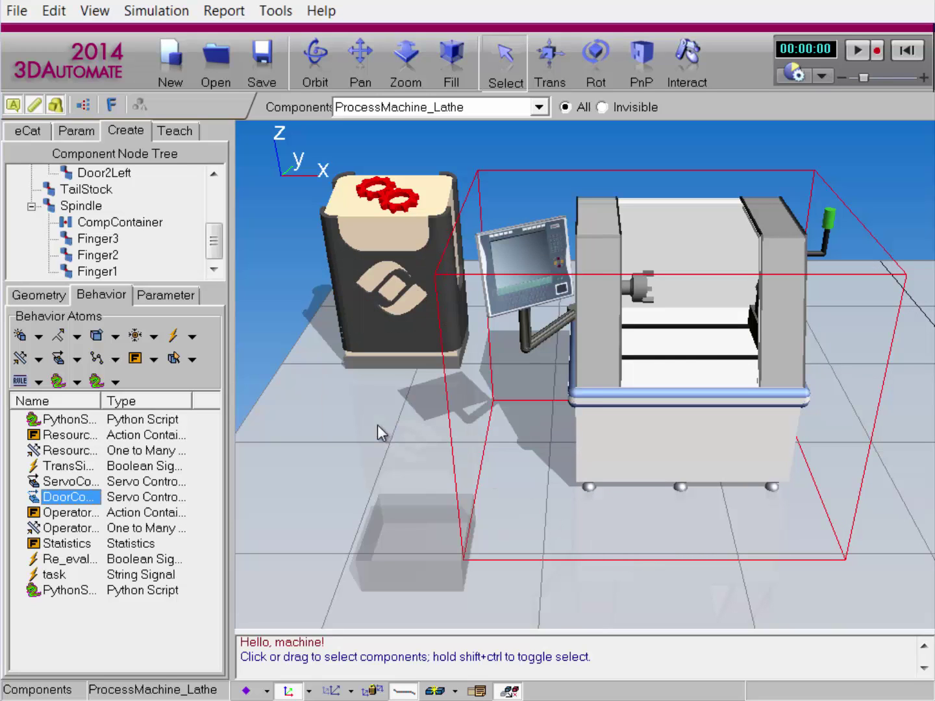
Step: Open the lathe's PythonScript_2 script and delete the "Hello, machine!" print statement from OnRun
{"action": "left_click", "coordinate": [80, 591]}
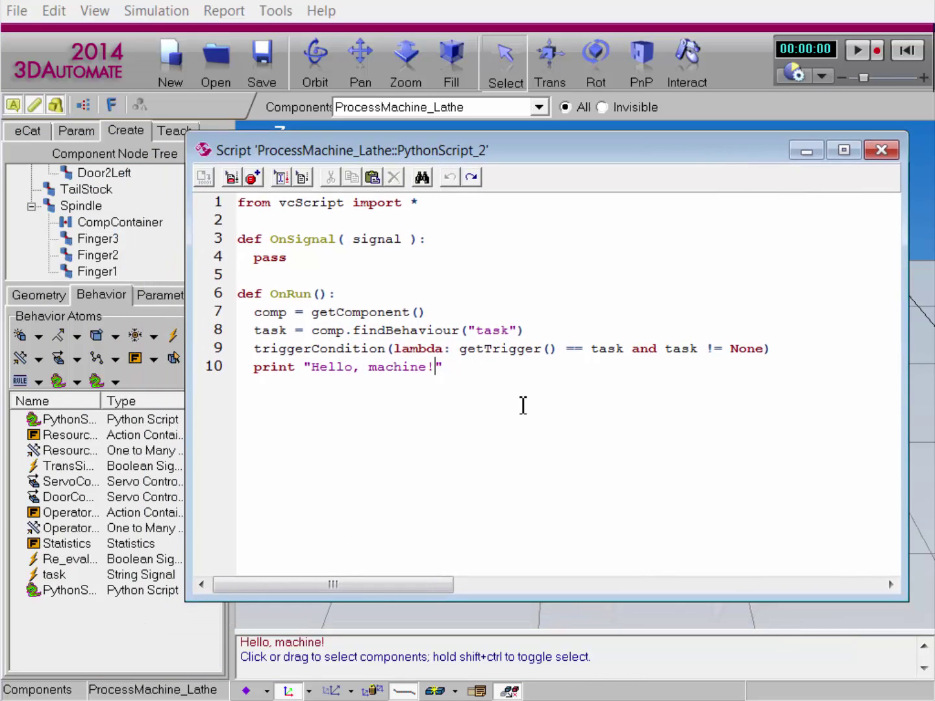
{"action": "left_click_drag", "start_coordinate": [394, 377], "coordinate": [265, 359]}
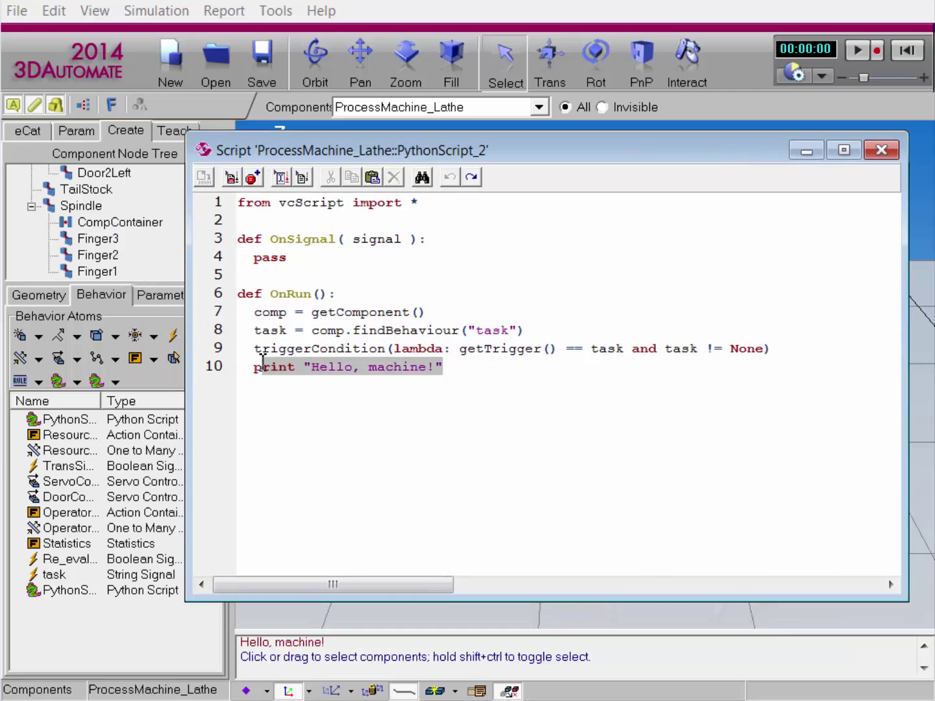
{"action": "key", "text": "BackSpace"}
{"action": "type", "text": "serv"}
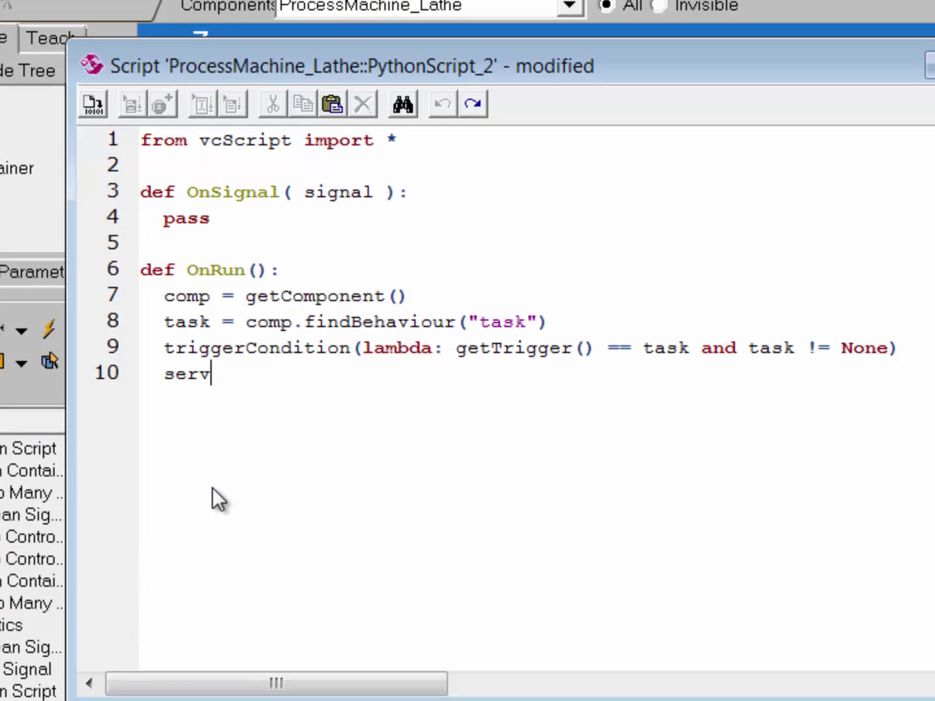
{"action": "type", "text": "o"}
{"action": "key", "text": "BackSpace"}
{"action": "key", "text": "BackSpace"}
{"action": "key", "text": "BackSpace"}
{"action": "key", "text": "BackSpace"}
{"action": "key", "text": "BackSpace"}
{"action": "key", "text": "BackSpace"}
Step: On line 10 of OnRun, assign the variable doors to a comp.findBehaviour call with an empty pair of quotes
{"action": "type", "text": "doors = "}
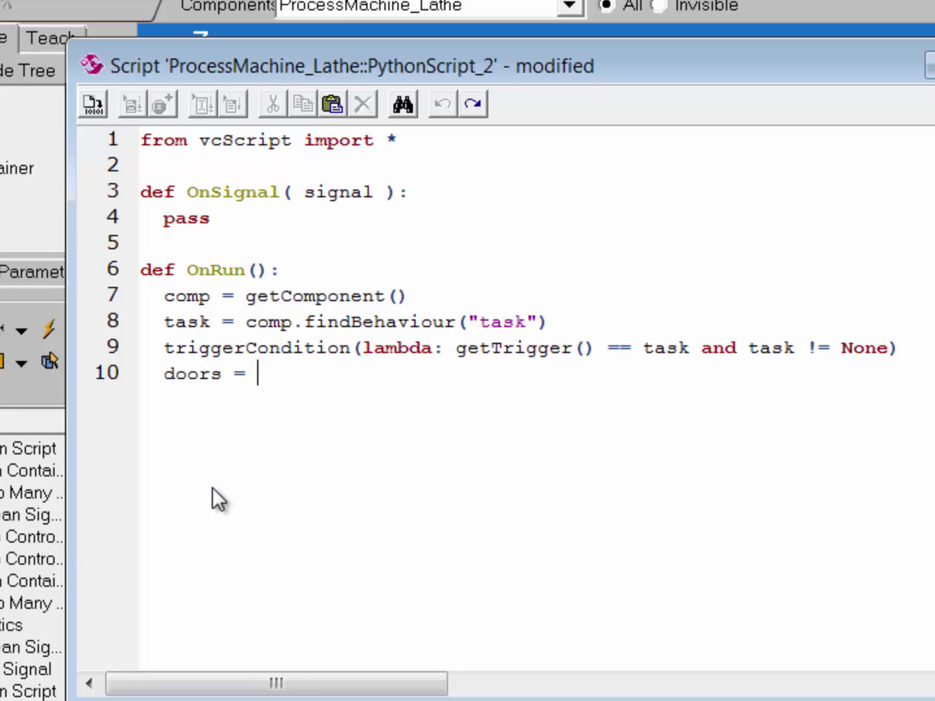
{"action": "type", "text": "comp.find"}
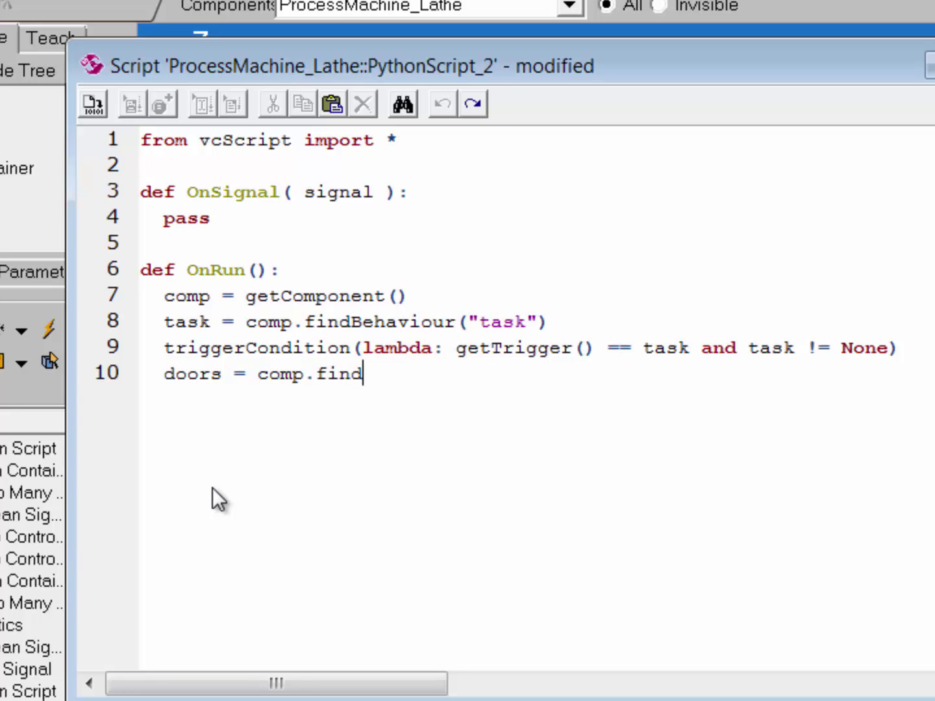
{"action": "type", "text": "Behaviour()"}
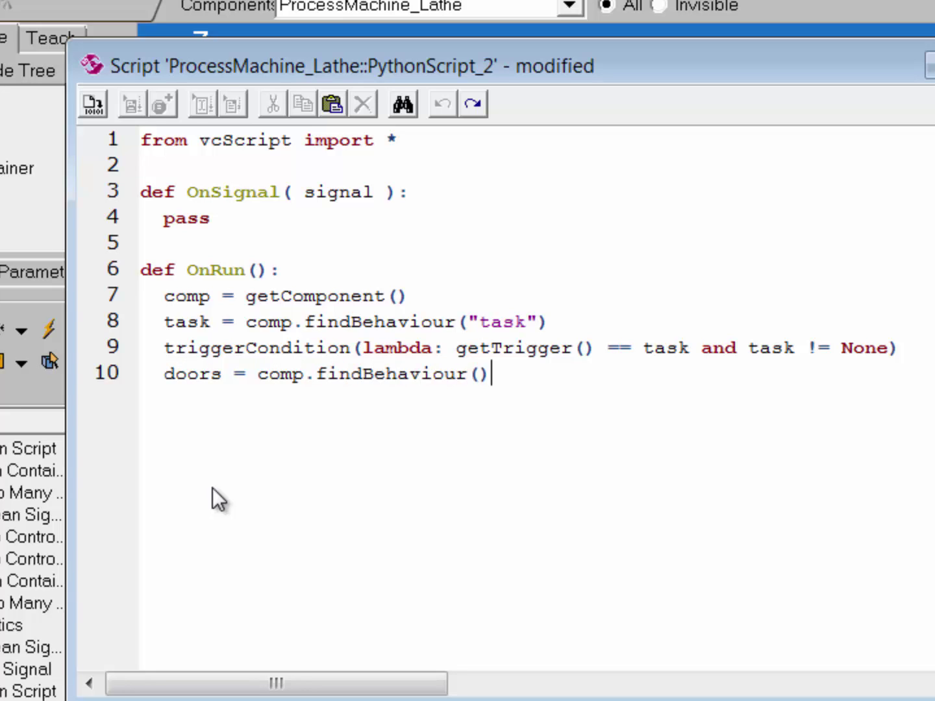
{"action": "key", "text": "Left"}
{"action": "type", "text": "\"\""}
{"action": "key", "text": "Left"}
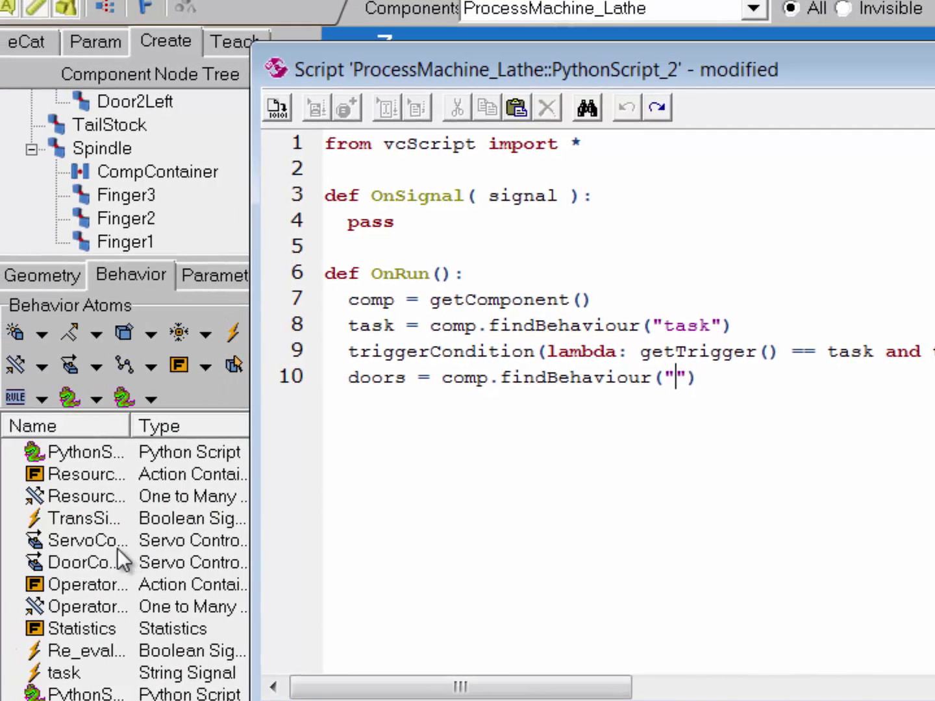
Step: Copy the name DoorController from the lathe's behaviors and paste it between the quotes of the findBehaviour call
{"action": "left_click", "coordinate": [88, 559]}
{"action": "left_click", "coordinate": [99, 559]}
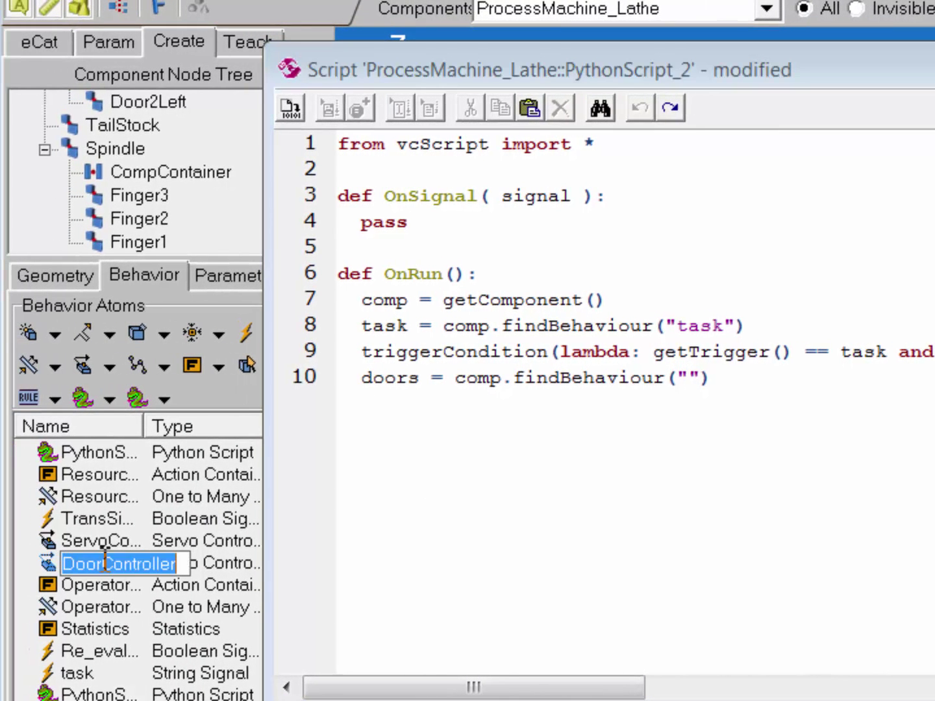
{"action": "right_click", "coordinate": [99, 559]}
{"action": "left_click", "coordinate": [169, 658]}
{"action": "left_click", "coordinate": [692, 379]}
{"action": "right_click", "coordinate": [691, 379]}
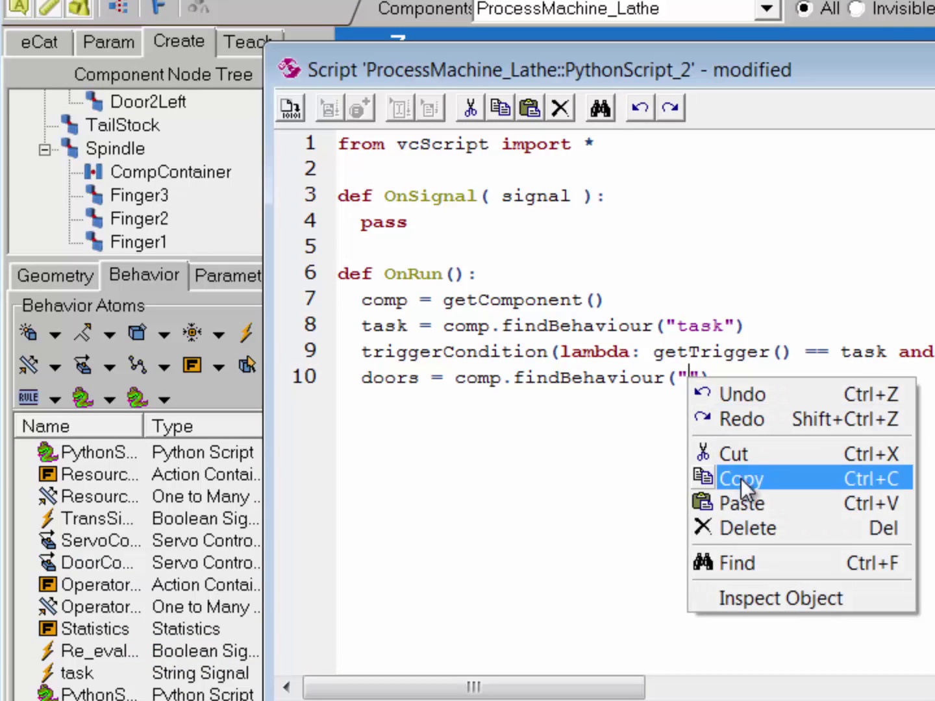
{"action": "left_click", "coordinate": [746, 500]}
{"action": "key", "text": "End"}
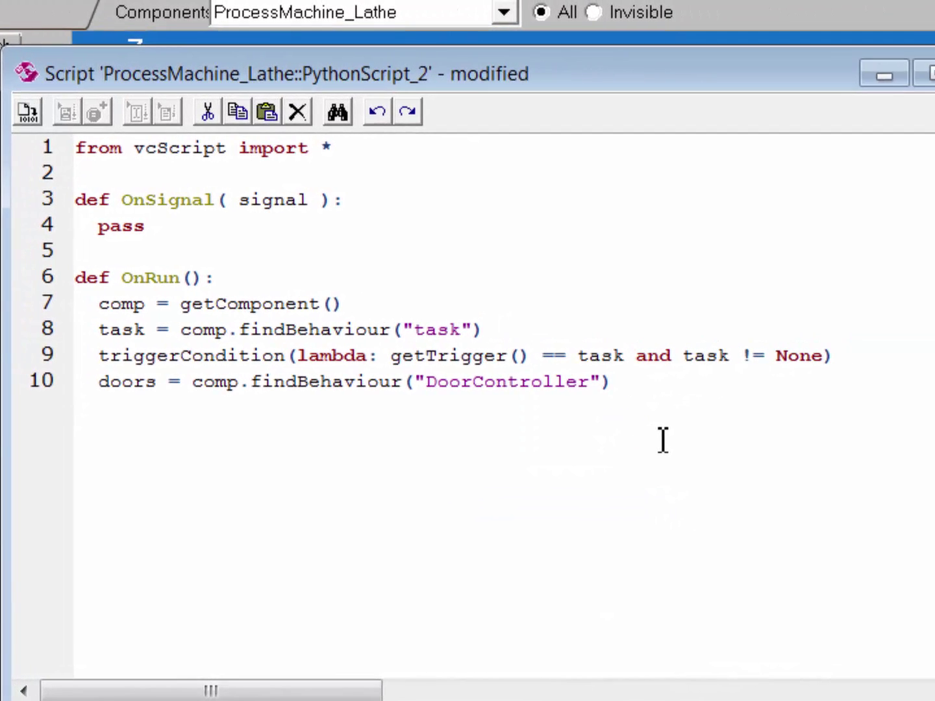
Step: Add the statement doors.move(300) below the doors assignment in the OnRun function
{"action": "key", "text": "Return"}
{"action": "type", "text": "doors.move()"}
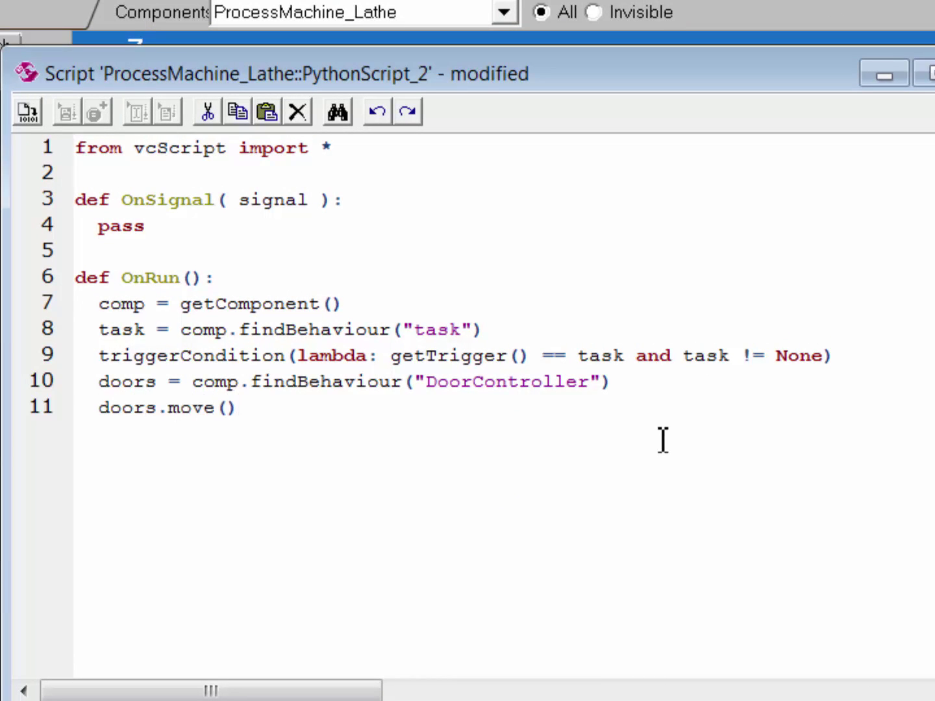
{"action": "key", "text": "Left"}
{"action": "type", "text": "300"}
{"action": "key", "text": "Return"}
Step: Add the statements delay(2) and doors.move(0) on separate lines at the end of OnRun
{"action": "type", "text": "delay"}
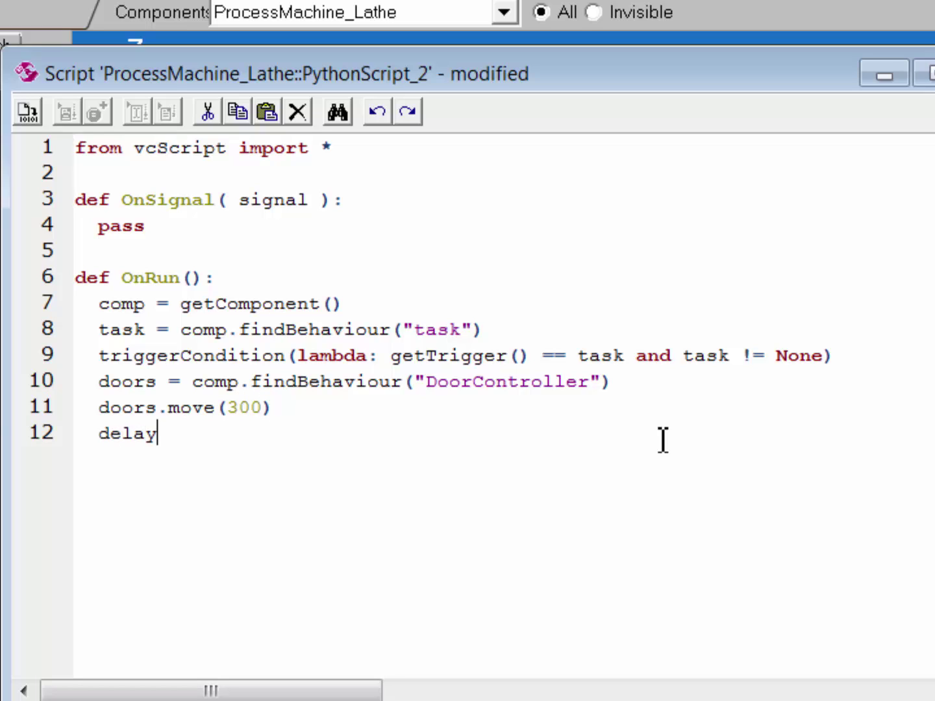
{"action": "type", "text": "()2"}
{"action": "key", "text": "End"}
{"action": "key", "text": "Return"}
{"action": "type", "text": "doors.mo"}
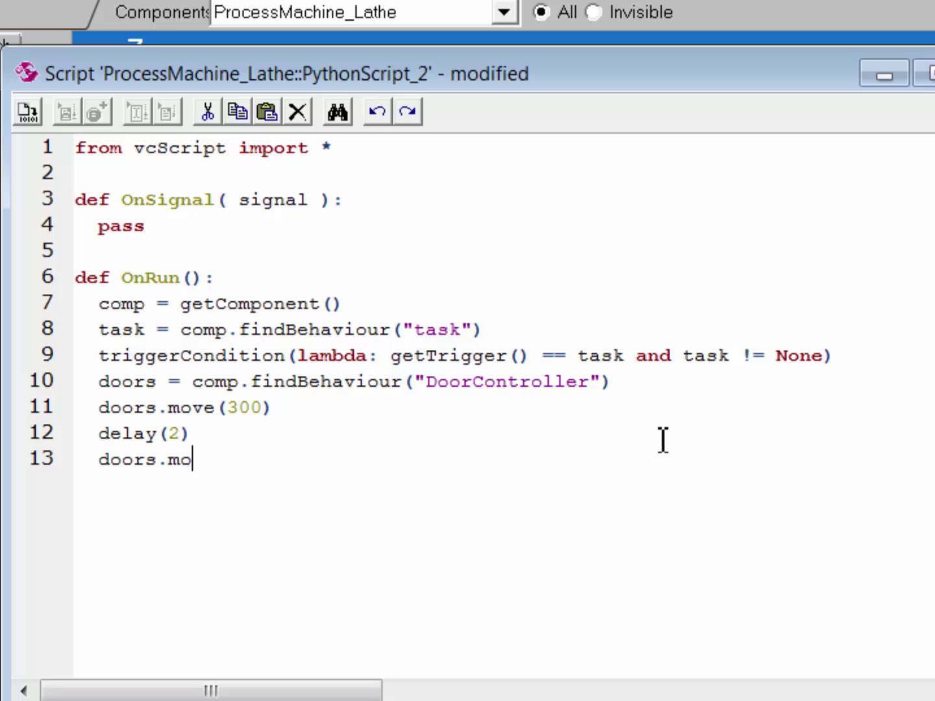
{"action": "type", "text": "ve()0"}
{"action": "key", "text": "Return"}
{"action": "type", "text": "#"}
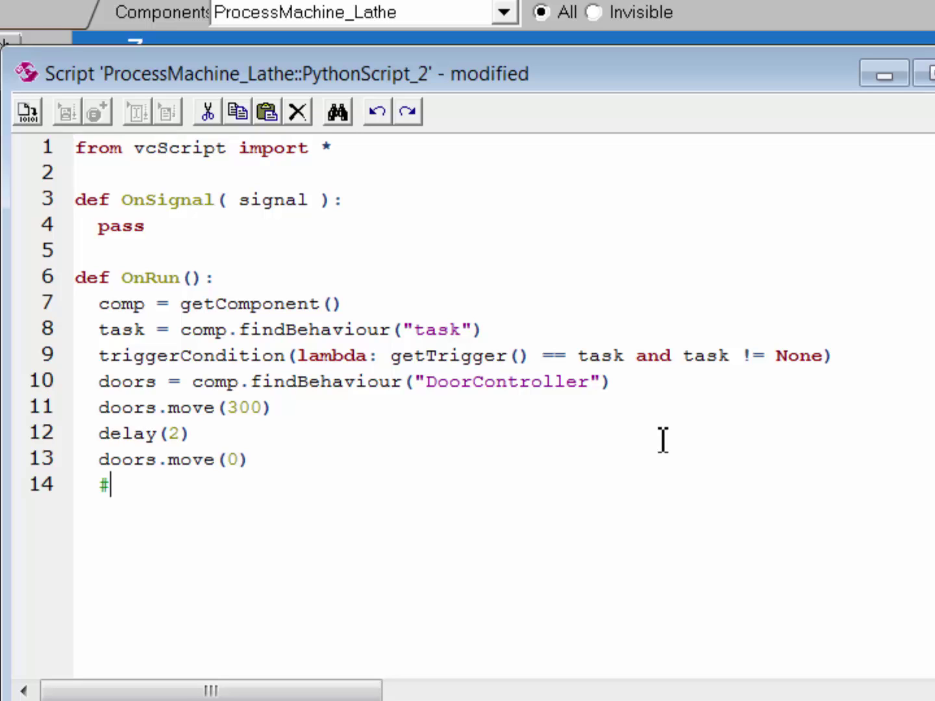
{"action": "type", "text": "vcServo"}
{"action": "type", "text": "troller"}
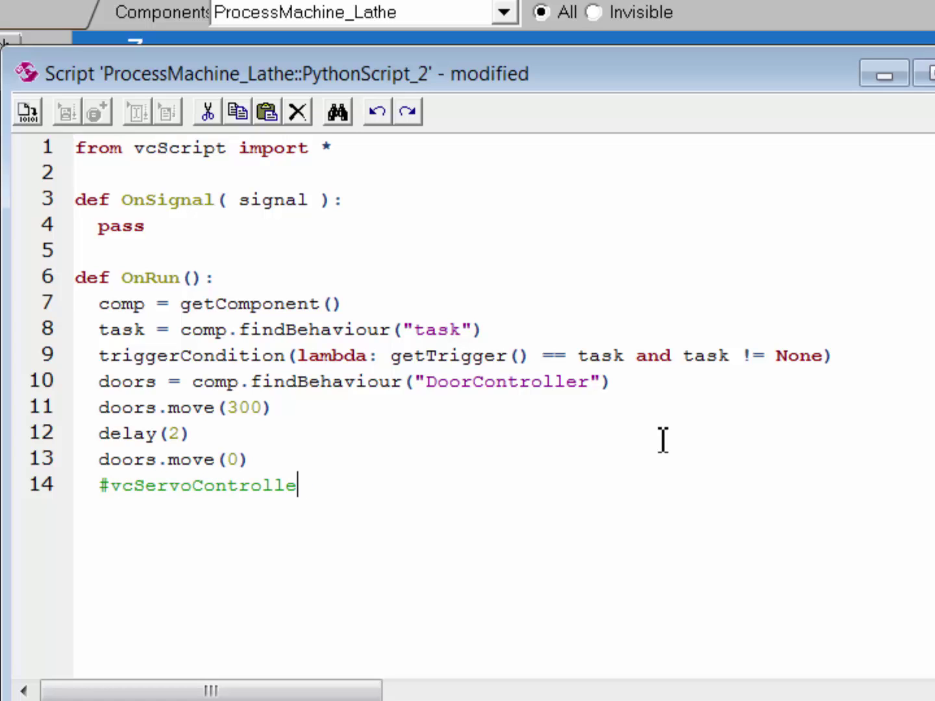
{"action": "key", "text": "BackSpace"}
{"action": "key", "text": "BackSpace"}
{"action": "key", "text": "BackSpace"}
{"action": "key", "text": "BackSpace"}
{"action": "key", "text": "BackSpace"}
{"action": "key", "text": "BackSpace"}
{"action": "key", "text": "BackSpace"}
{"action": "key", "text": "BackSpace"}
{"action": "key", "text": "BackSpace"}
{"action": "key", "text": "BackSpace"}
{"action": "key", "text": "BackSpace"}
{"action": "key", "text": "BackSpace"}
{"action": "key", "text": "BackSpace"}
{"action": "key", "text": "BackSpace"}
{"action": "key", "text": "BackSpace"}
{"action": "key", "text": "BackSpace"}
{"action": "key", "text": "BackSpace"}
{"action": "key", "text": "BackSpace"}
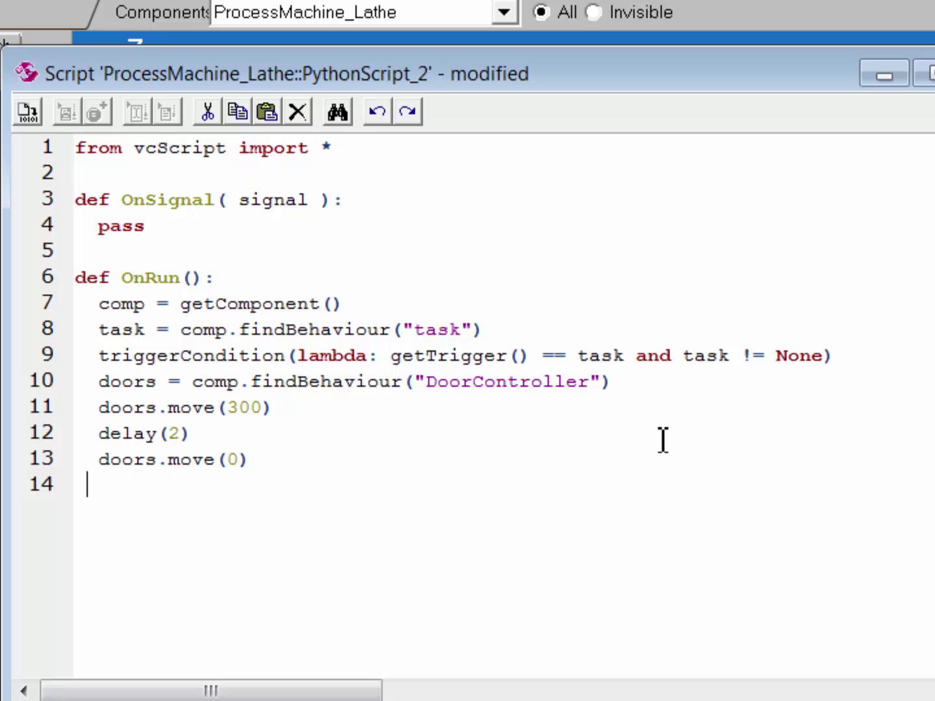
{"action": "key", "text": "BackSpace"}
{"action": "key", "text": "BackSpace"}
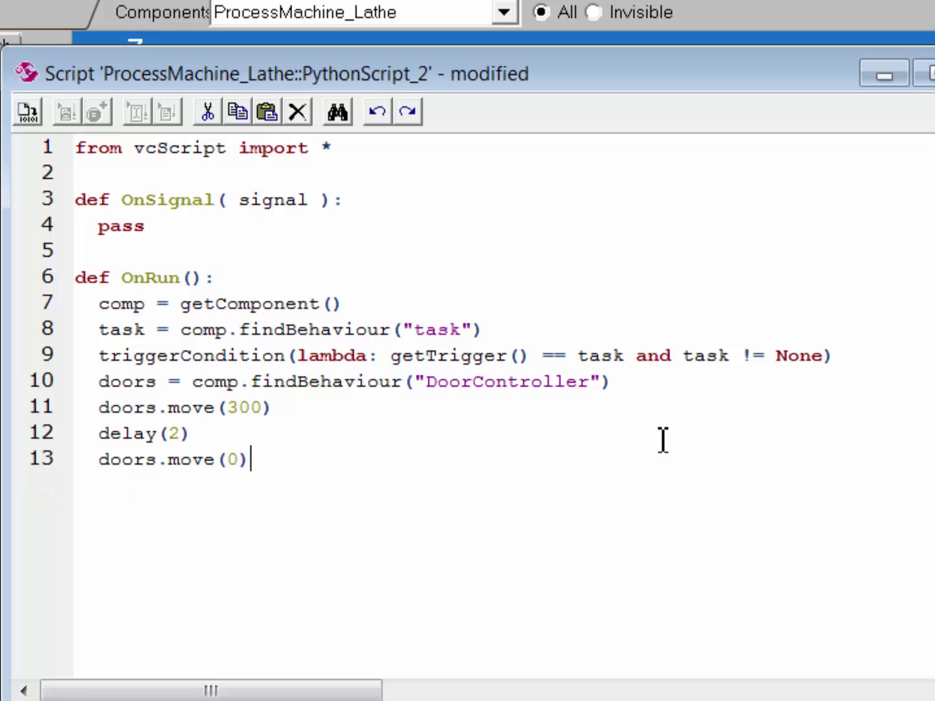
Step: Compile and close the lathe script, testing the door movement in a simulation run that is reset at the end
{"action": "left_click", "coordinate": [29, 111]}
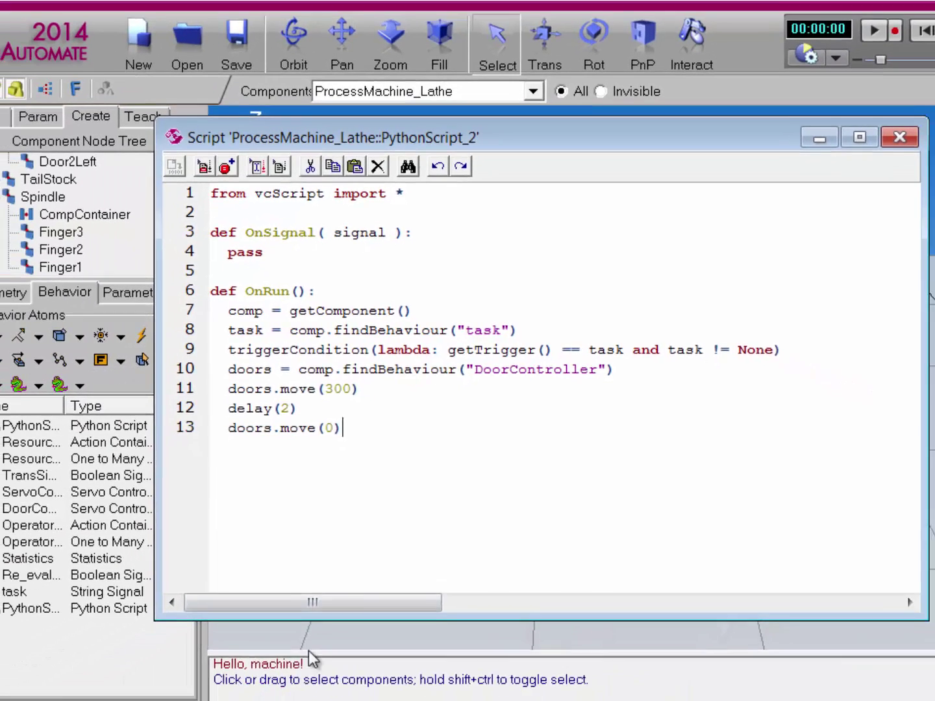
{"action": "left_click_drag", "start_coordinate": [749, 142], "coordinate": [0, 119]}
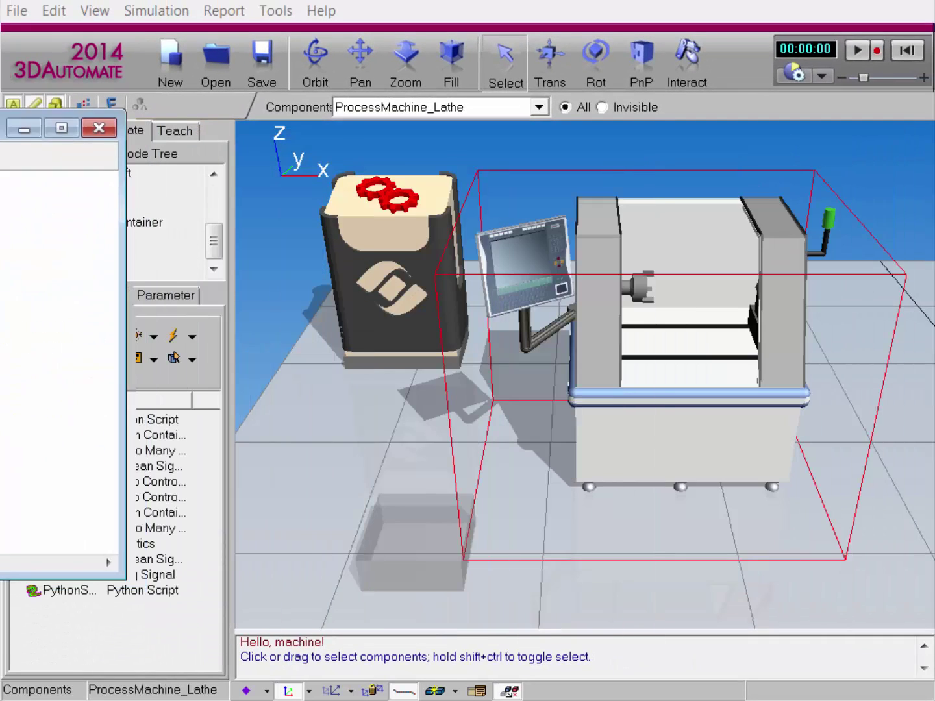
{"action": "key", "text": "alt+F4"}
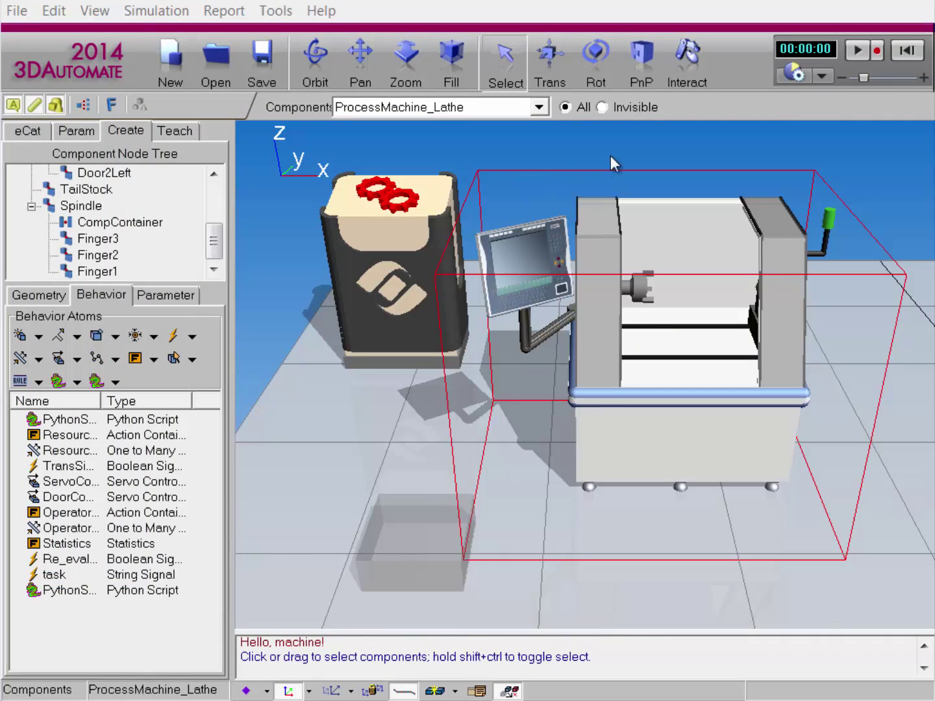
{"action": "left_click", "coordinate": [856, 49]}
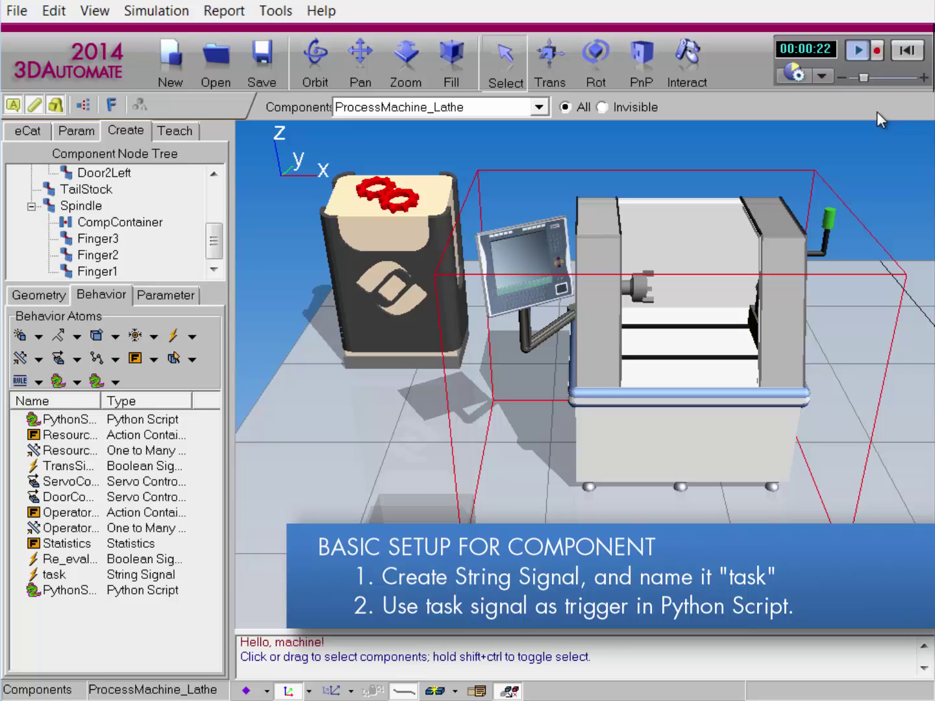
{"action": "left_click", "coordinate": [906, 52]}
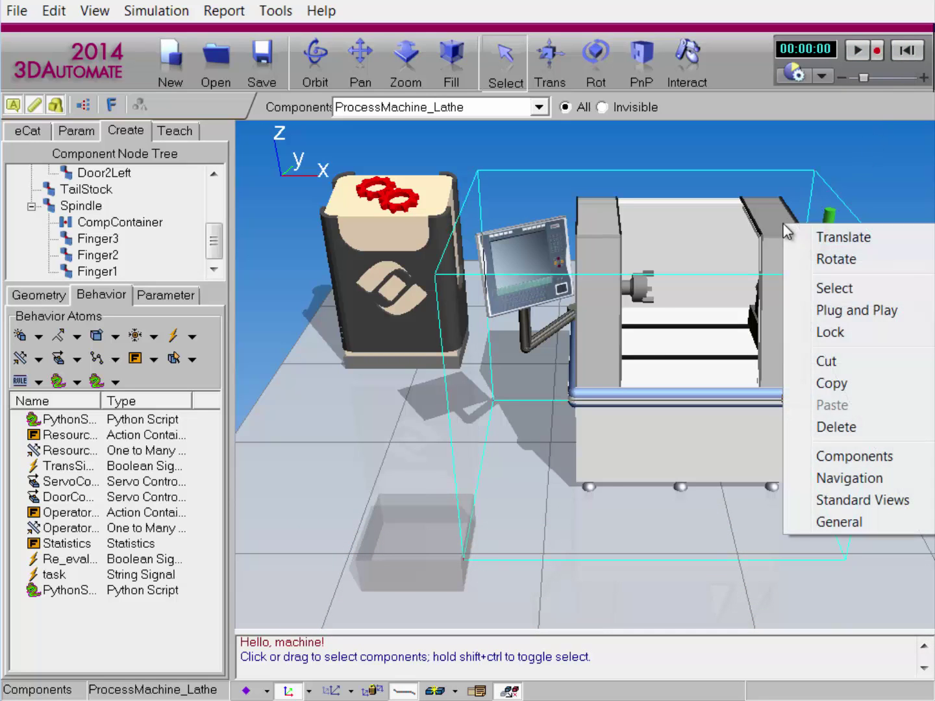
Step: Delete the lathe from the layout and place a Conveyor template from the Component Templates catalog in its area
{"action": "right_click", "coordinate": [783, 224]}
{"action": "left_click", "coordinate": [831, 427]}
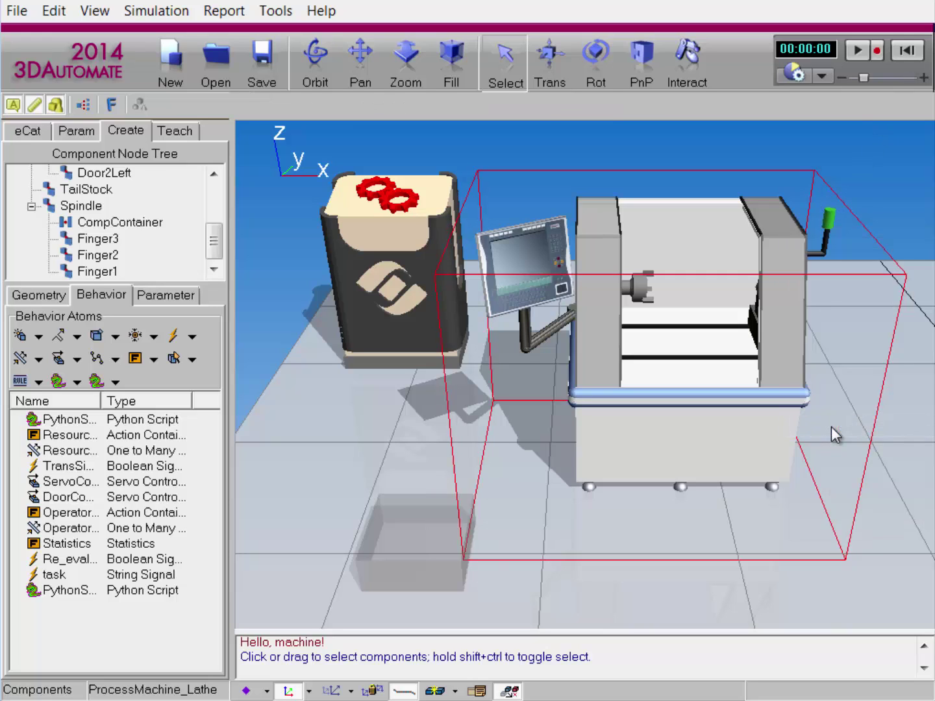
{"action": "left_click", "coordinate": [36, 127]}
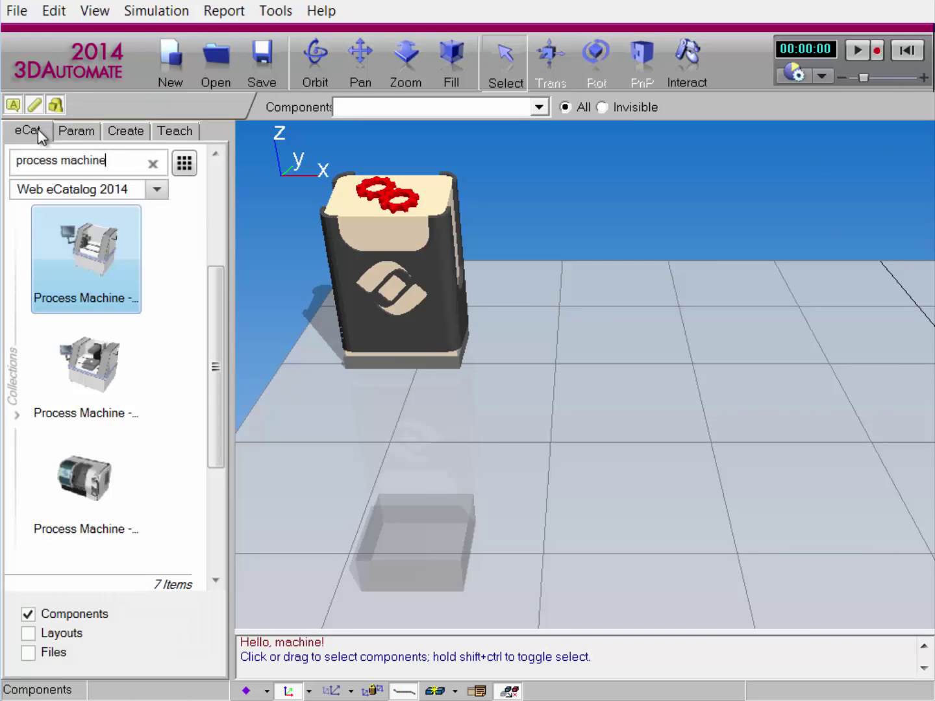
{"action": "left_click", "coordinate": [154, 163]}
{"action": "left_click", "coordinate": [156, 190]}
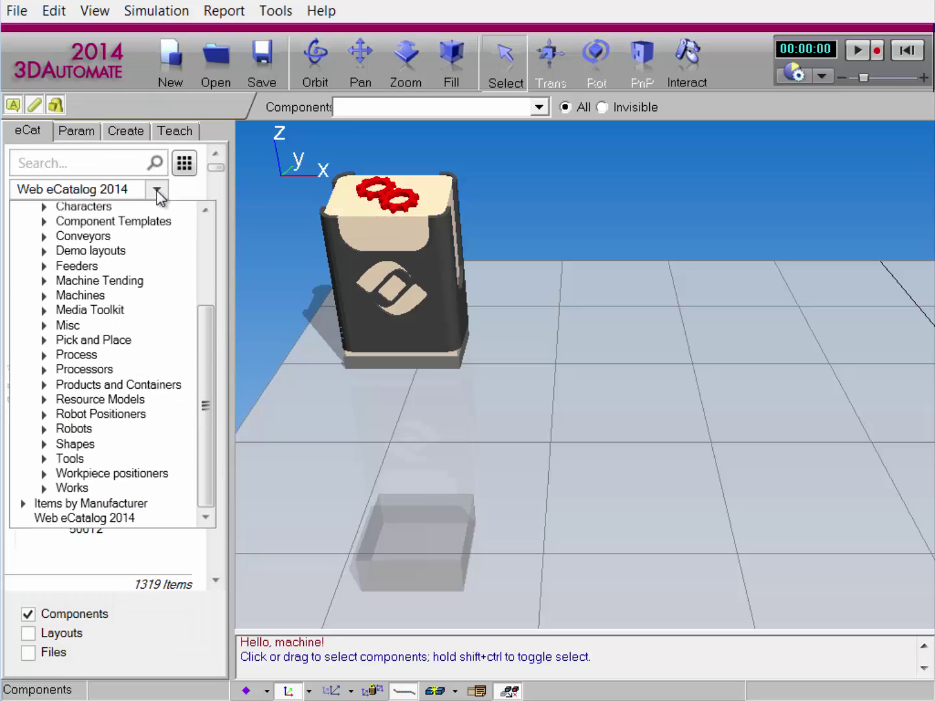
{"action": "left_click_drag", "start_coordinate": [206, 318], "coordinate": [211, 242]}
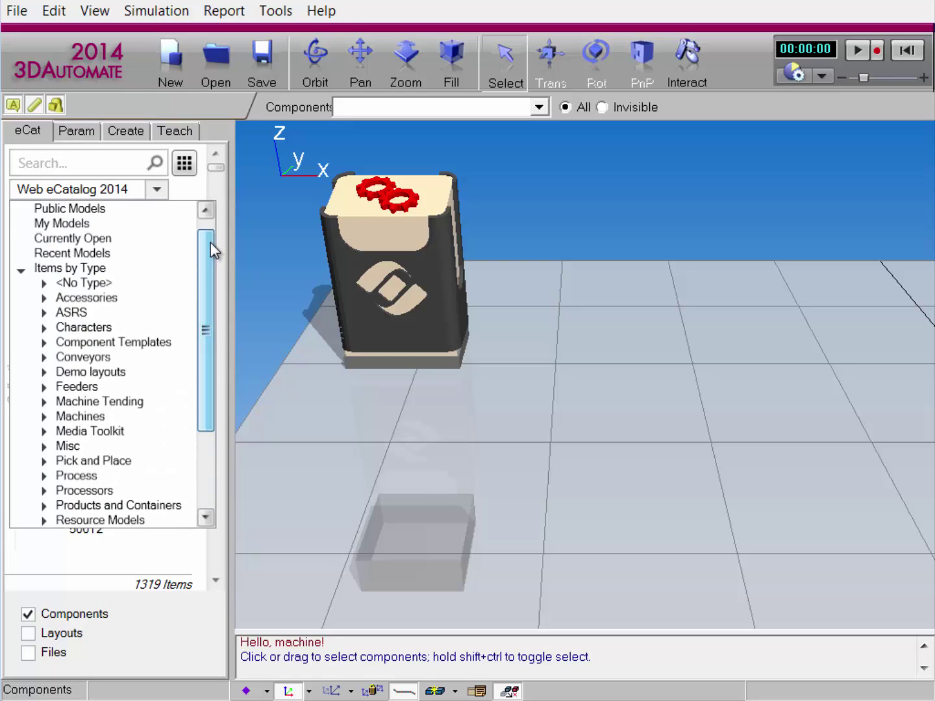
{"action": "left_click", "coordinate": [177, 341]}
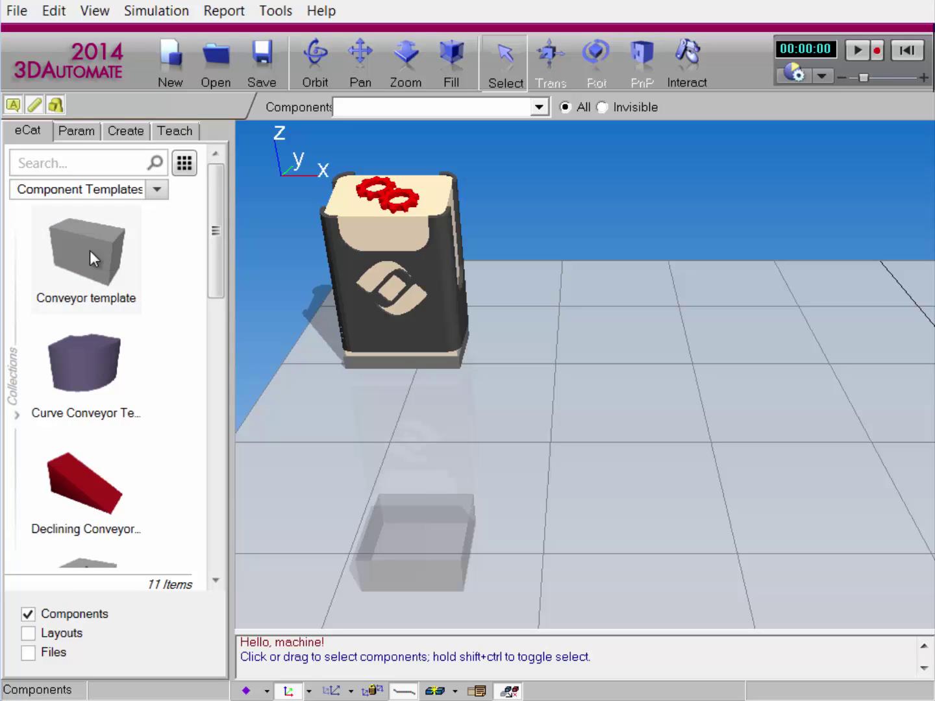
{"action": "left_click_drag", "start_coordinate": [90, 250], "coordinate": [663, 415]}
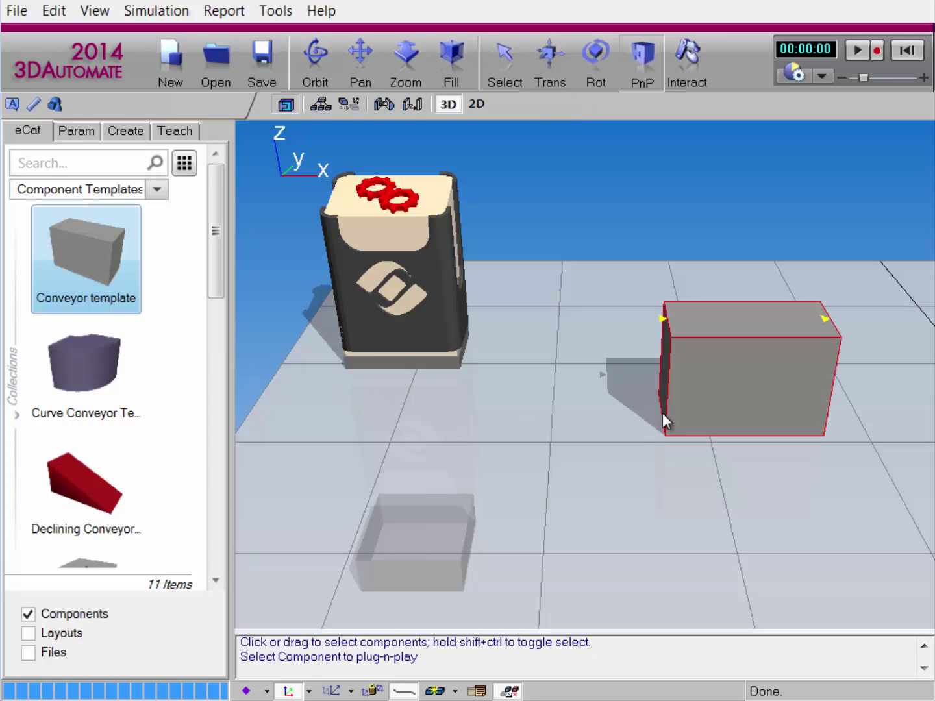
Step: Add a Feeder Template, connect it to the conveyor's input end, and test the part flow in a simulation run
{"action": "left_click_drag", "start_coordinate": [211, 251], "coordinate": [212, 314]}
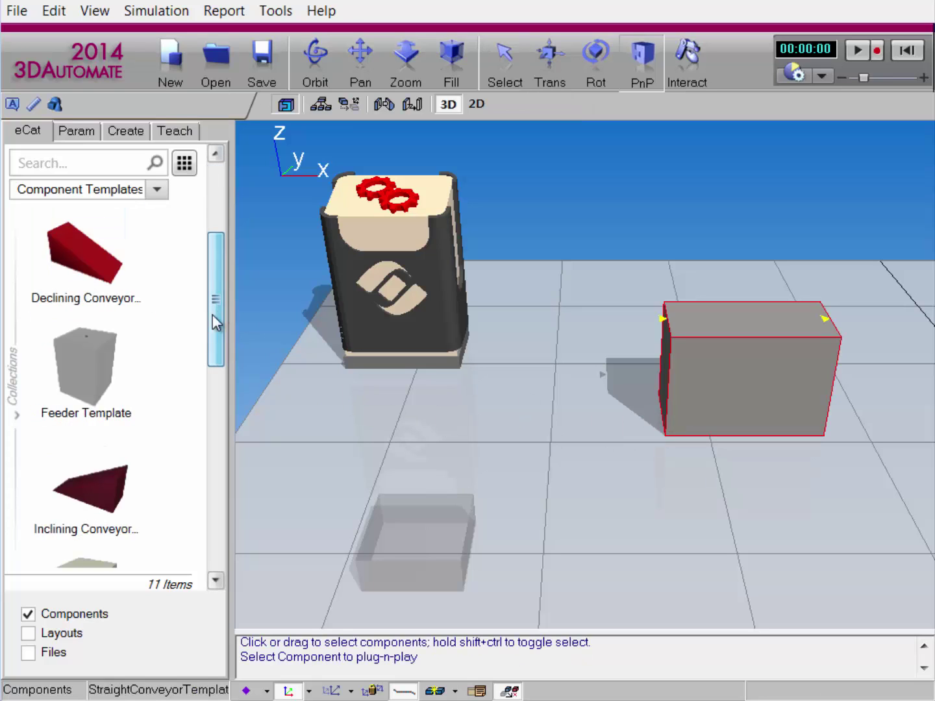
{"action": "left_click_drag", "start_coordinate": [87, 375], "coordinate": [517, 419]}
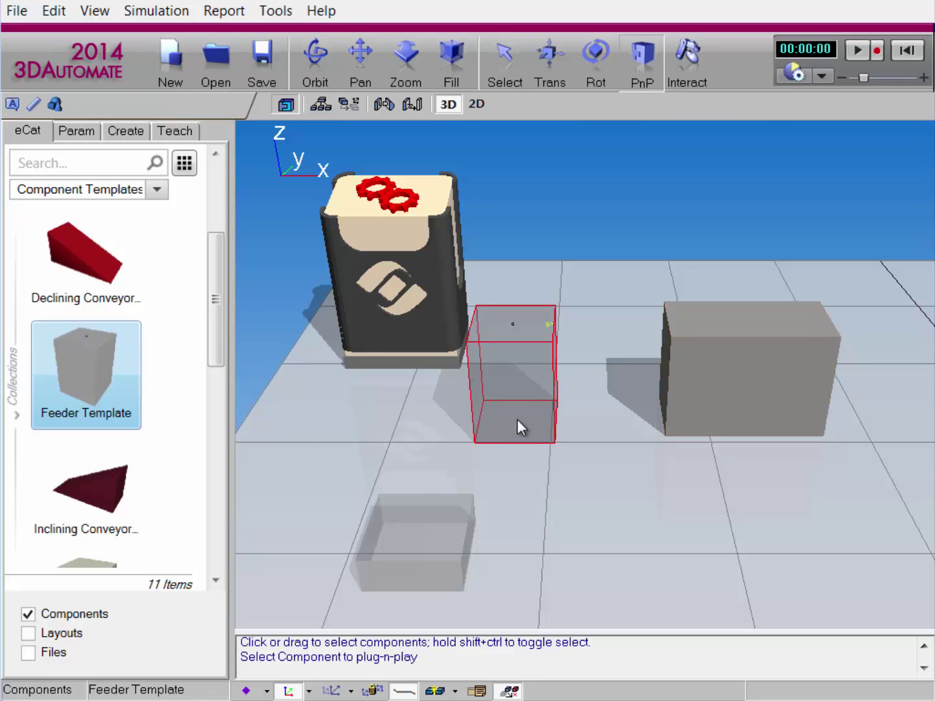
{"action": "left_click_drag", "start_coordinate": [517, 418], "coordinate": [623, 434]}
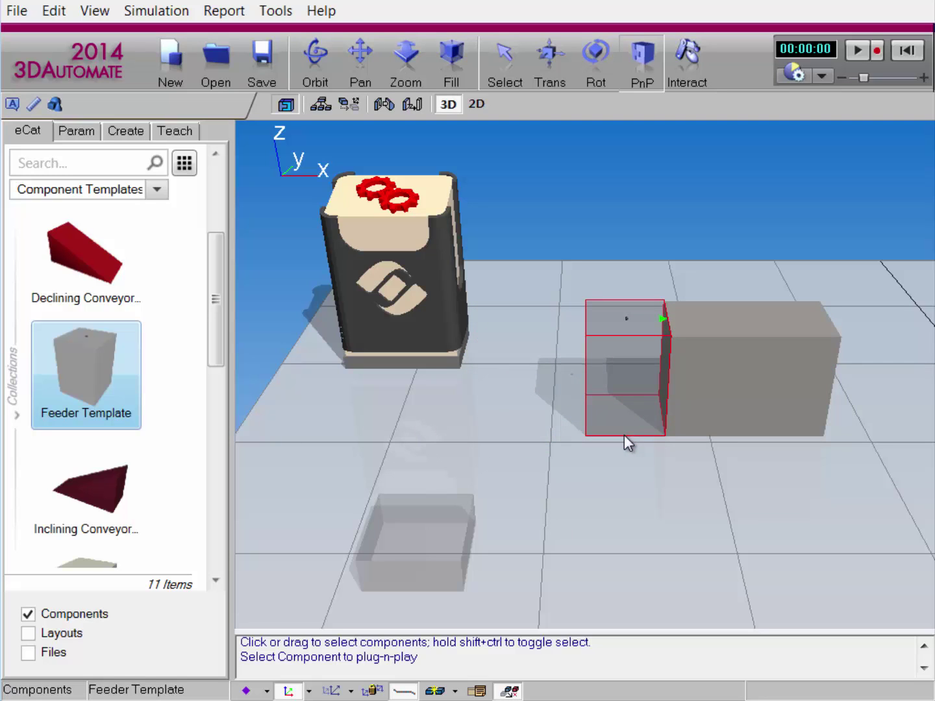
{"action": "left_click", "coordinate": [856, 50]}
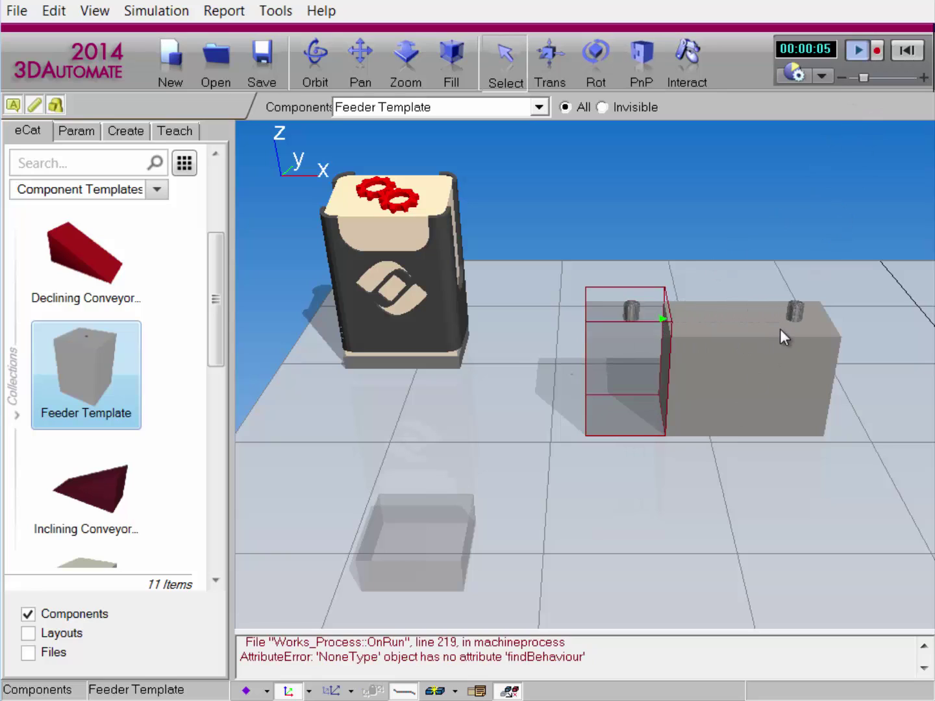
{"action": "left_click", "coordinate": [906, 56]}
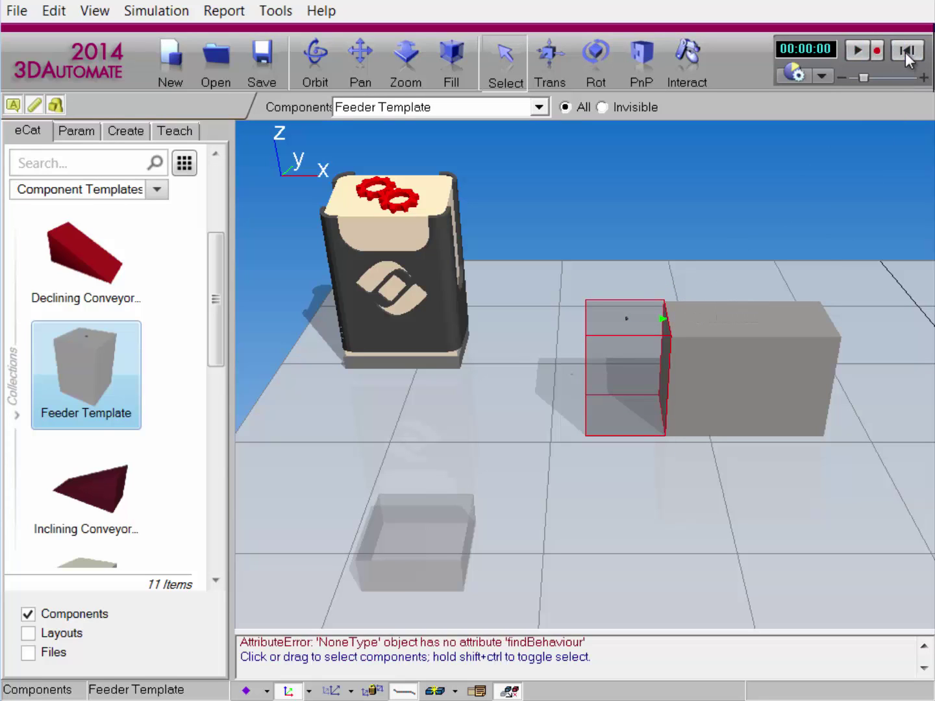
Step: Add a String Signal behavior named task to the conveyor template
{"action": "left_click", "coordinate": [785, 321]}
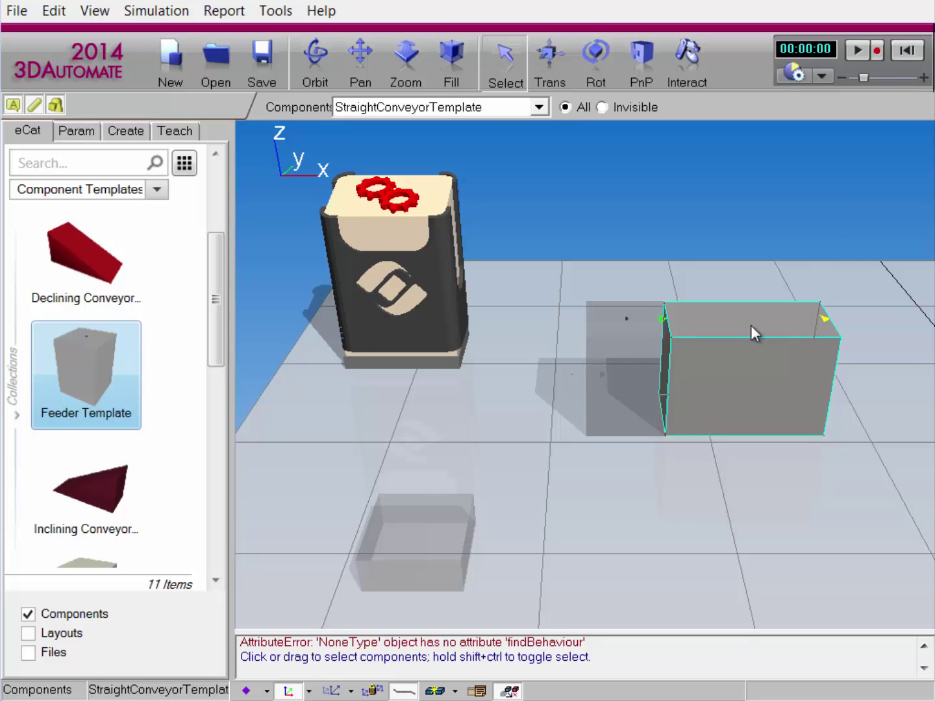
{"action": "left_click", "coordinate": [133, 132]}
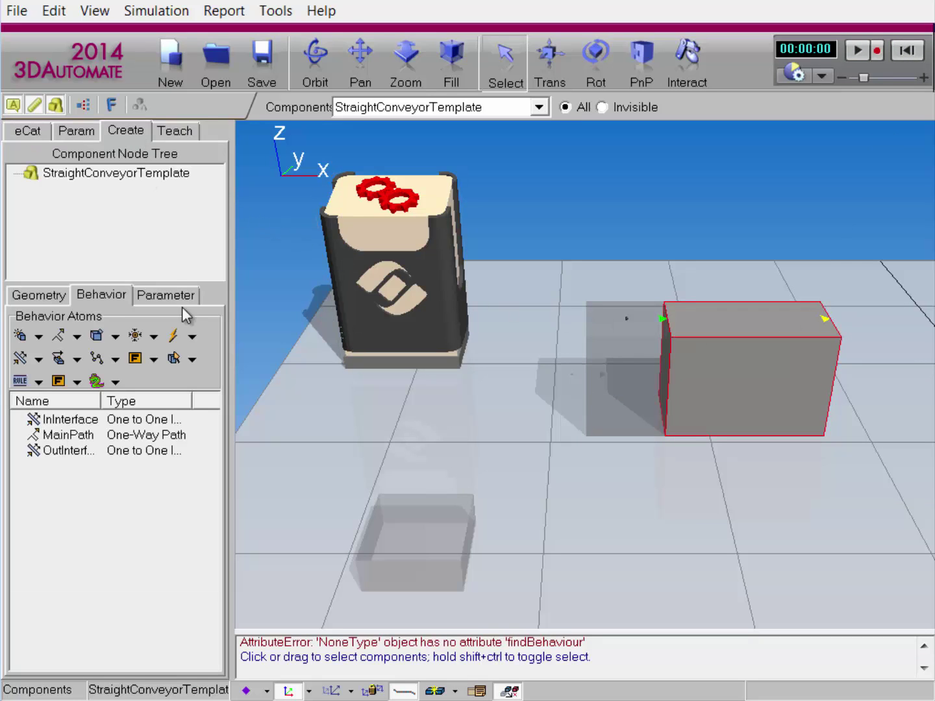
{"action": "left_click", "coordinate": [191, 336]}
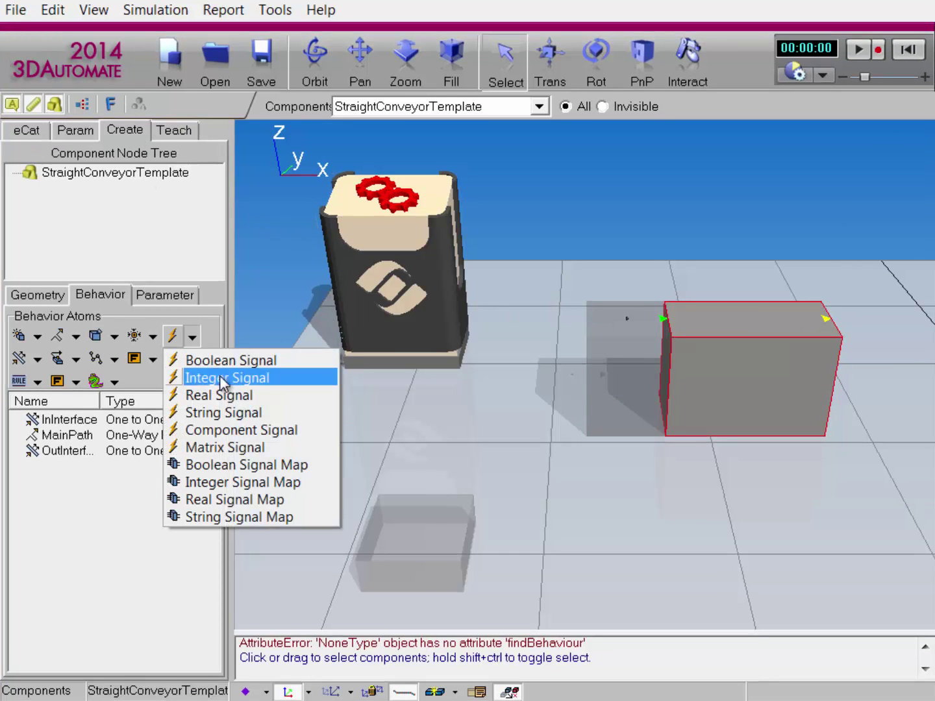
{"action": "left_click", "coordinate": [252, 412]}
{"action": "left_click_drag", "start_coordinate": [528, 334], "coordinate": [463, 334]}
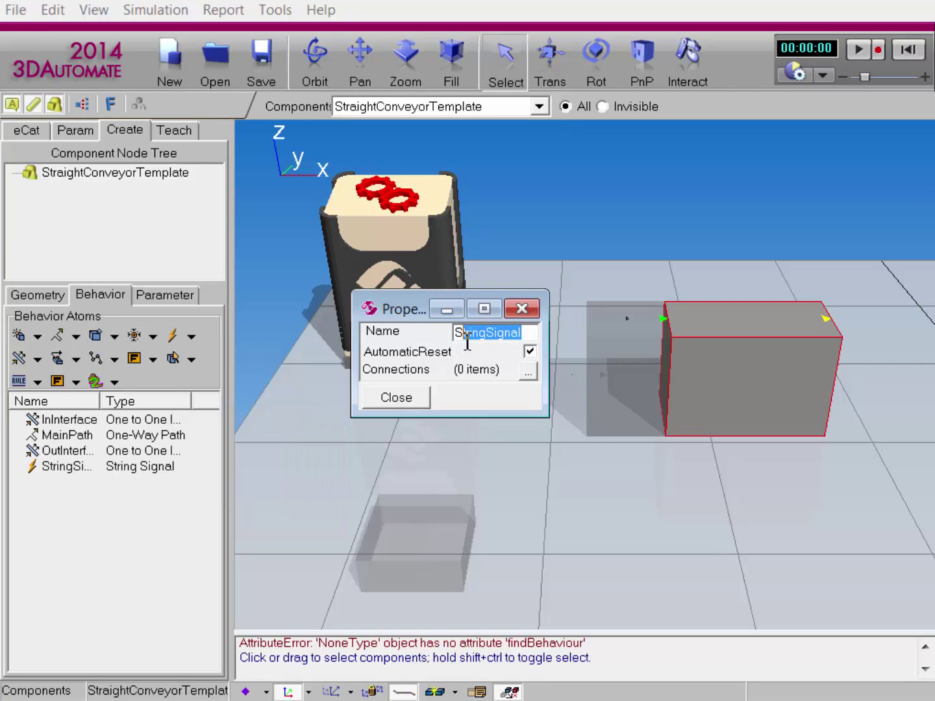
{"action": "type", "text": "task"}
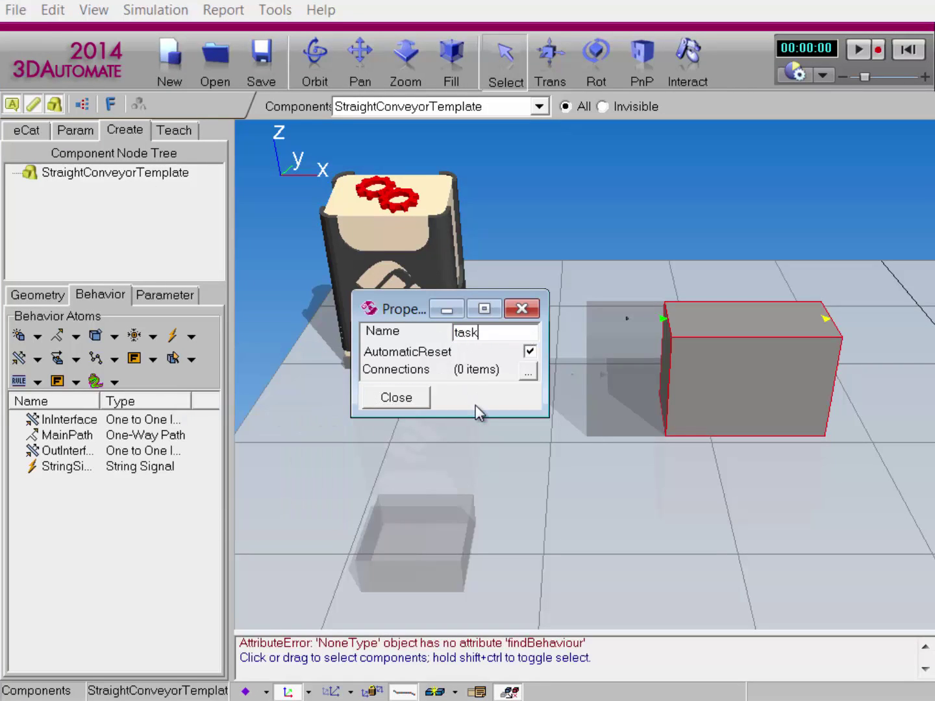
{"action": "left_click", "coordinate": [417, 395]}
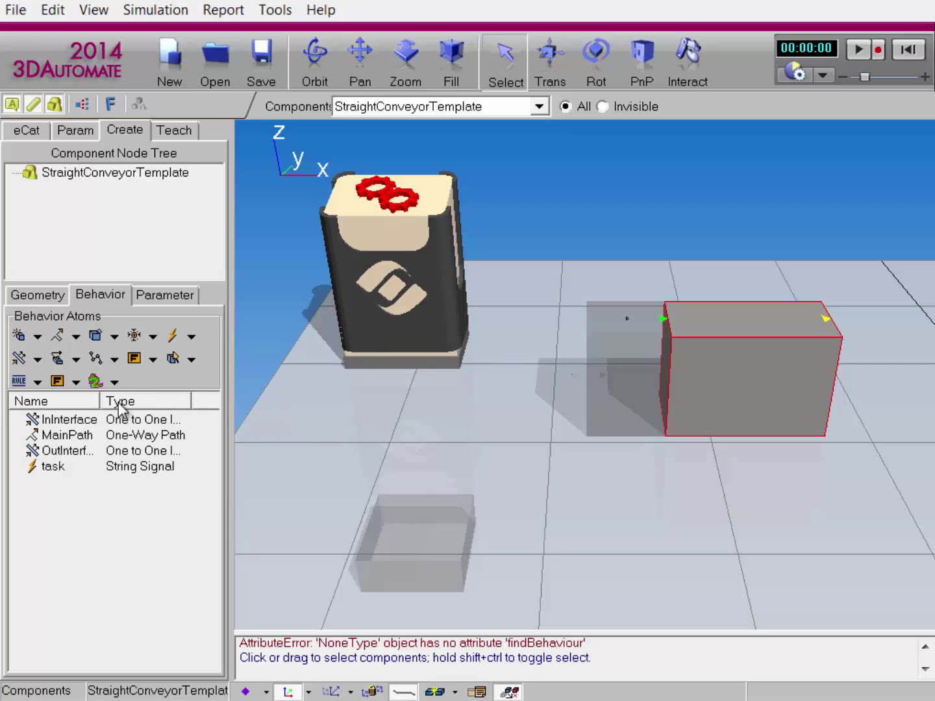
Step: Add a Python Script behavior to the conveyor and close its editor without changing the default code
{"action": "left_click", "coordinate": [76, 382]}
{"action": "left_click", "coordinate": [152, 561]}
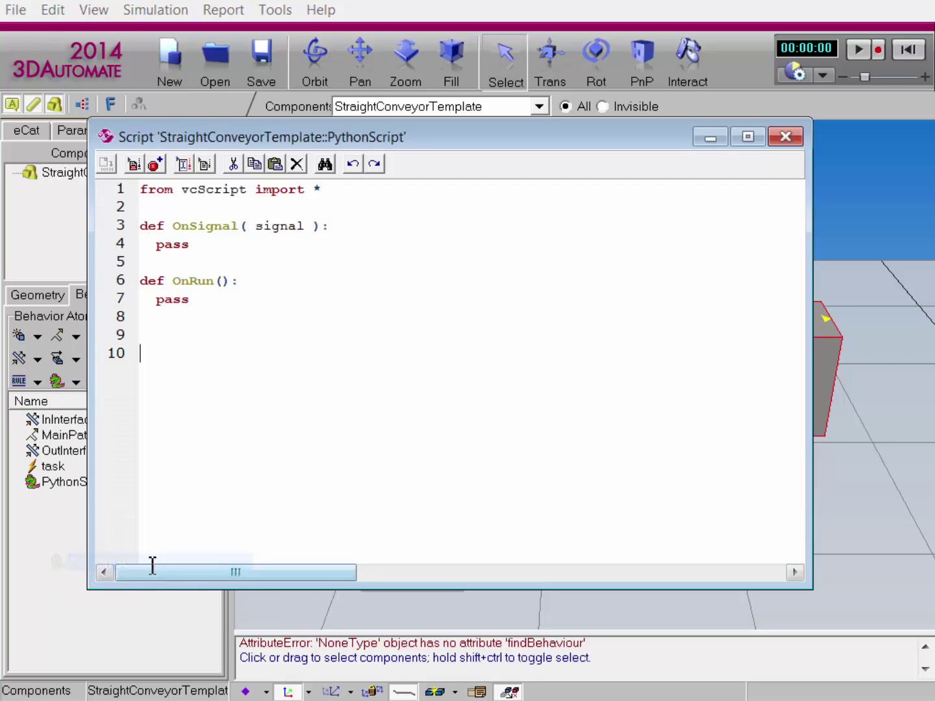
{"action": "left_click", "coordinate": [785, 145]}
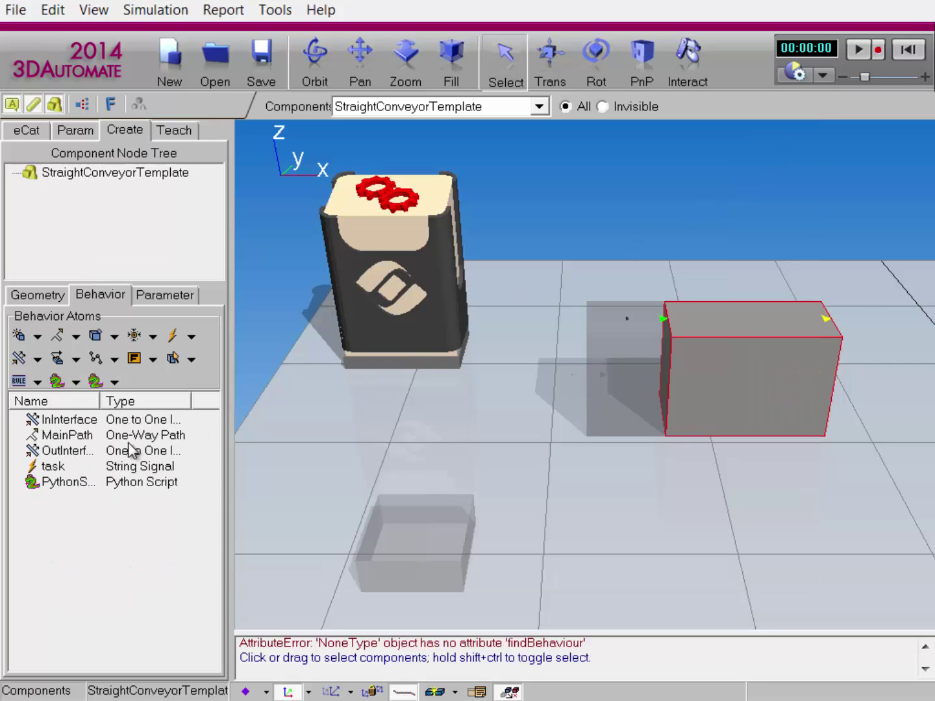
Step: Add PythonScript to the connections of the conveyor's task signal and close its properties
{"action": "double_click", "coordinate": [47, 467]}
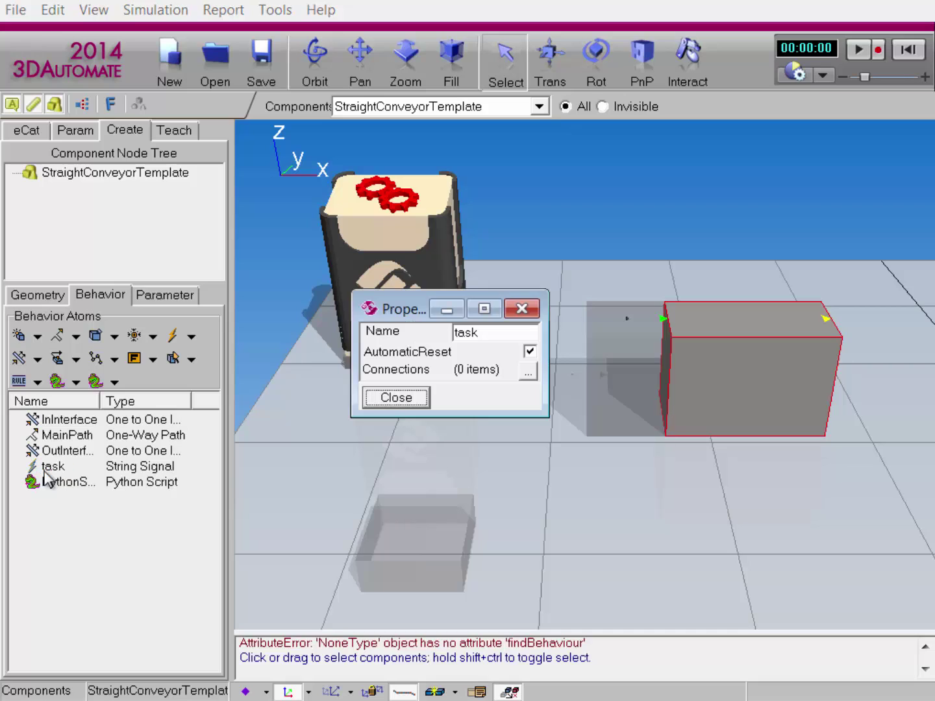
{"action": "left_click", "coordinate": [527, 372]}
{"action": "left_click_drag", "start_coordinate": [404, 262], "coordinate": [659, 312]}
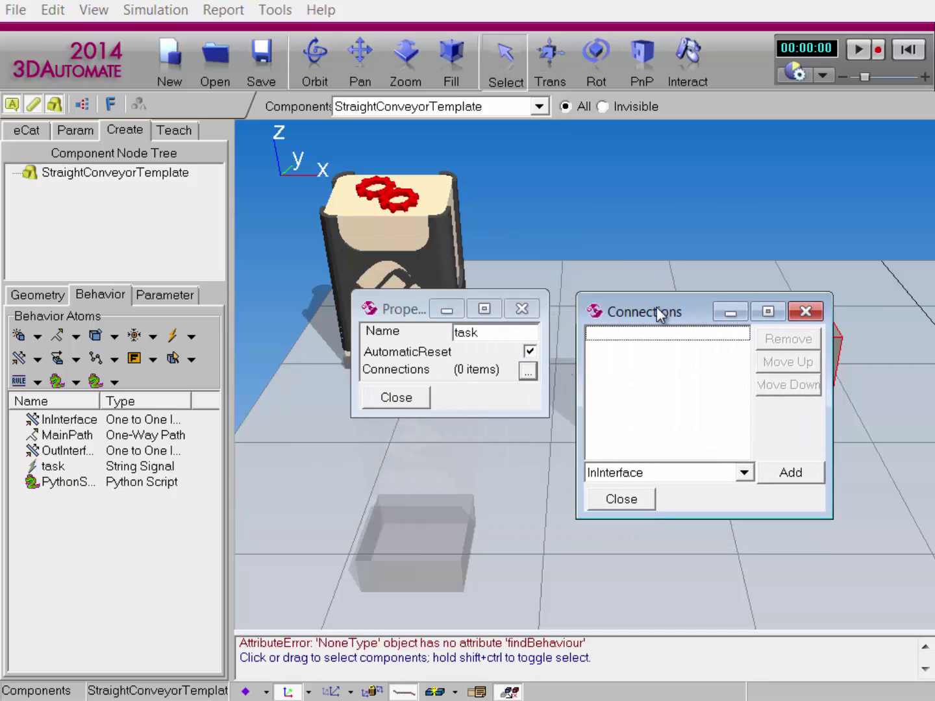
{"action": "left_click", "coordinate": [744, 473]}
{"action": "left_click", "coordinate": [719, 535]}
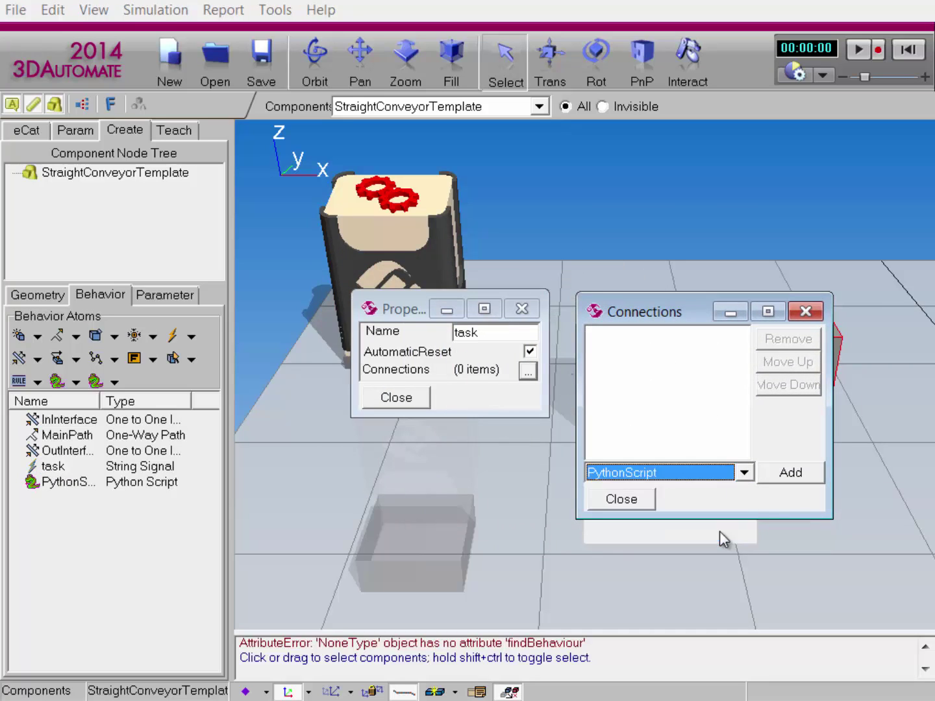
{"action": "left_click", "coordinate": [791, 473]}
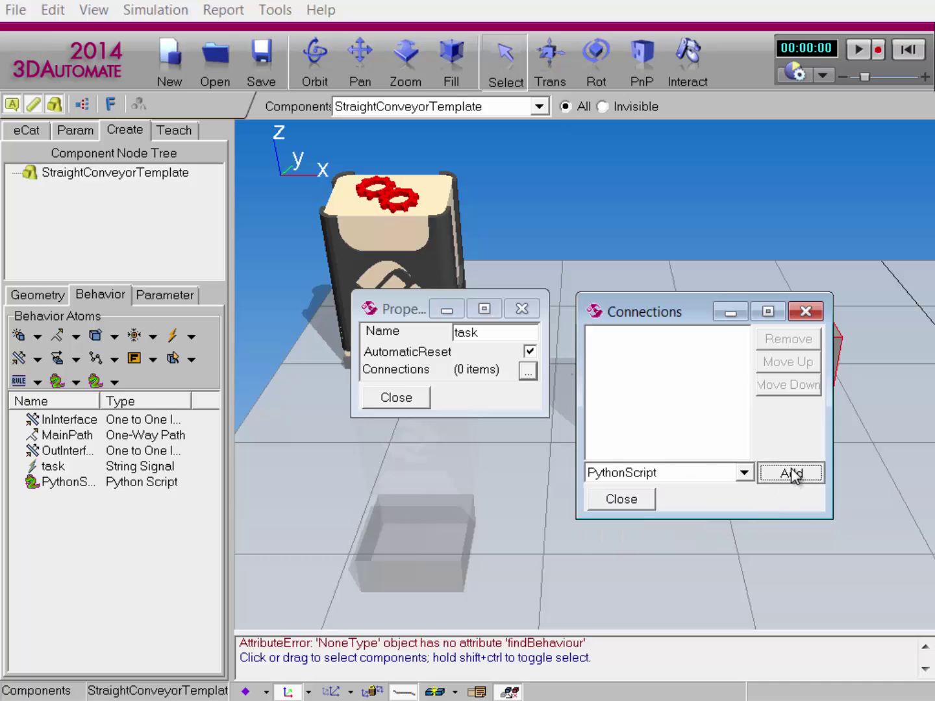
{"action": "left_click", "coordinate": [640, 501]}
{"action": "left_click", "coordinate": [410, 396]}
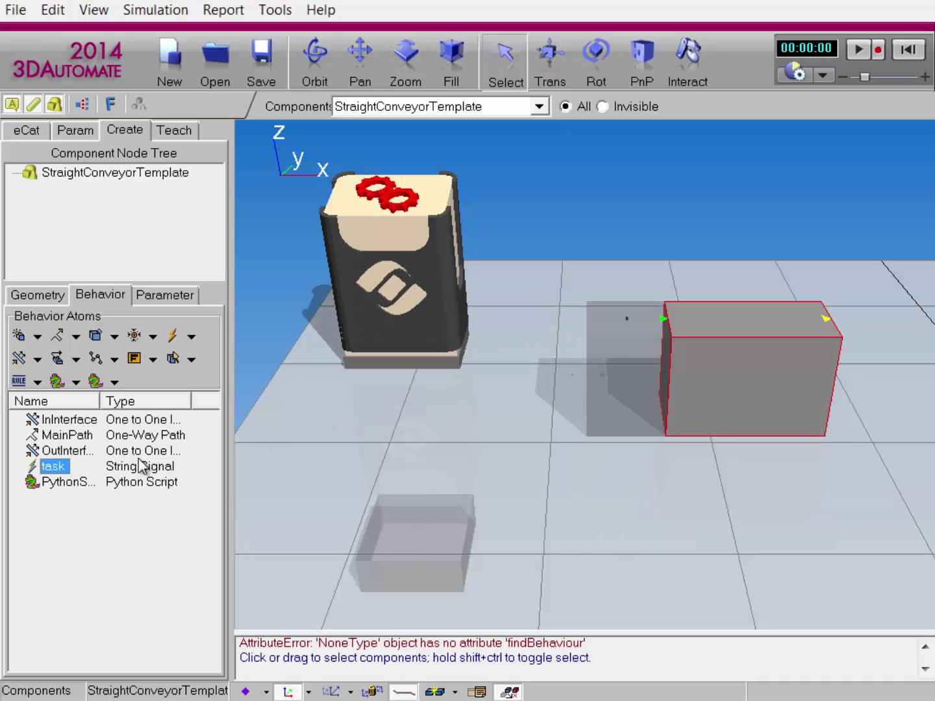
Step: Open the conveyor's Python script and delete the OnRun function and the pass statement under OnSignal
{"action": "double_click", "coordinate": [72, 484]}
{"action": "left_click_drag", "start_coordinate": [425, 148], "coordinate": [528, 163]}
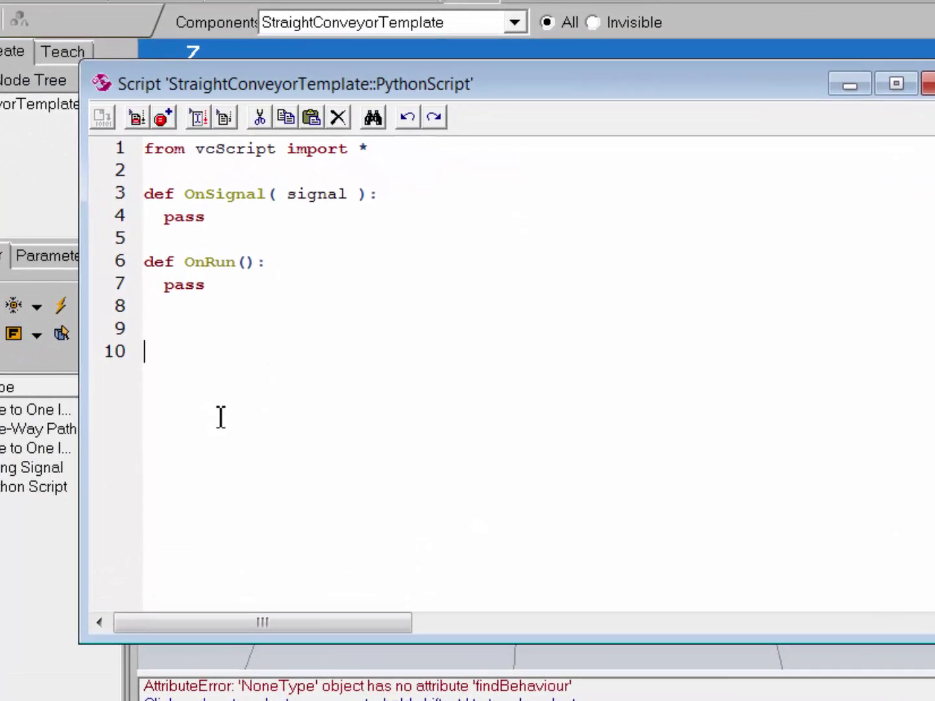
{"action": "left_click_drag", "start_coordinate": [221, 418], "coordinate": [115, 234]}
{"action": "key", "text": "Delete"}
{"action": "key", "text": "BackSpace"}
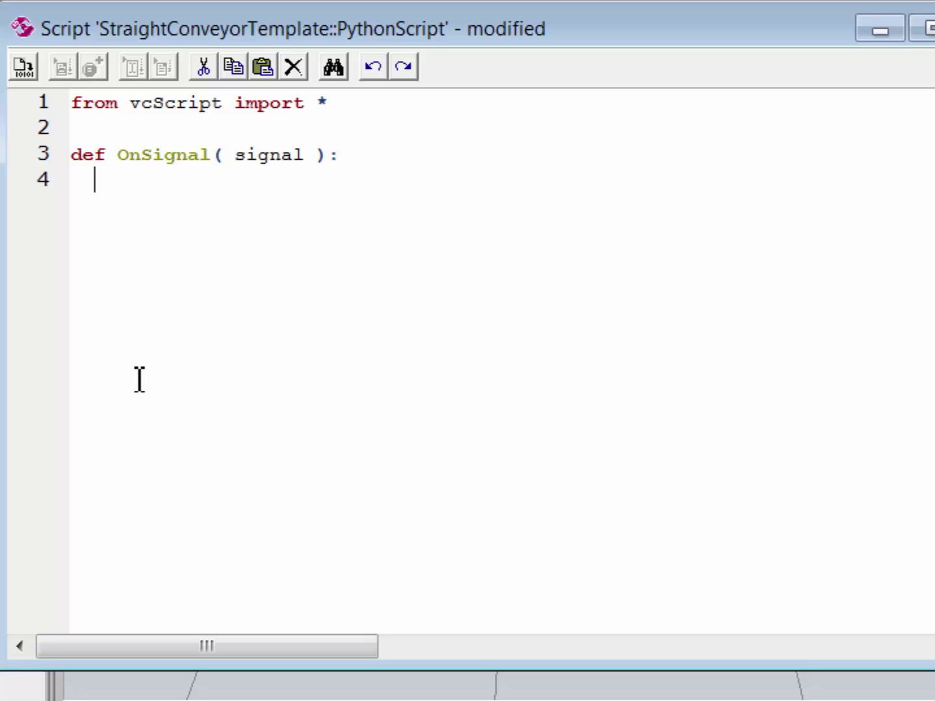
{"action": "type", "text": "#vcScrip"}
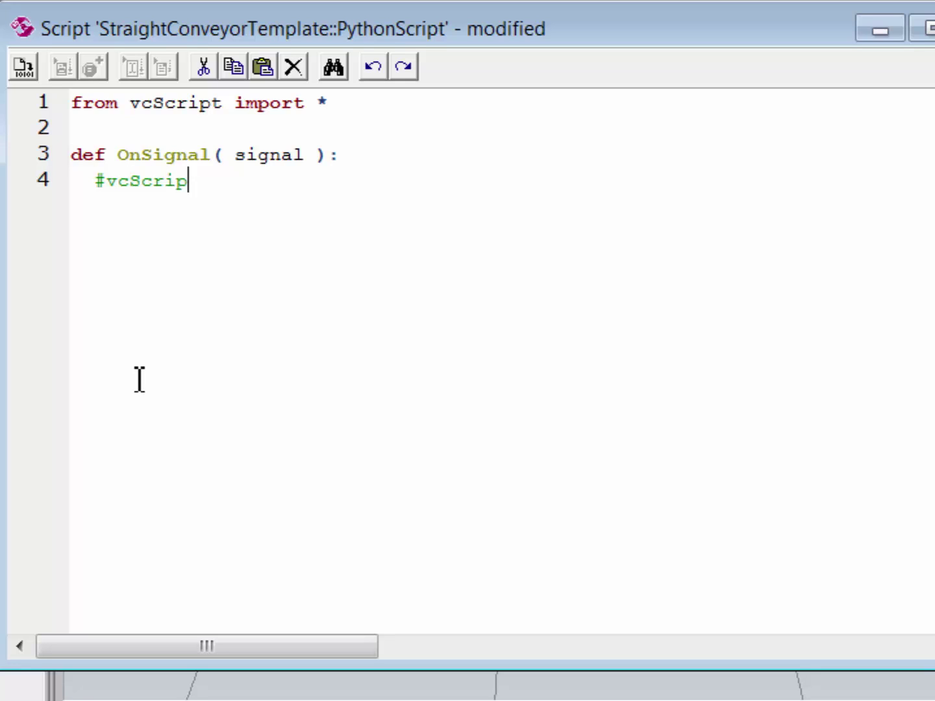
{"action": "key", "text": "BackSpace"}
{"action": "key", "text": "BackSpace"}
{"action": "key", "text": "BackSpace"}
{"action": "key", "text": "BackSpace"}
{"action": "key", "text": "BackSpace"}
{"action": "key", "text": "BackSpace"}
{"action": "key", "text": "BackSpace"}
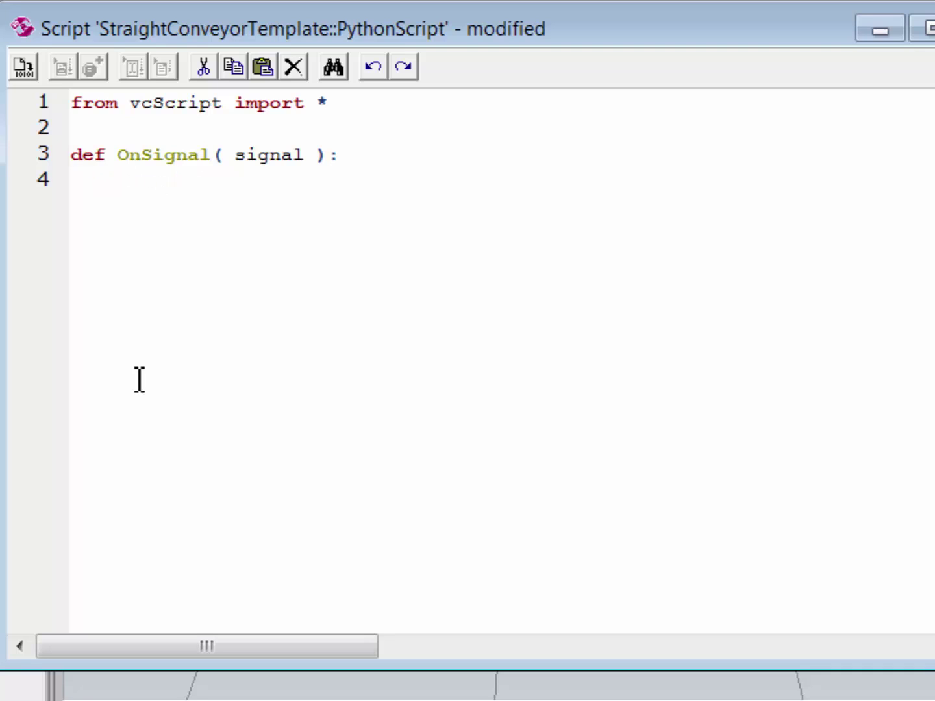
Step: Make OnSignal print "Hello, again!" if signal.Name == "task", and compile and close the script
{"action": "type", "text": "if signal.N"}
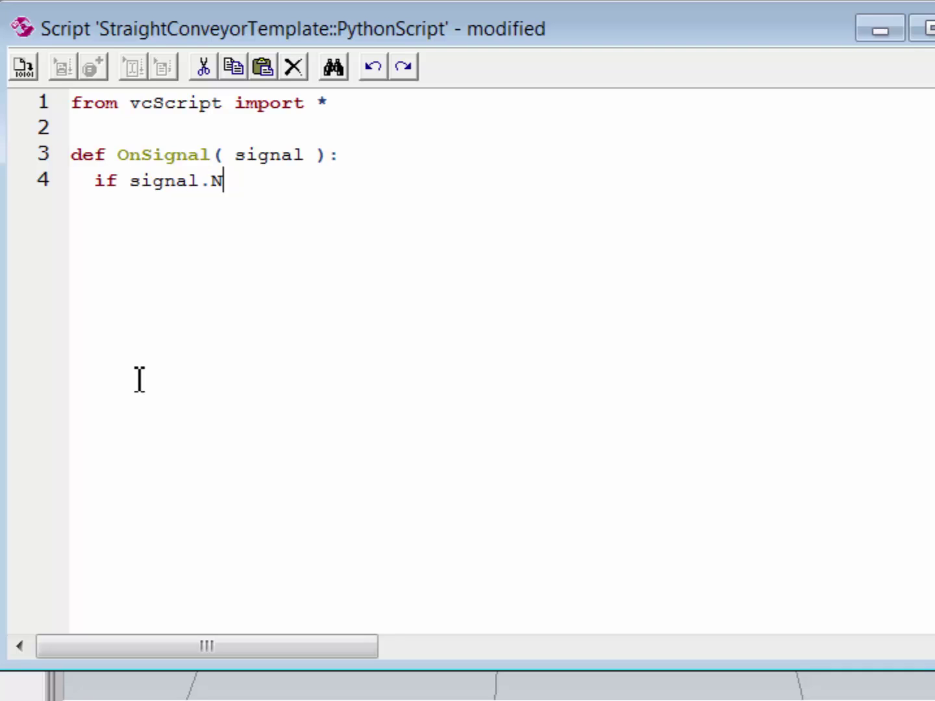
{"action": "type", "text": "ame == \"task\":     "}
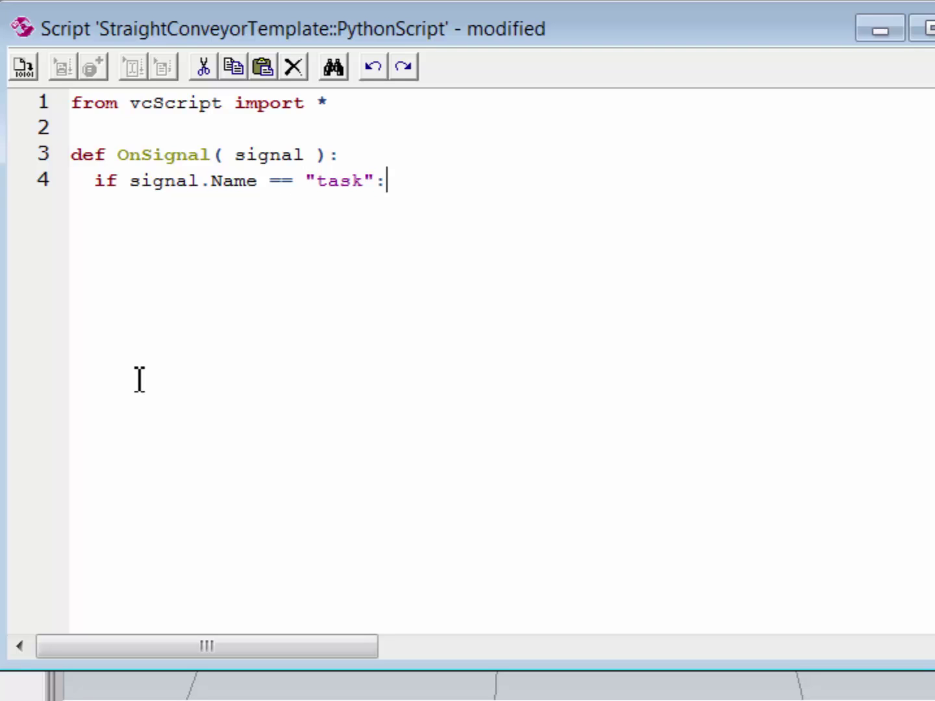
{"action": "type", "text": "prin"}
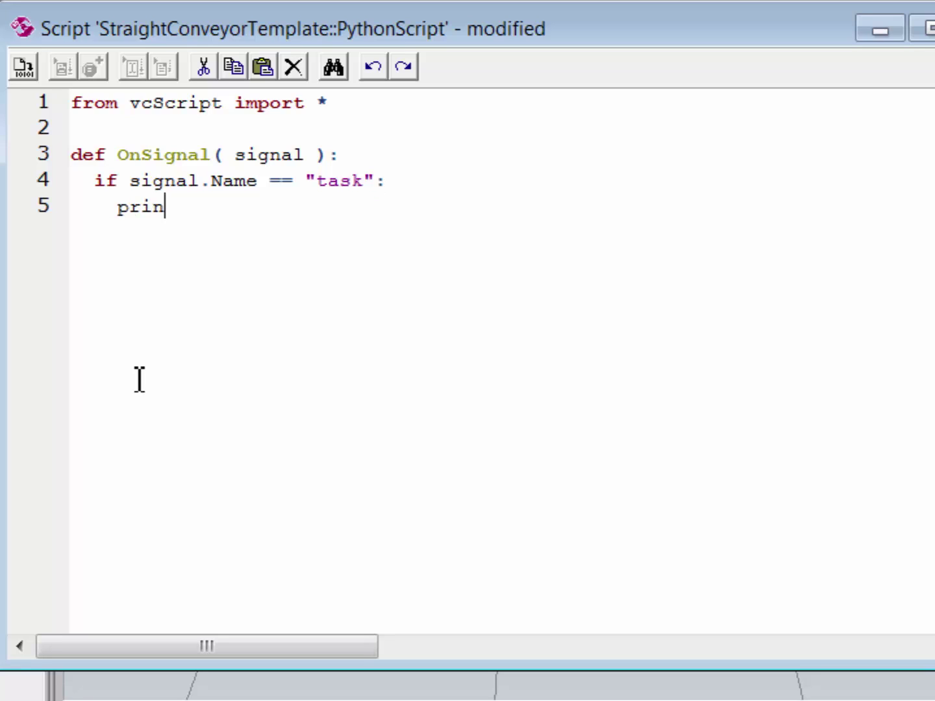
{"action": "type", "text": "t \"Hello,"}
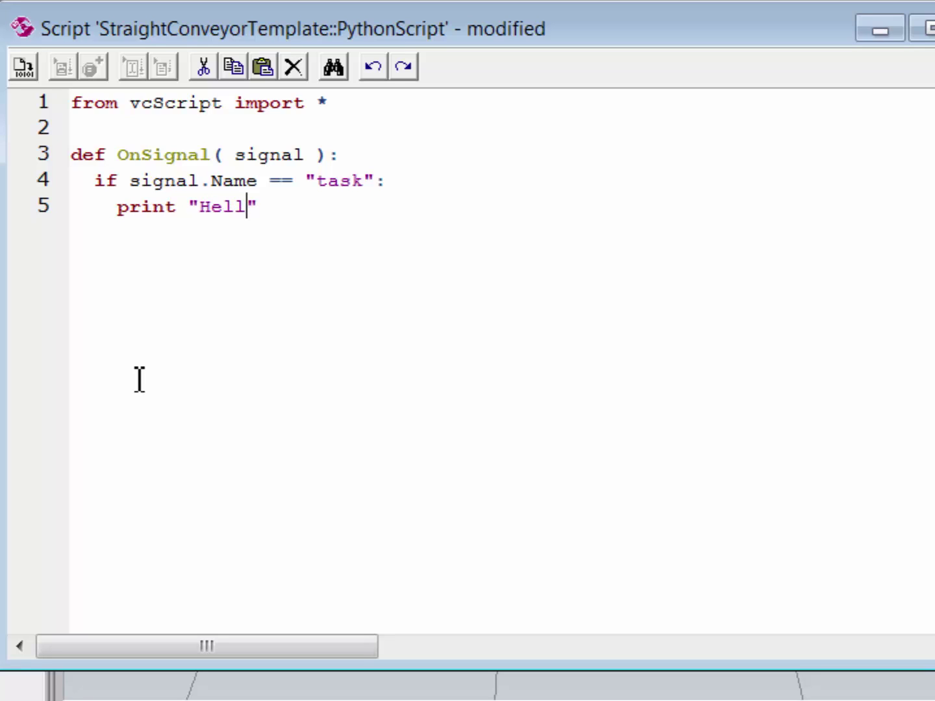
{"action": "type", "text": " again!"}
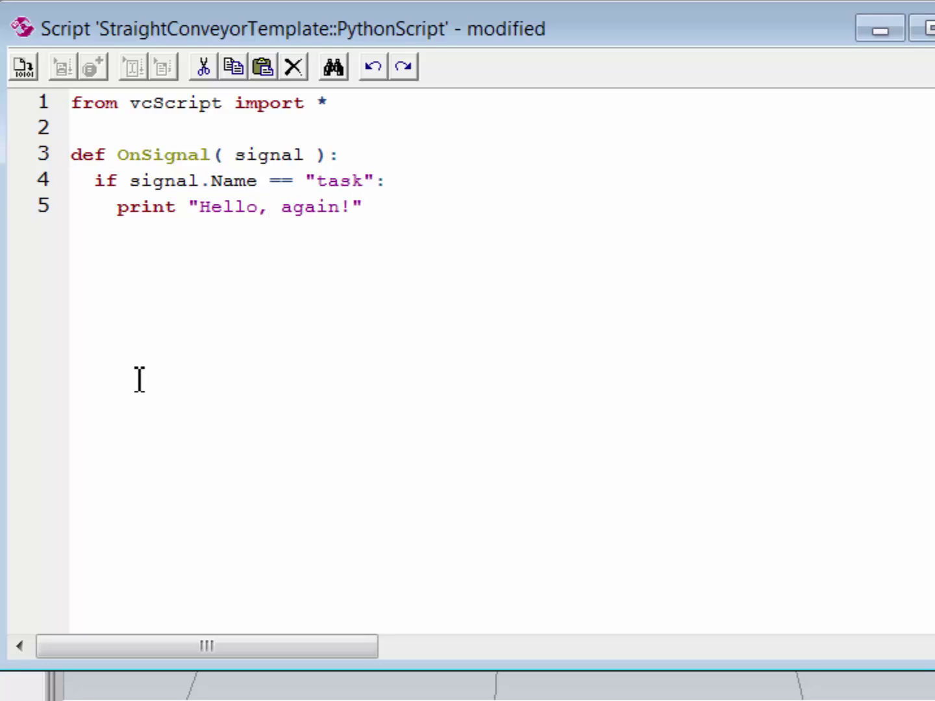
{"action": "left_click", "coordinate": [24, 67]}
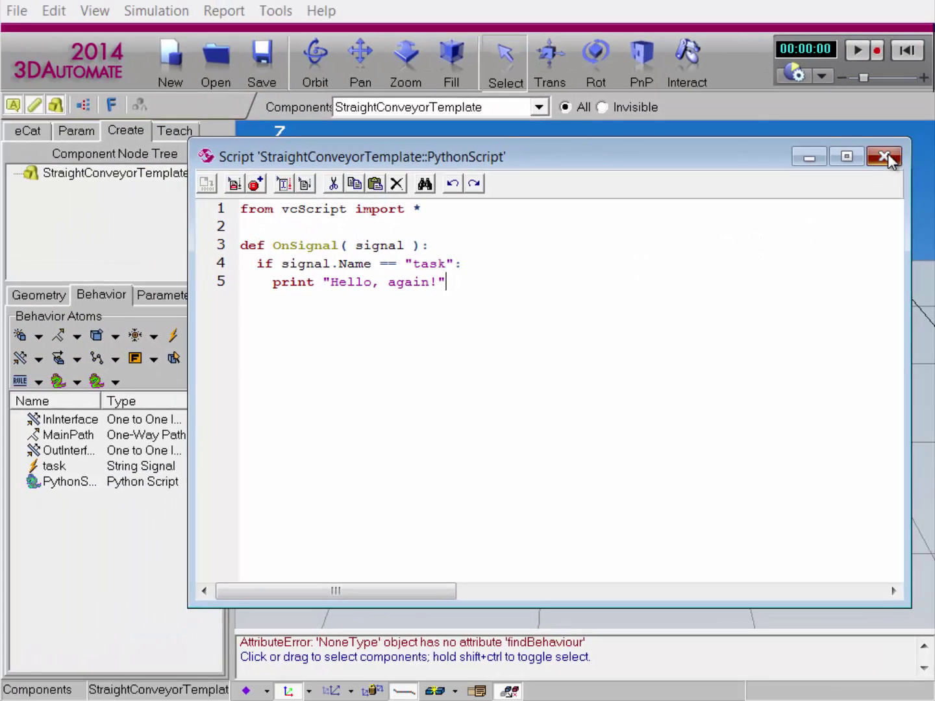
{"action": "left_click", "coordinate": [884, 154]}
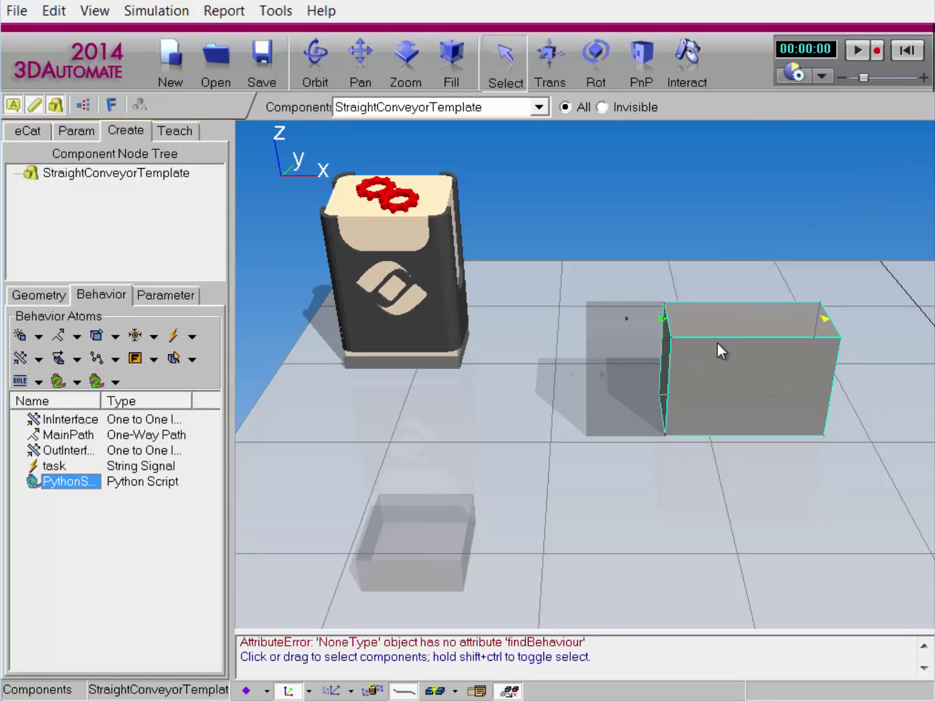
Step: Copy the conveyor component's full name from its general parameters
{"action": "left_click", "coordinate": [76, 130]}
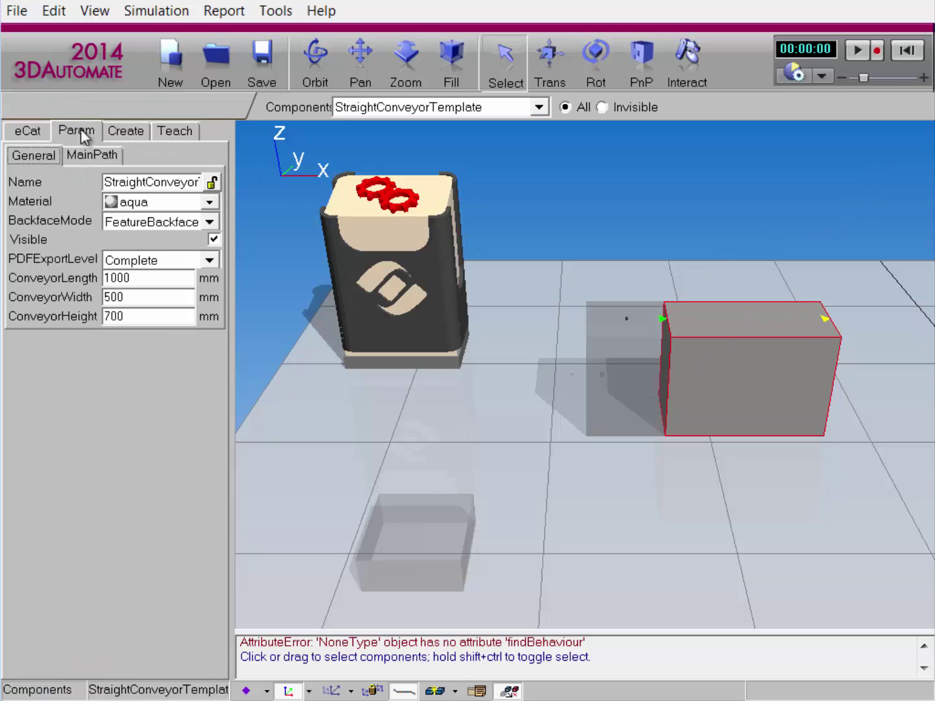
{"action": "double_click", "coordinate": [105, 181]}
{"action": "right_click", "coordinate": [194, 183]}
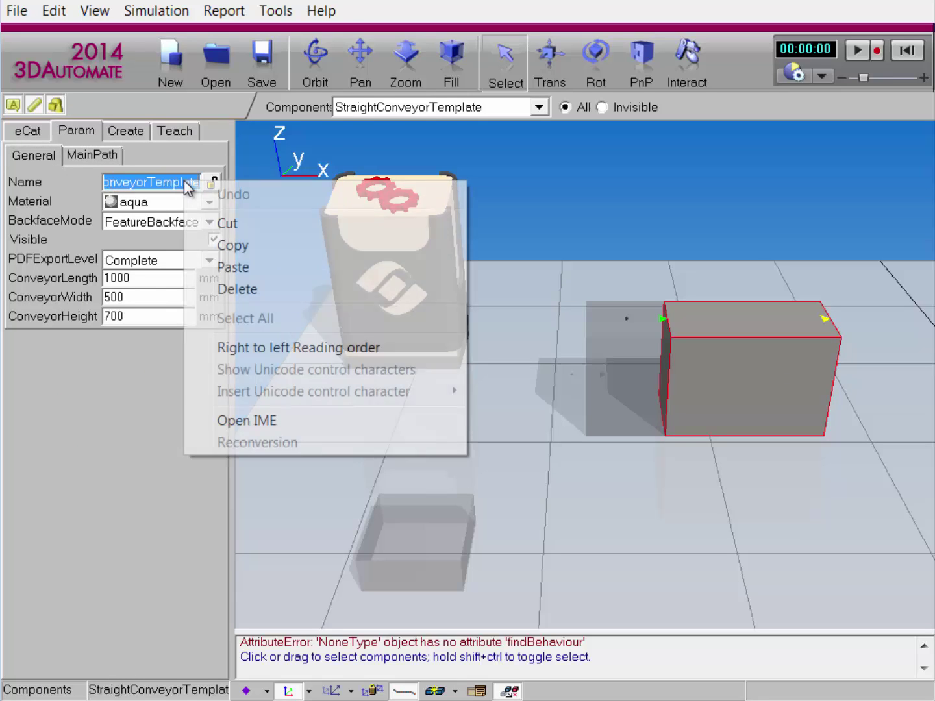
{"action": "left_click", "coordinate": [242, 245]}
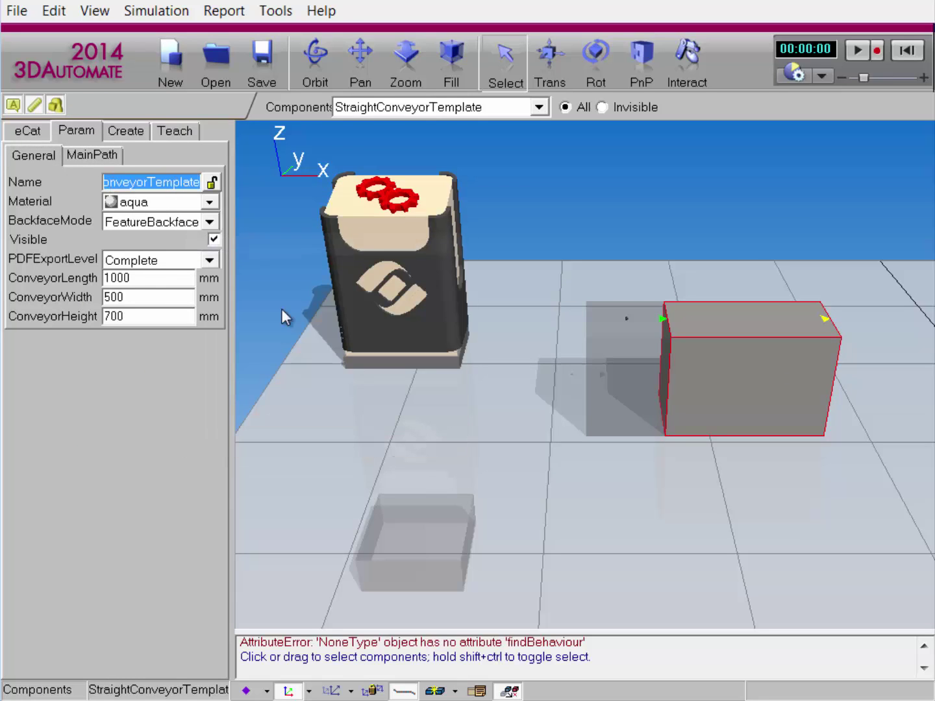
Step: Clear all tasks of Works_Process and create a MachineProcess task with SingleCompName set to the copied StraightConveyorTemplate
{"action": "left_click", "coordinate": [386, 532]}
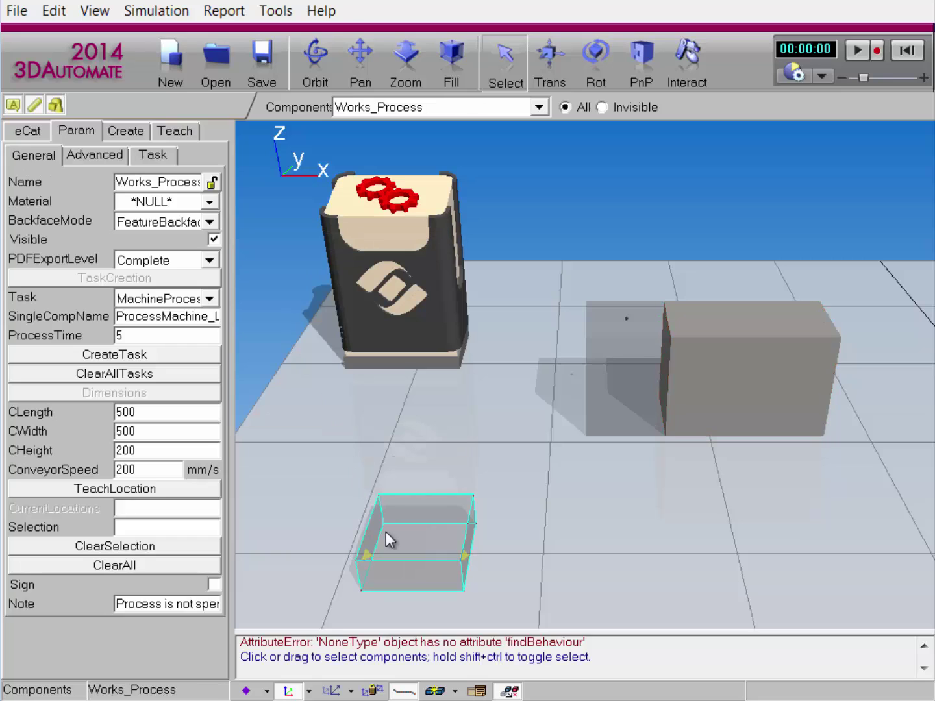
{"action": "left_click", "coordinate": [196, 378]}
{"action": "left_click_drag", "start_coordinate": [117, 316], "coordinate": [278, 318]}
{"action": "right_click", "coordinate": [221, 319]}
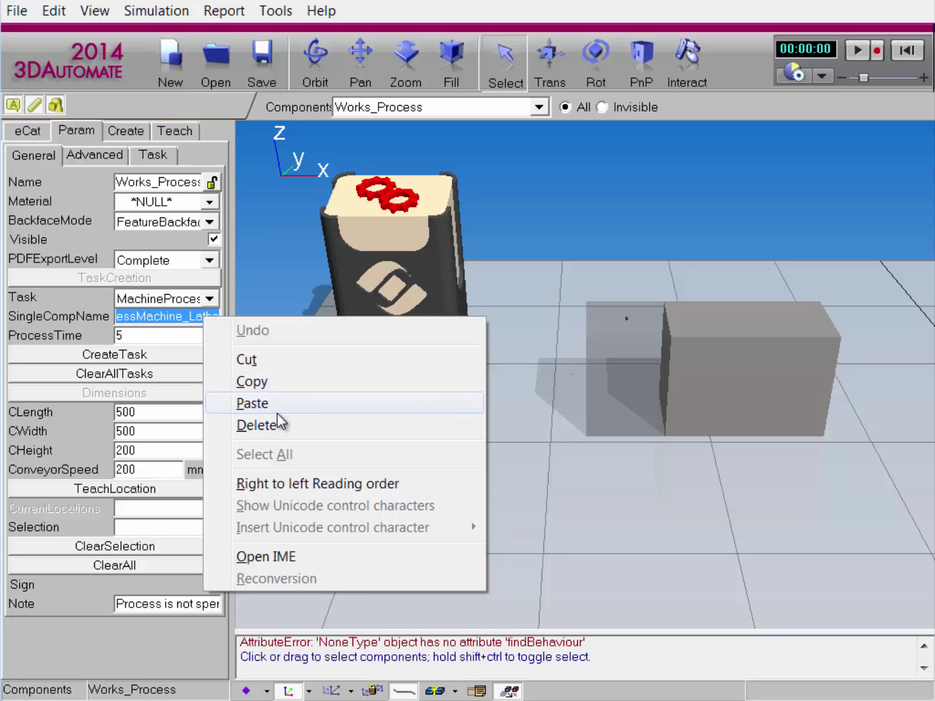
{"action": "left_click", "coordinate": [279, 424]}
{"action": "right_click", "coordinate": [188, 316]}
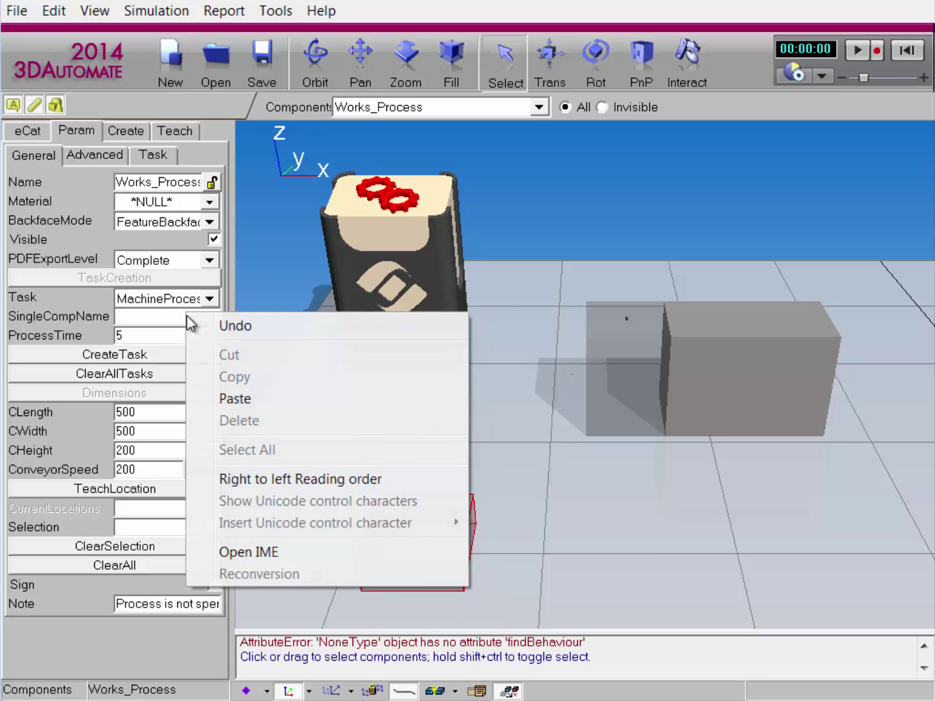
{"action": "left_click", "coordinate": [239, 399]}
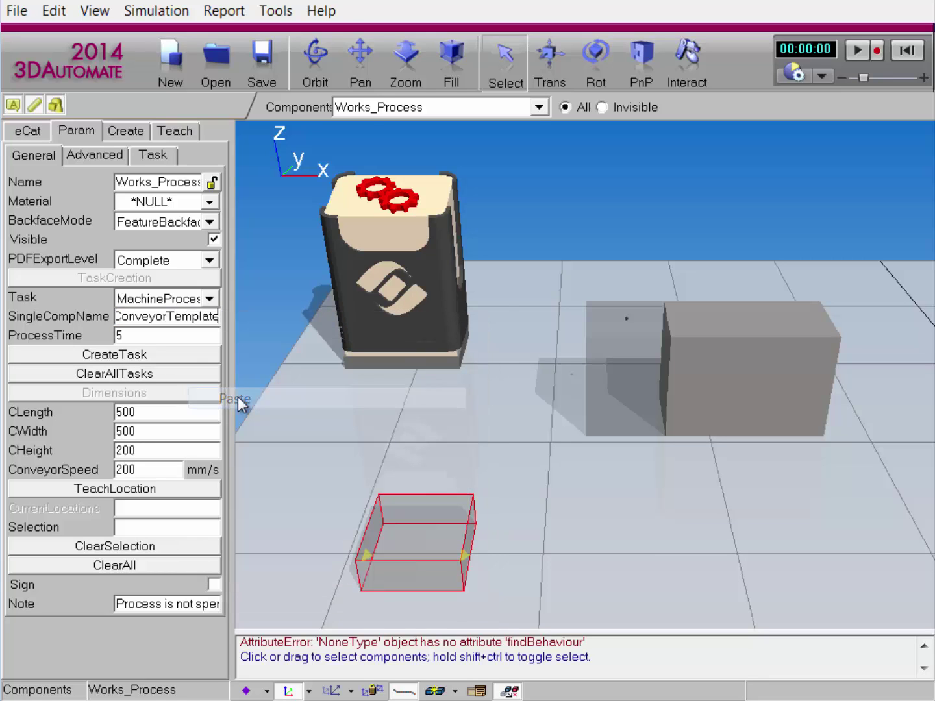
{"action": "left_click", "coordinate": [179, 357]}
Step: Check the full note of the Works_Process task and run the simulation to test the conveyor script's signal response
{"action": "left_click", "coordinate": [158, 154]}
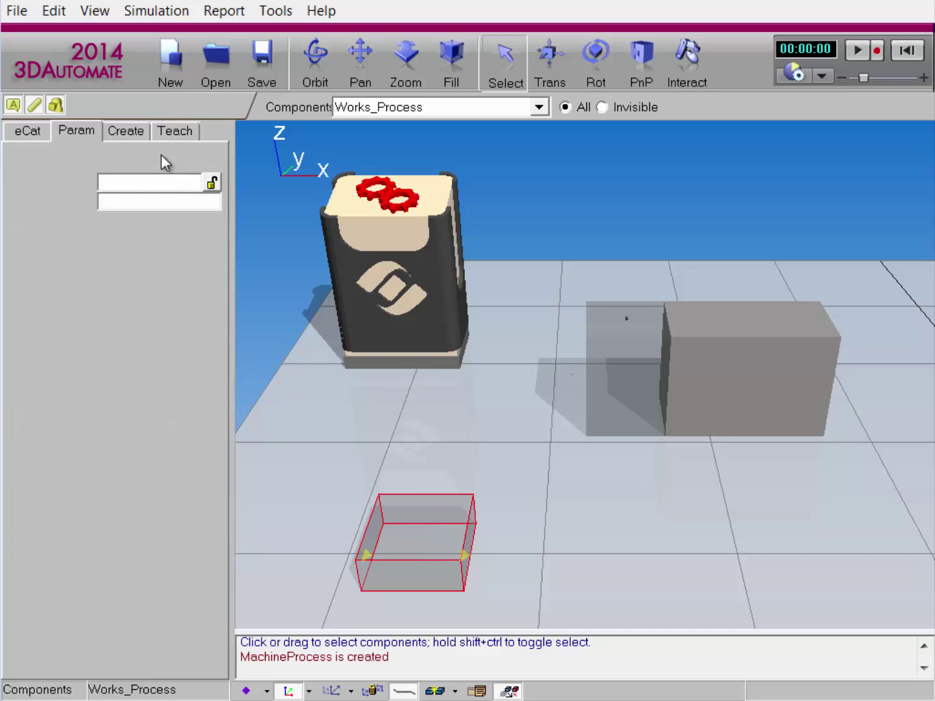
{"action": "left_click", "coordinate": [210, 184]}
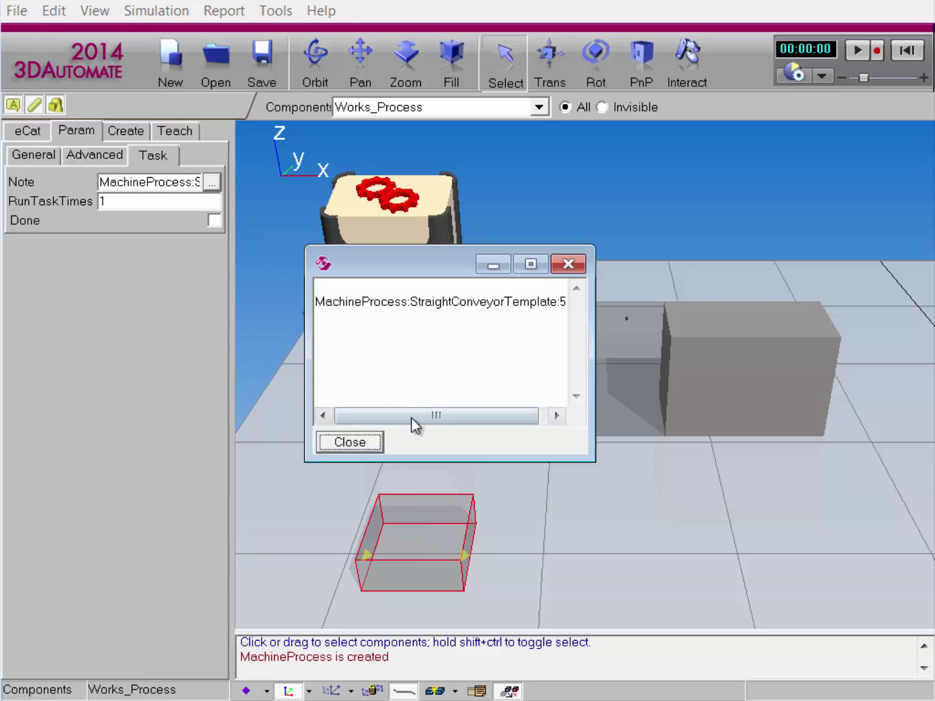
{"action": "left_click_drag", "start_coordinate": [410, 418], "coordinate": [417, 428]}
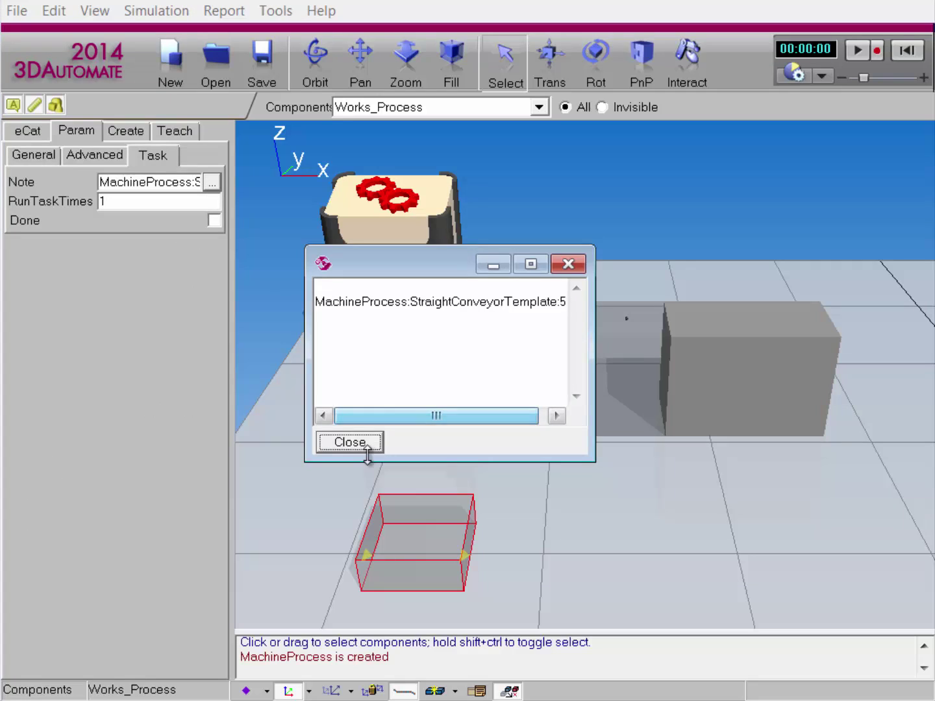
{"action": "left_click", "coordinate": [360, 446]}
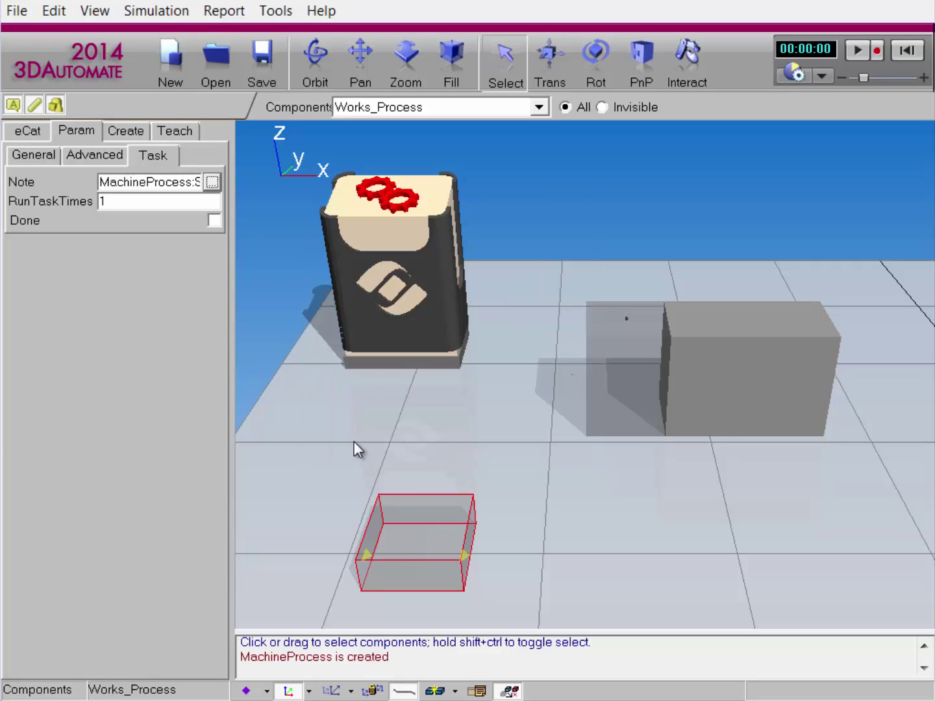
{"action": "left_click", "coordinate": [854, 53]}
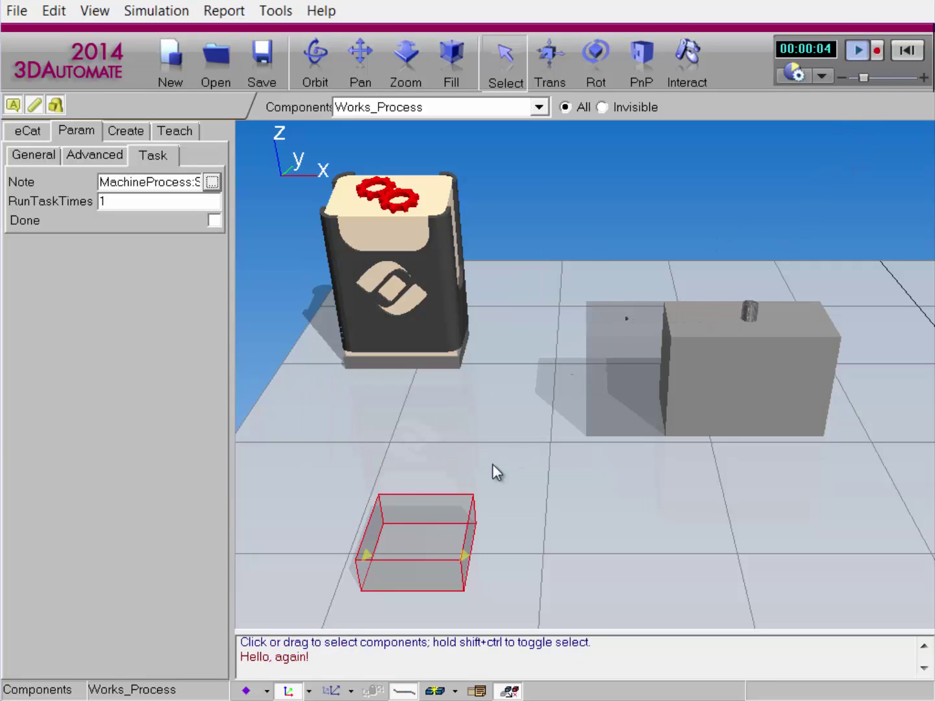